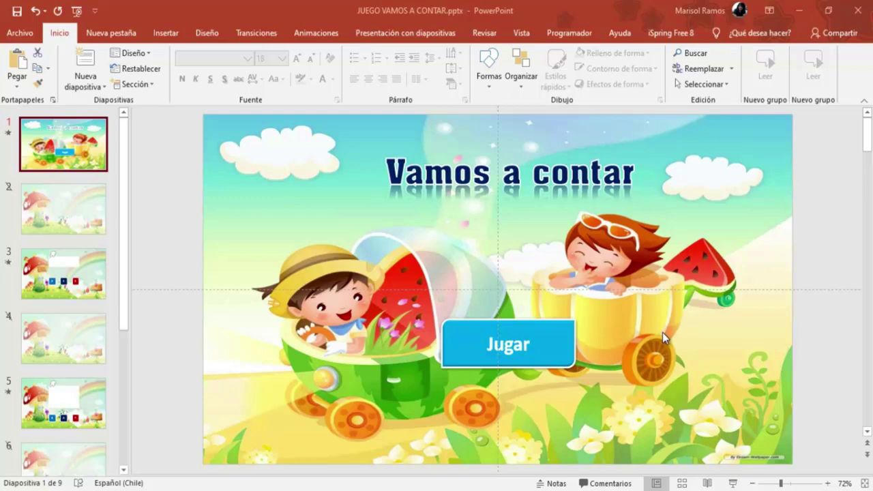
Play the game from the title slide: Jugar, answer 4, restart after Game Over, then exit.
click(733, 483)
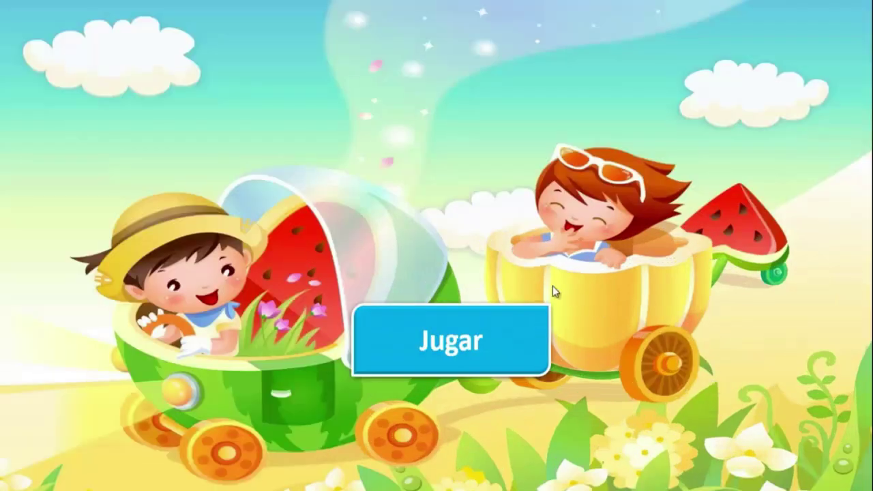
click(407, 330)
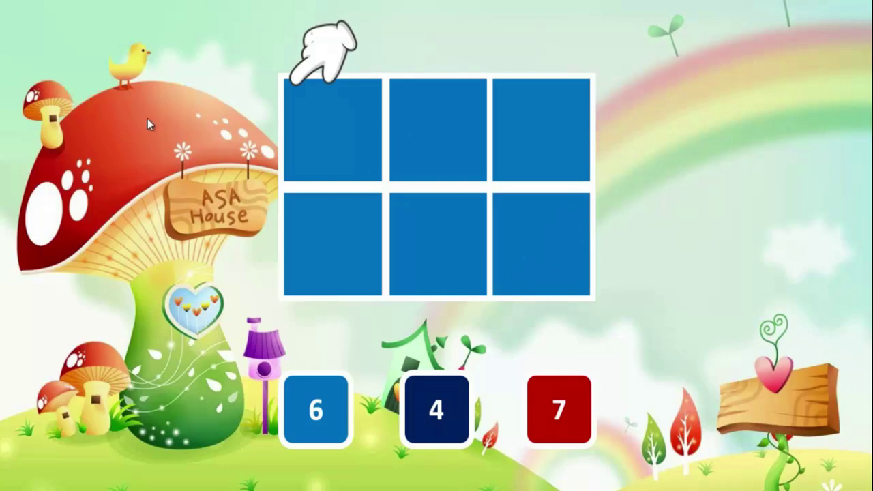
click(436, 409)
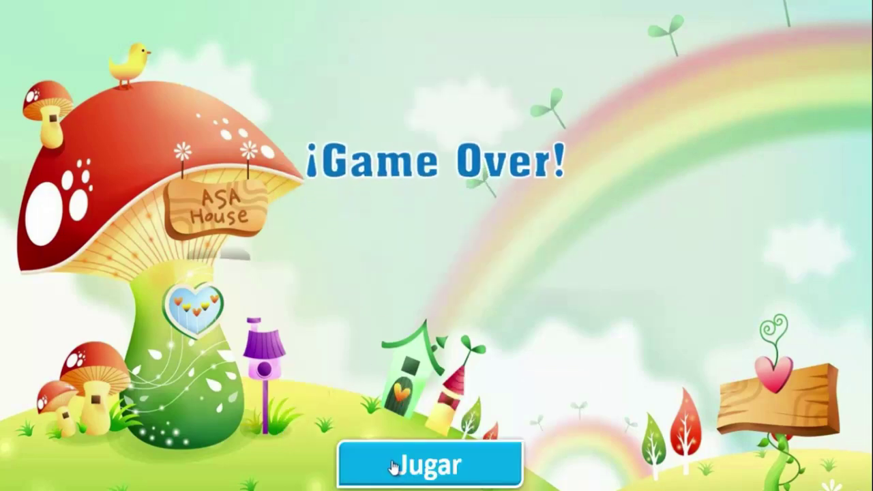
click(418, 466)
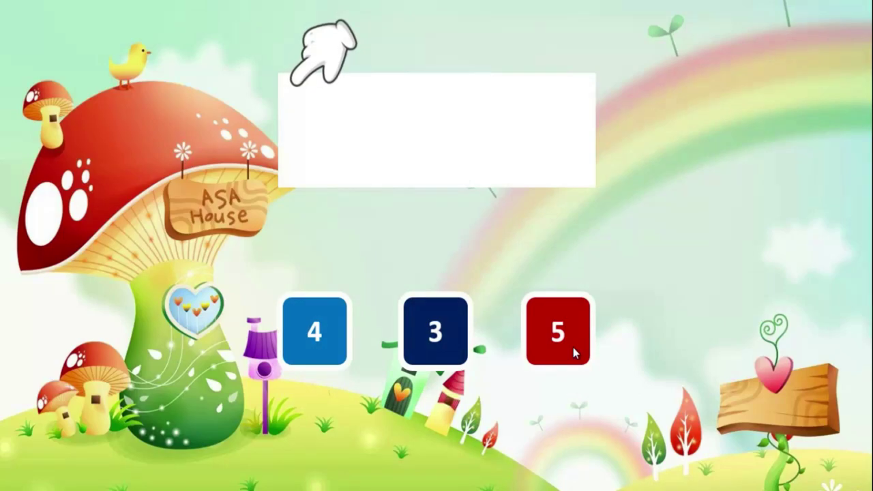
key(Escape)
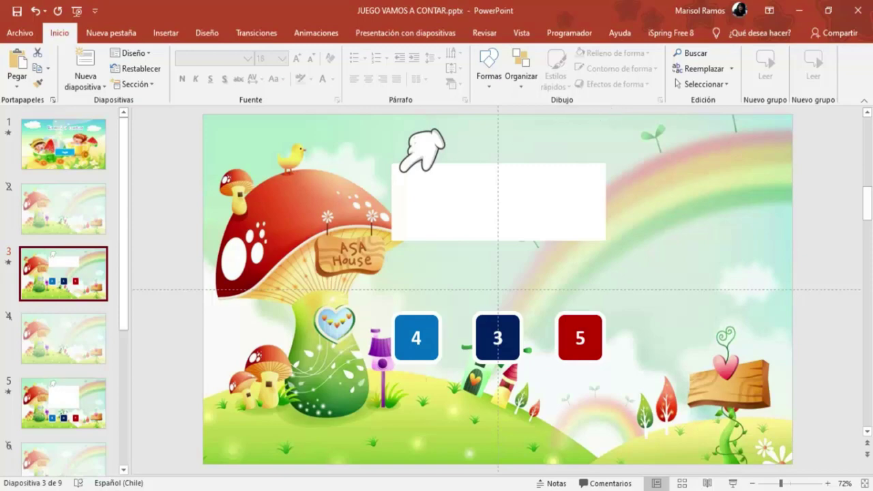
Switch to the BASE JUEGO VAMOS A CONTAR window and select the Jugar button on slide 1.
mouse_move(327, 490)
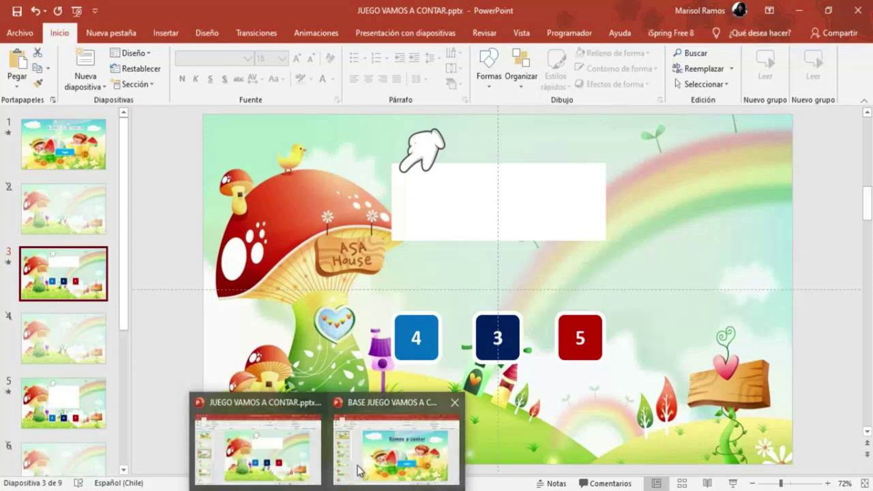
click(358, 469)
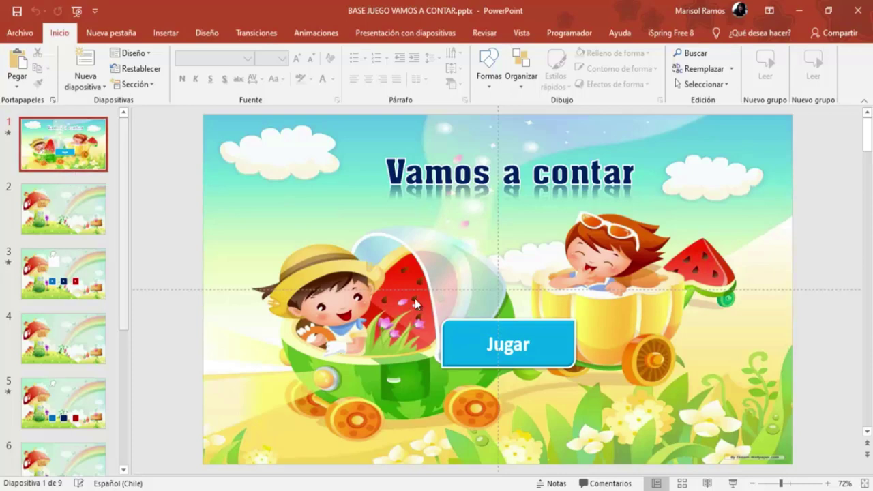
click(452, 325)
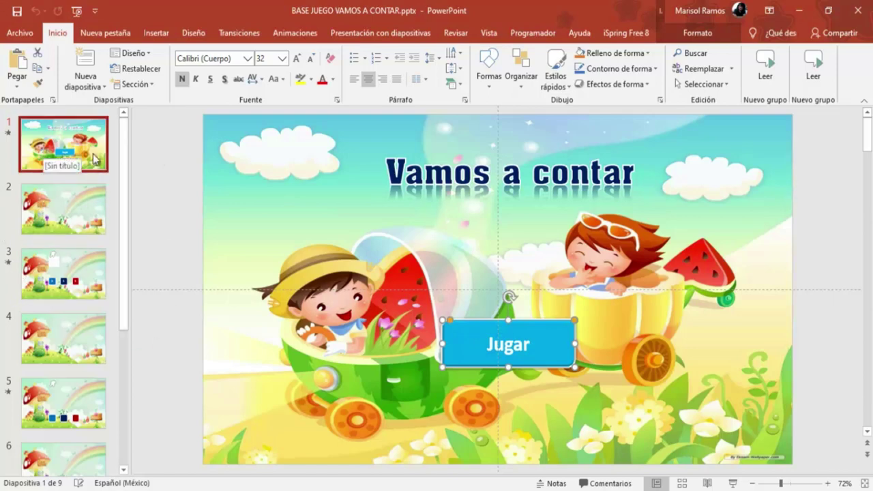
Set the show type to Examinada en exposición (pantalla completa) in Configuración de la presentación.
click(380, 34)
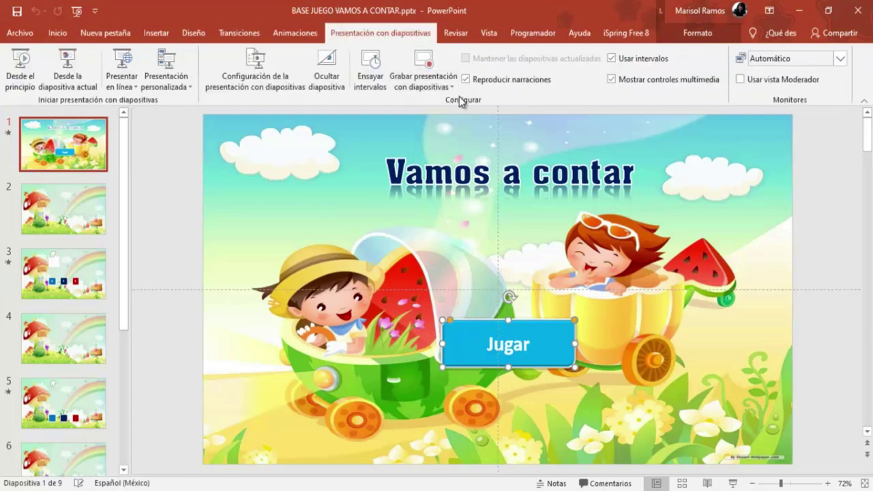
click(256, 88)
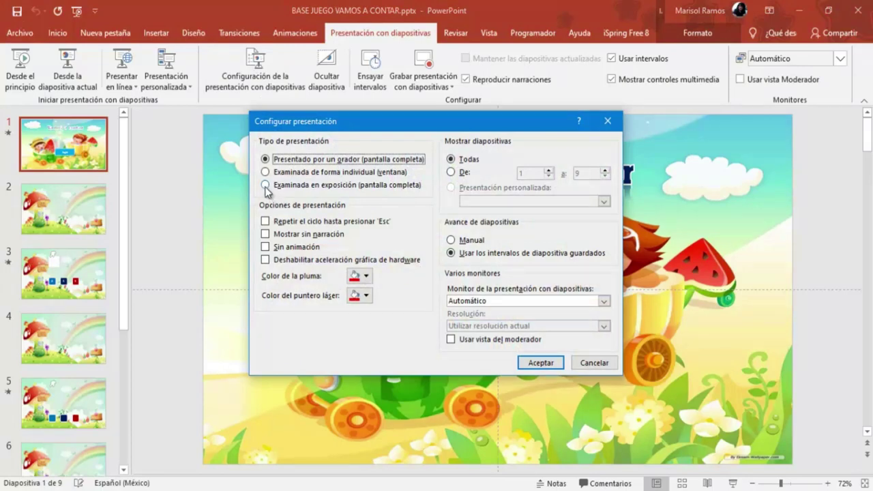
click(265, 185)
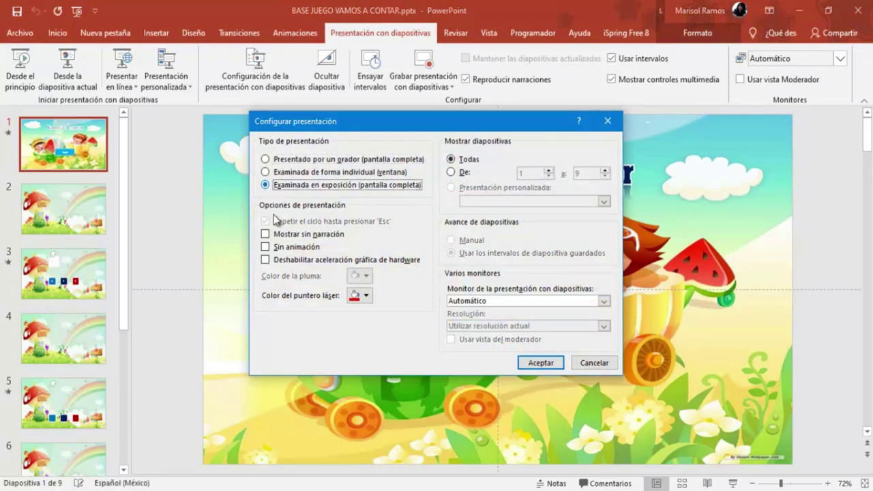
click(556, 363)
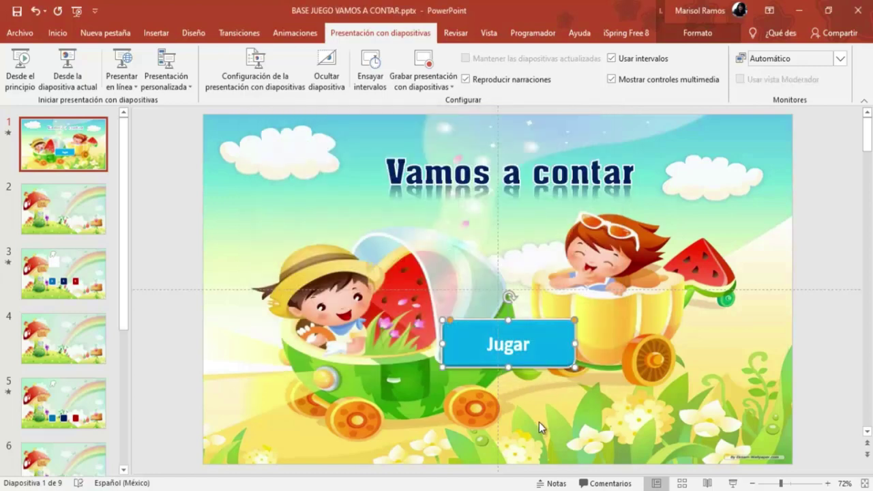
click(184, 263)
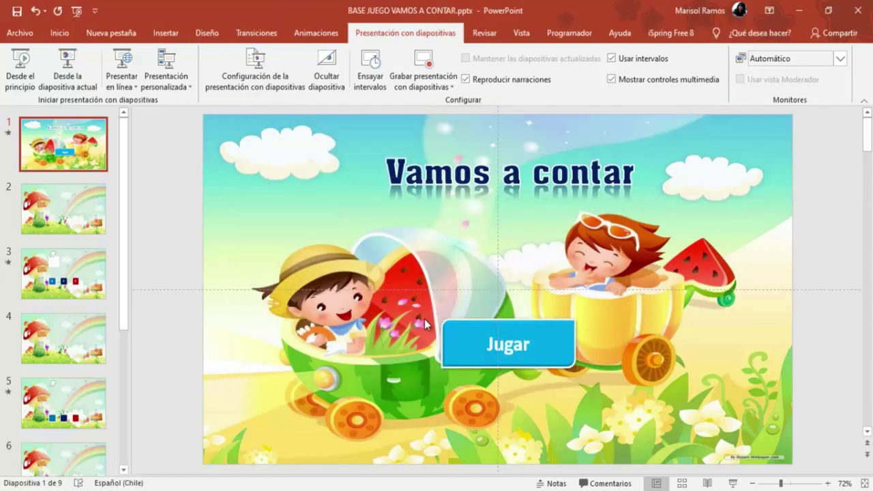
Add a click action hyperlinking the title slide's Jugar button to Diapositiva 2.
click(470, 334)
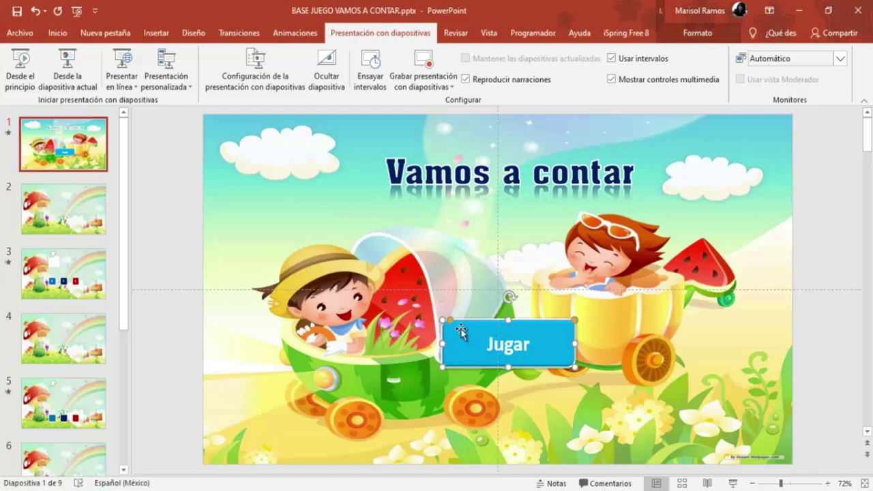
click(156, 34)
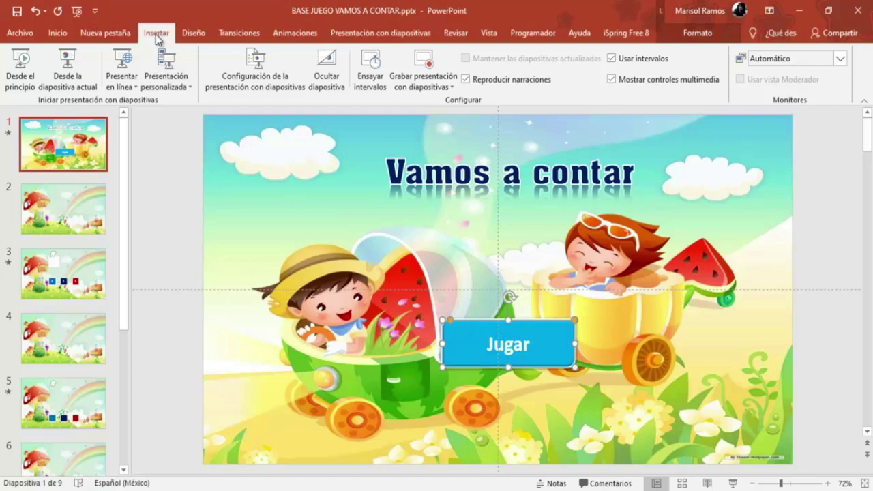
click(510, 67)
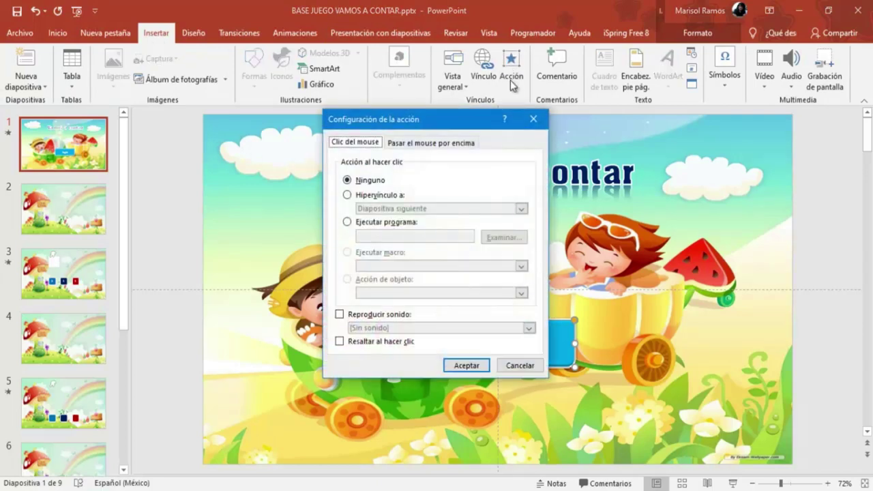
drag(434, 127, 442, 106)
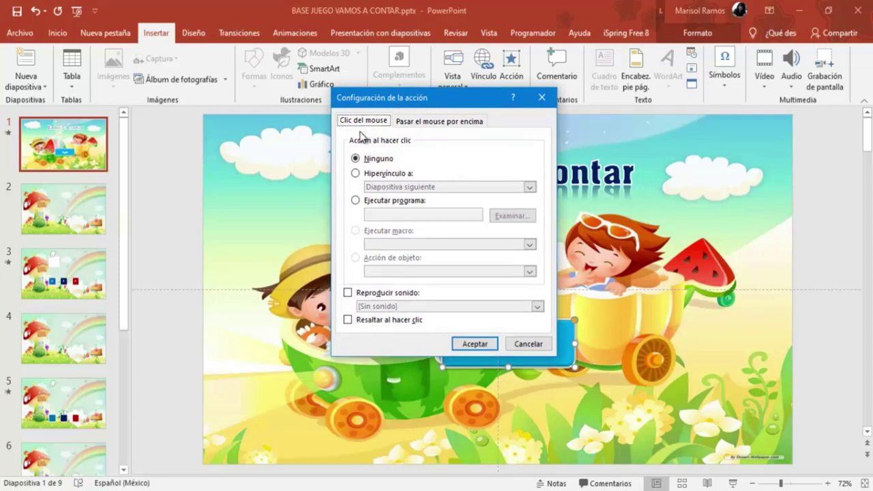
click(355, 174)
click(532, 188)
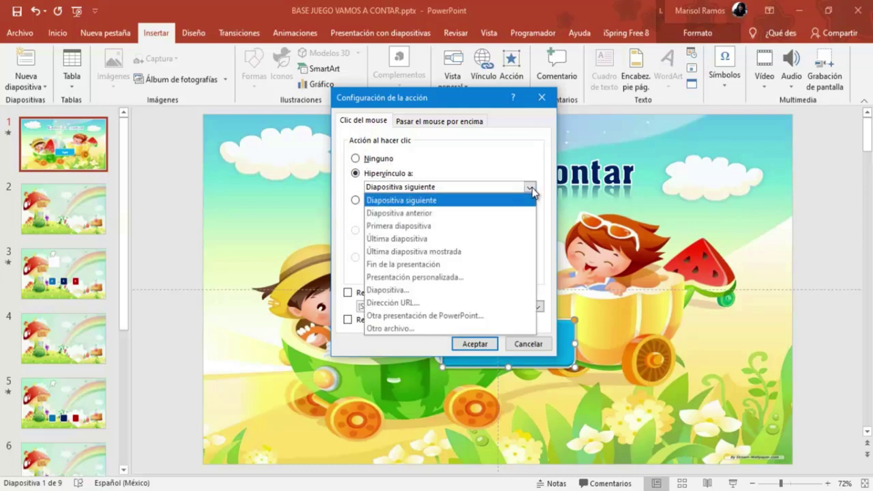
click(383, 291)
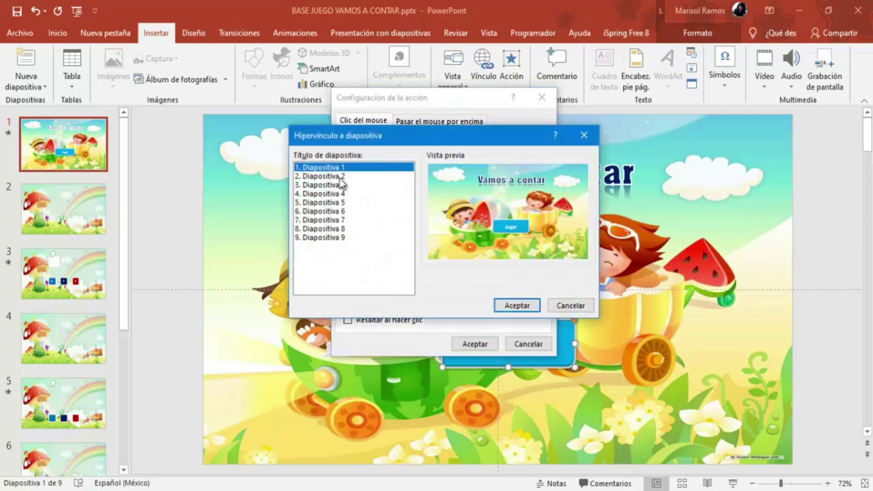
click(332, 176)
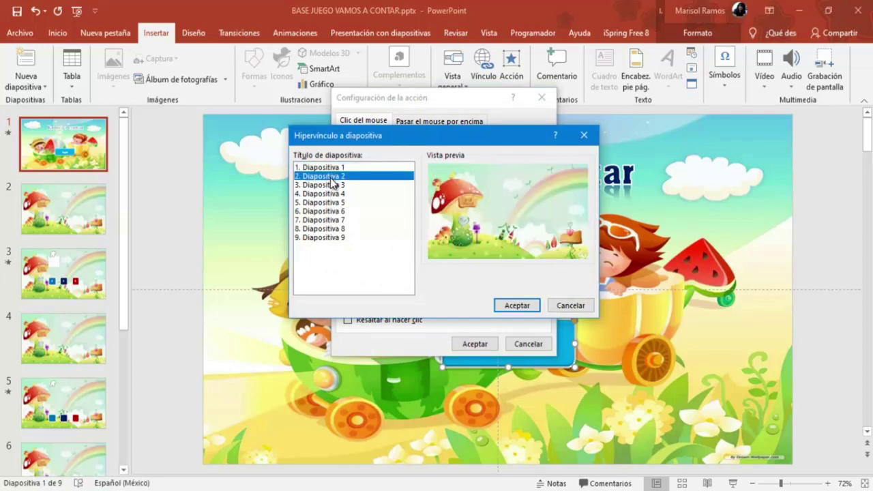
click(516, 307)
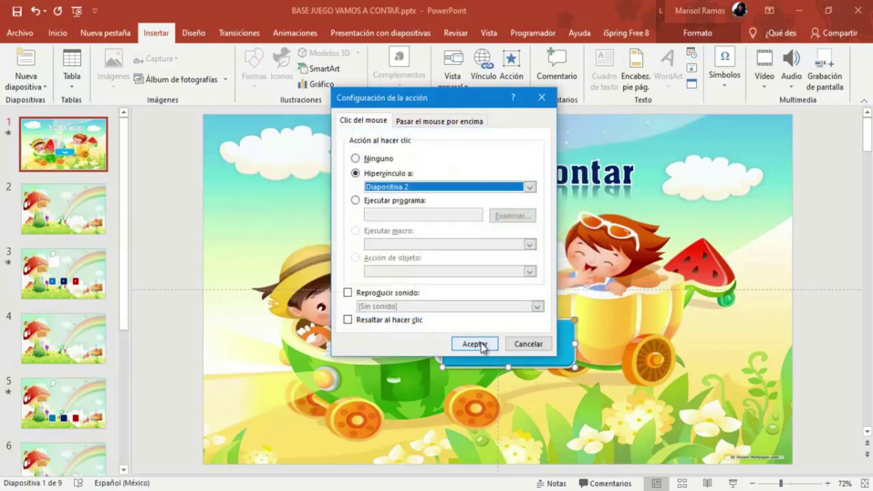
click(481, 344)
click(70, 211)
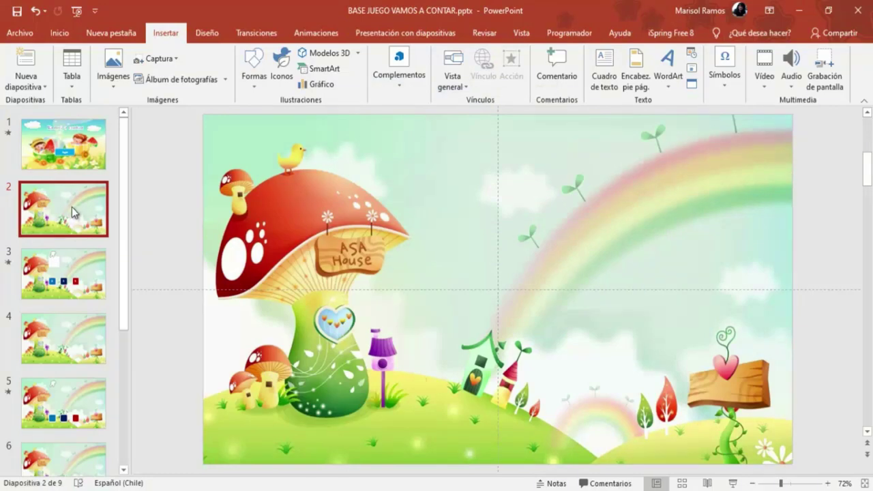
Switch slide 2 from advancing on mouse click to Después de 00:00,00, comparing slides 1 and 3.
click(252, 33)
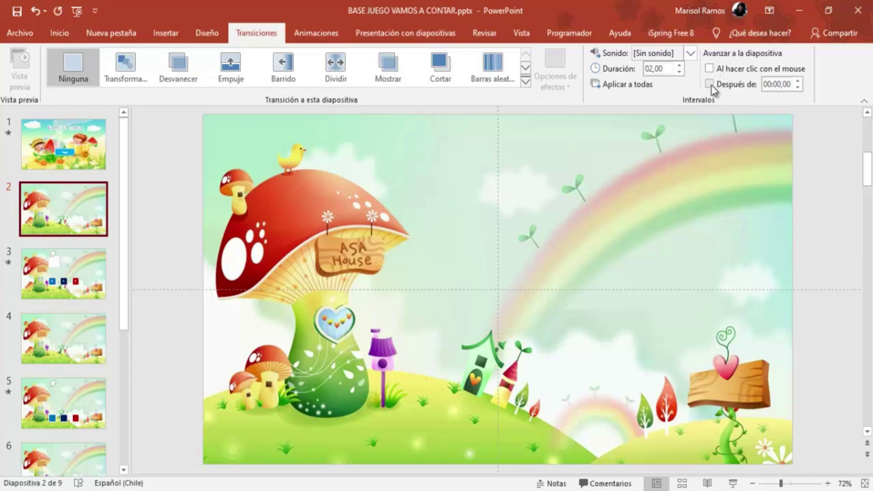
click(710, 86)
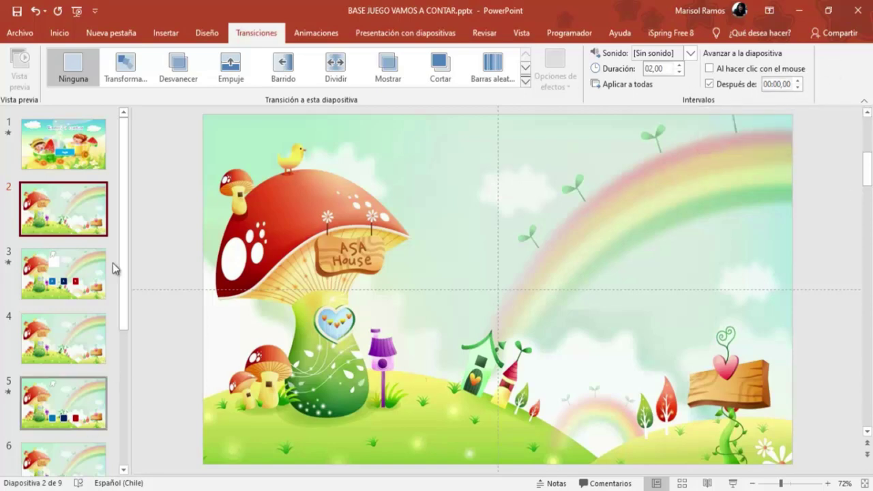
click(38, 155)
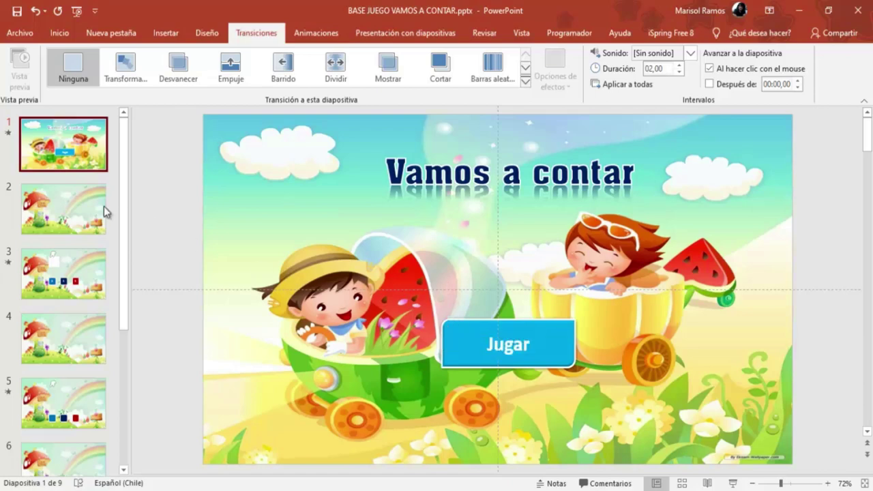
click(60, 202)
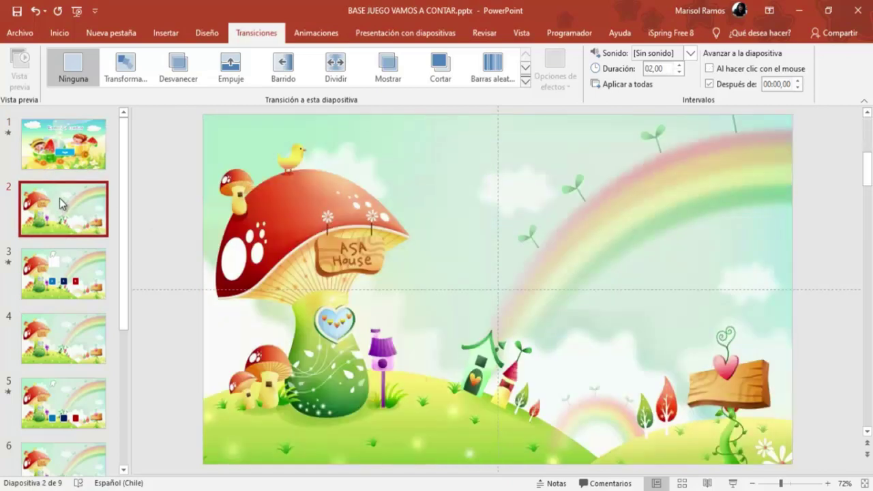
click(59, 265)
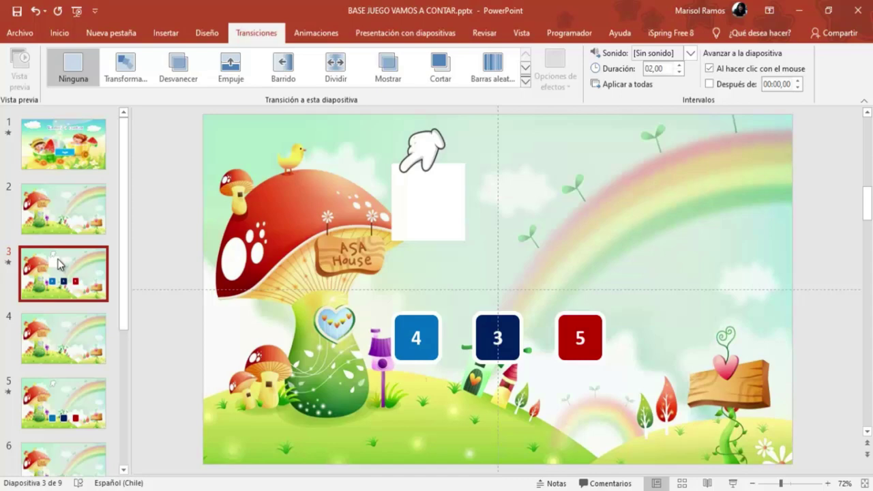
click(53, 213)
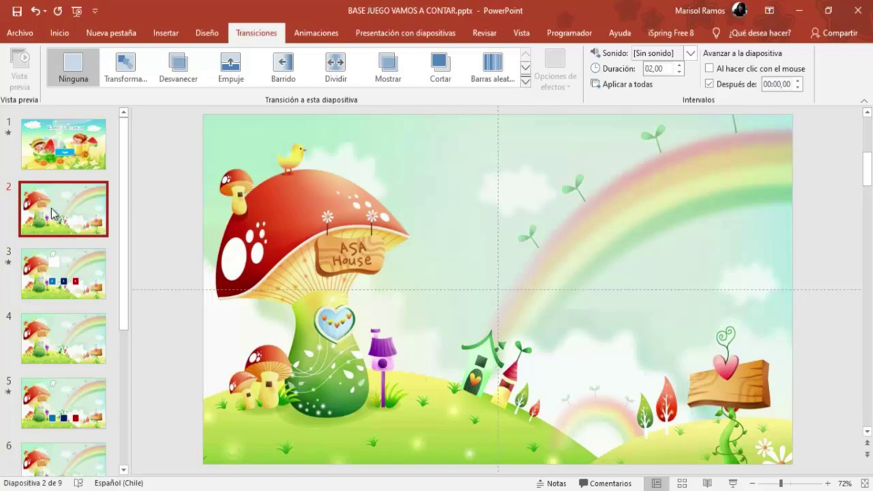
click(59, 164)
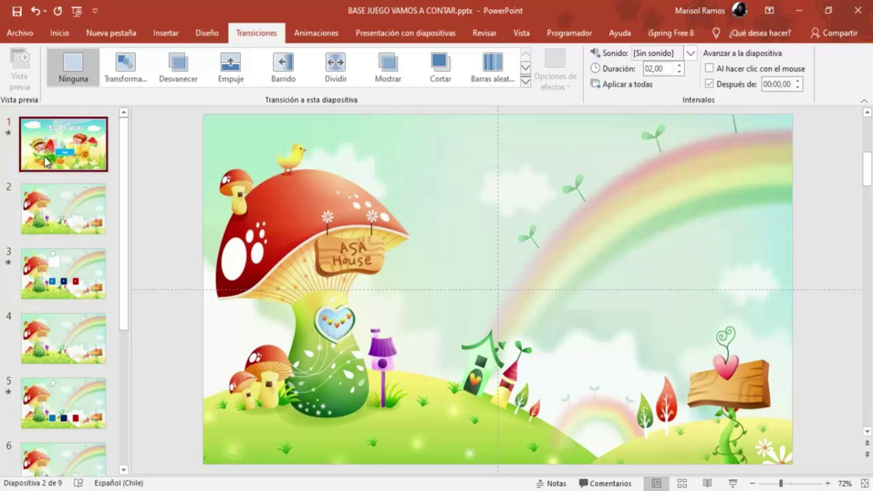
click(452, 320)
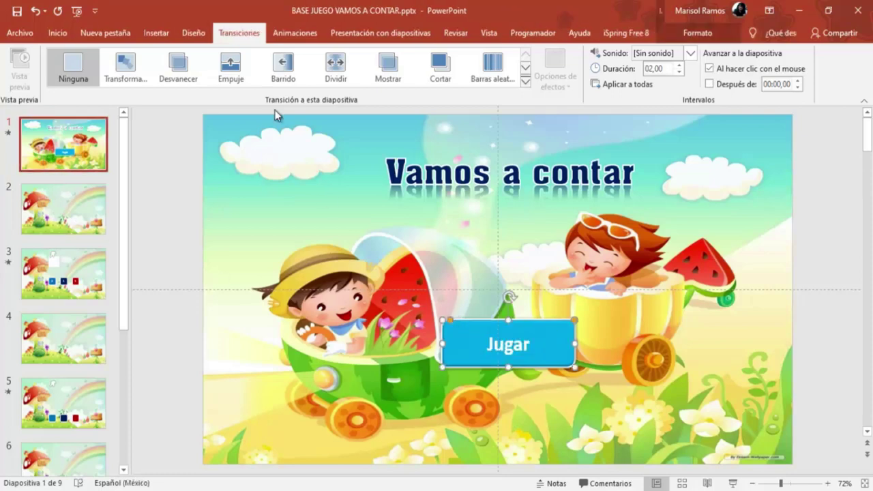
Confirm the title slide's Jugar button action links to slide 2.
click(150, 37)
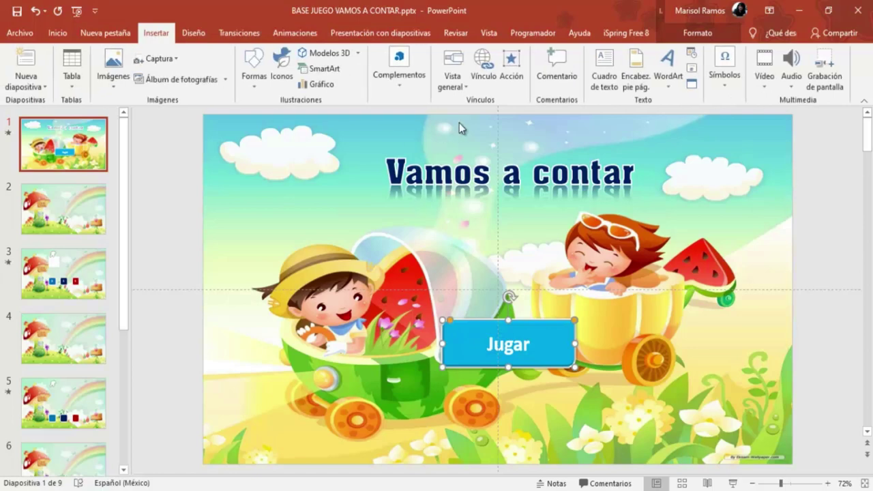
click(510, 64)
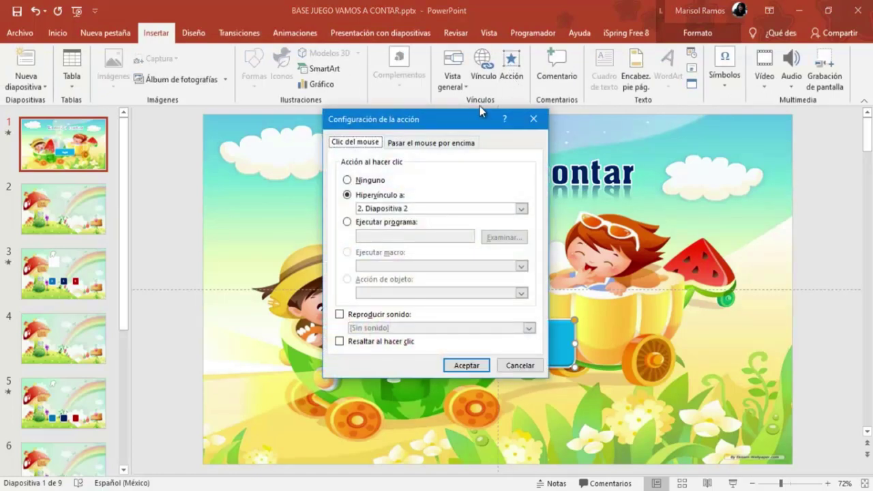
drag(469, 114, 480, 75)
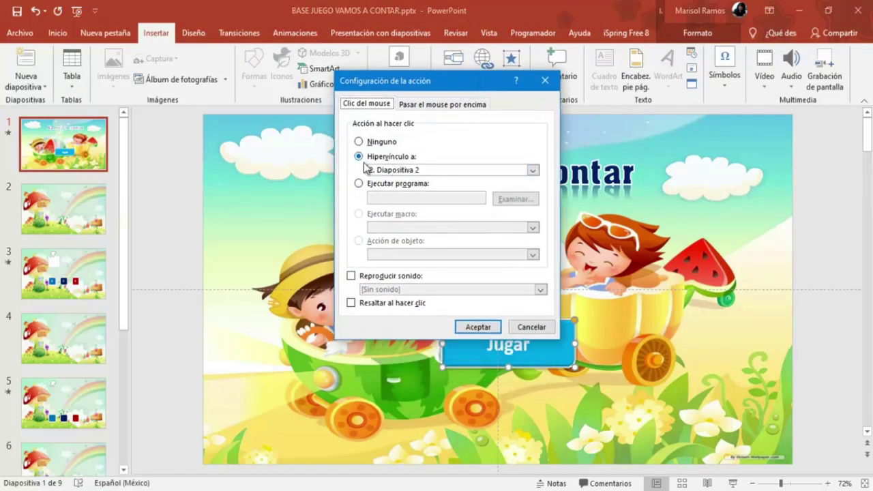
click(477, 326)
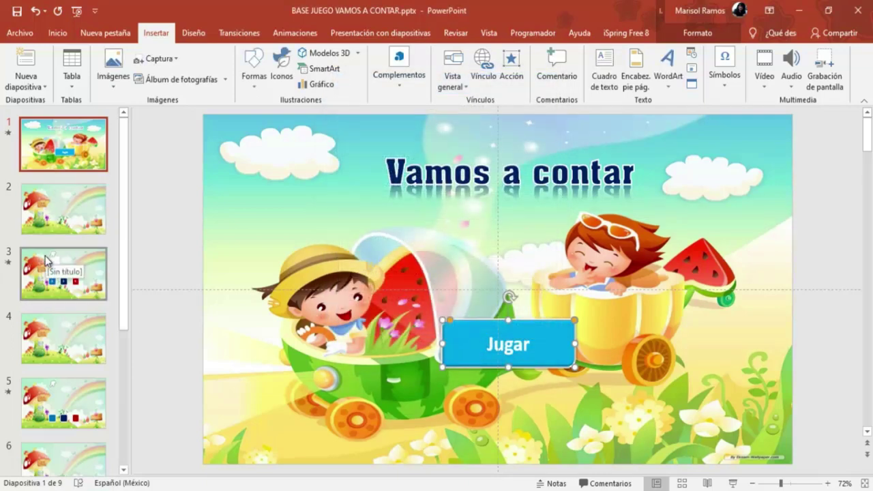
On slide 7, make the red X hyperlink to Fin de la presentación.
scroll(48, 286, down, 5)
click(49, 321)
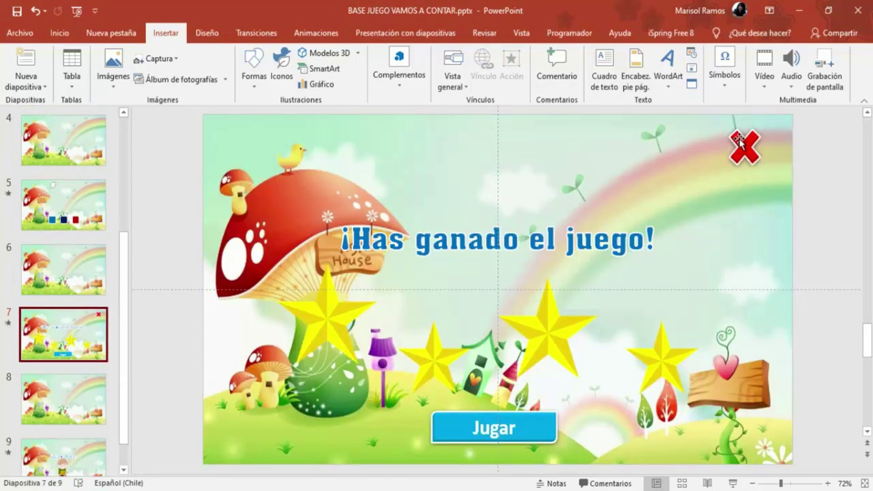
click(742, 140)
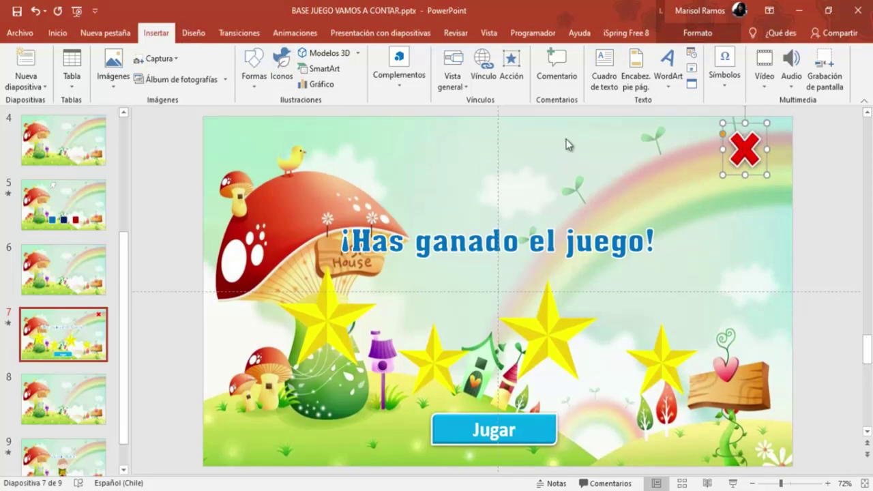
click(521, 68)
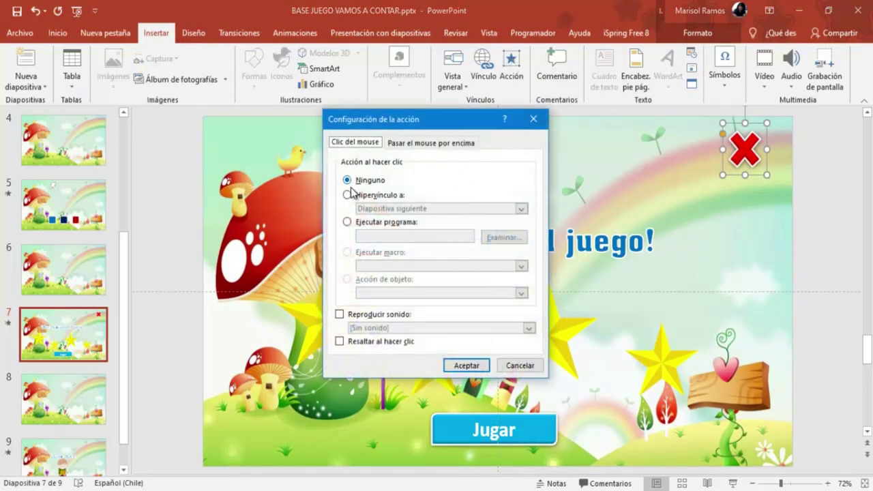
click(347, 196)
click(522, 209)
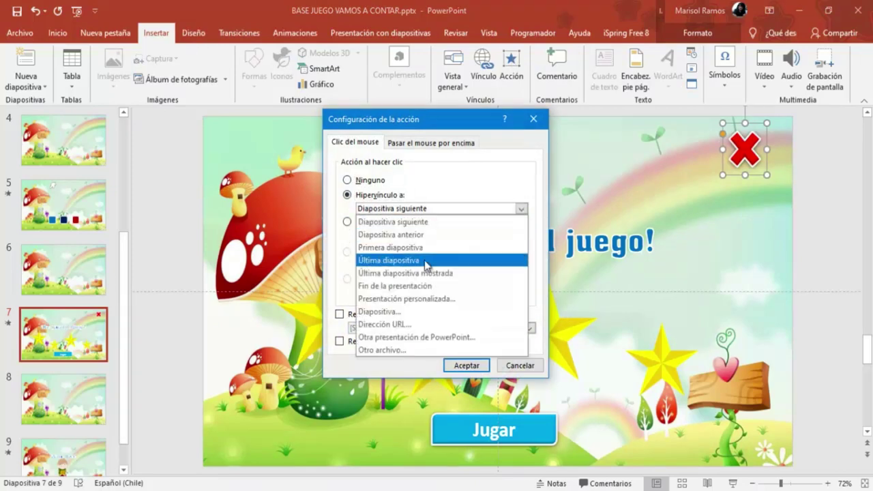
click(415, 286)
click(461, 365)
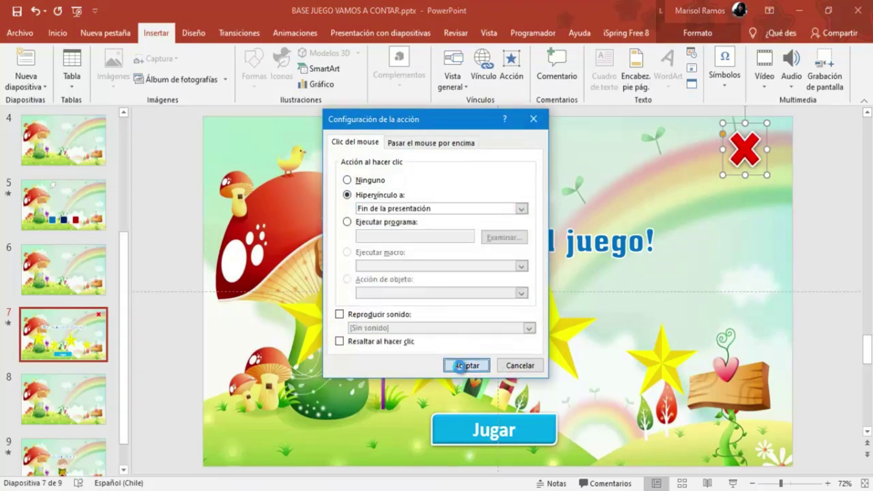
click(551, 423)
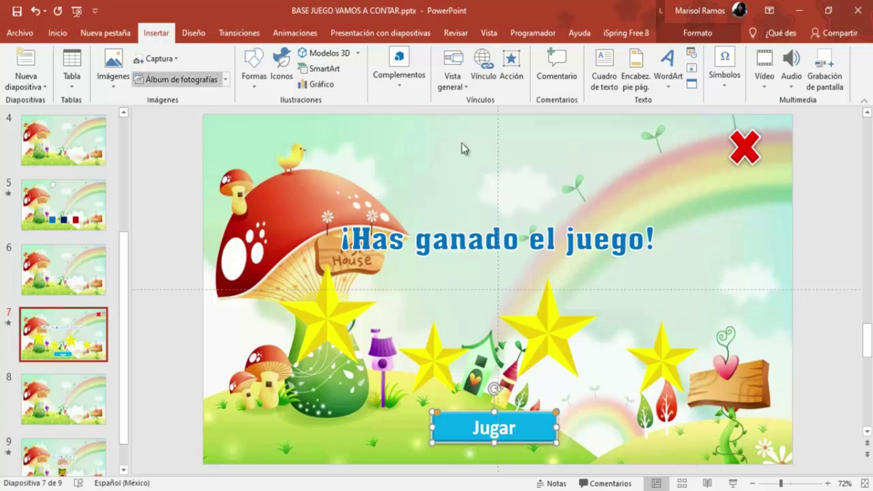
click(512, 72)
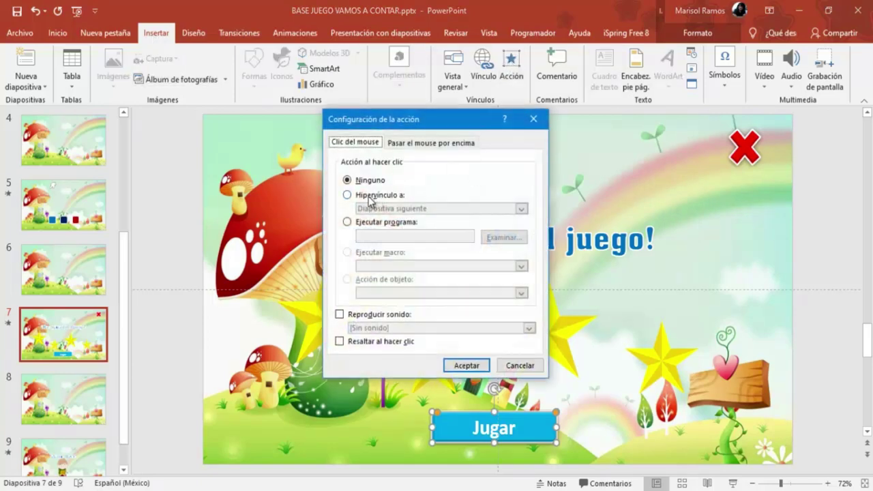
Hyperlink slide 7's Jugar button back to Diapositiva 1.
click(349, 197)
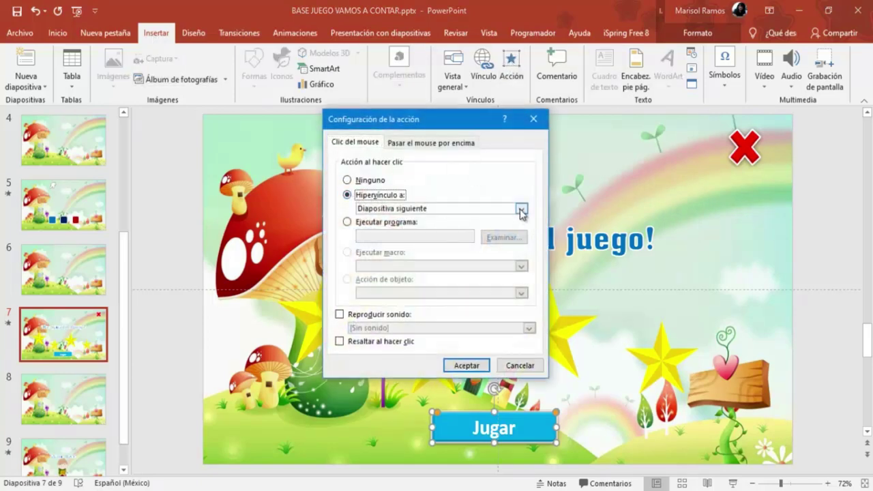
click(520, 211)
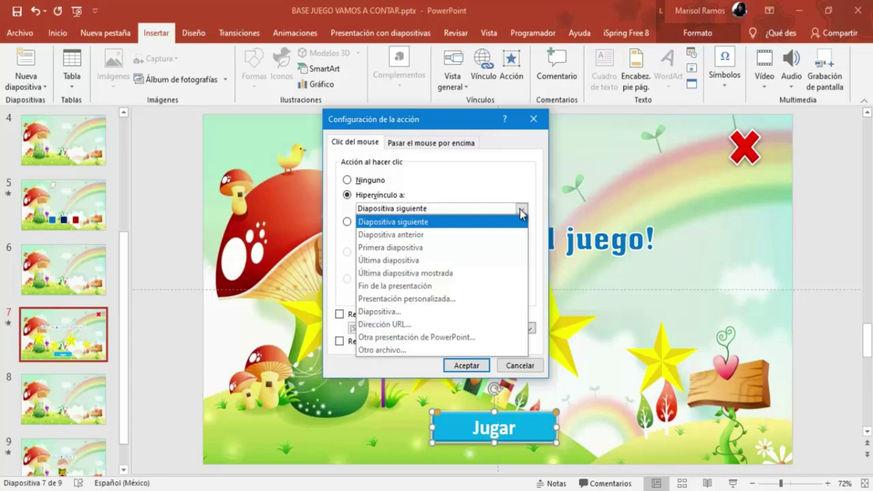
click(377, 313)
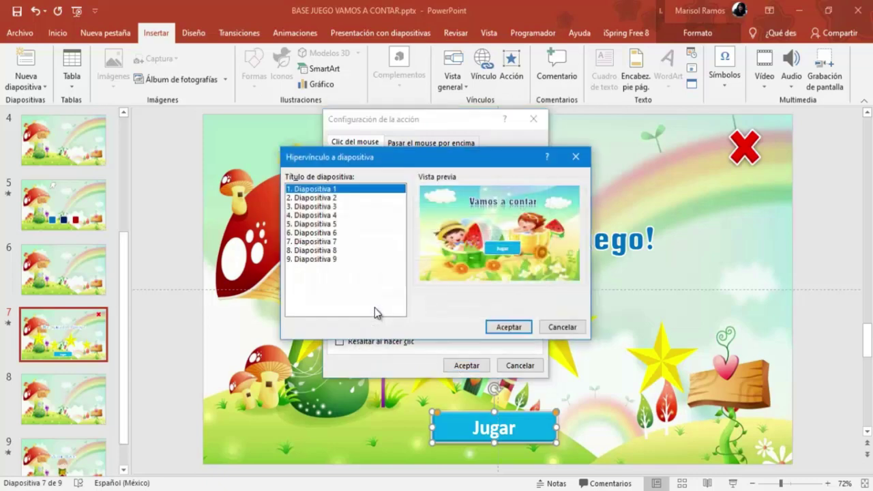
click(319, 199)
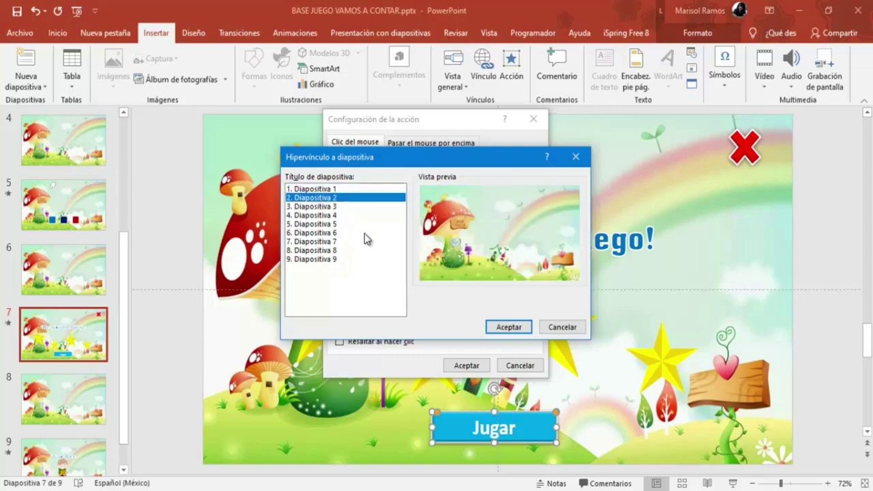
click(326, 190)
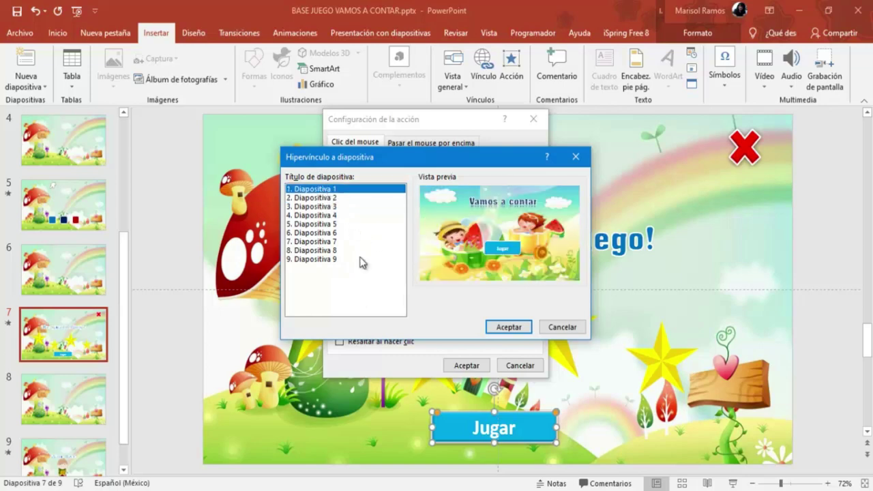
click(509, 326)
click(470, 366)
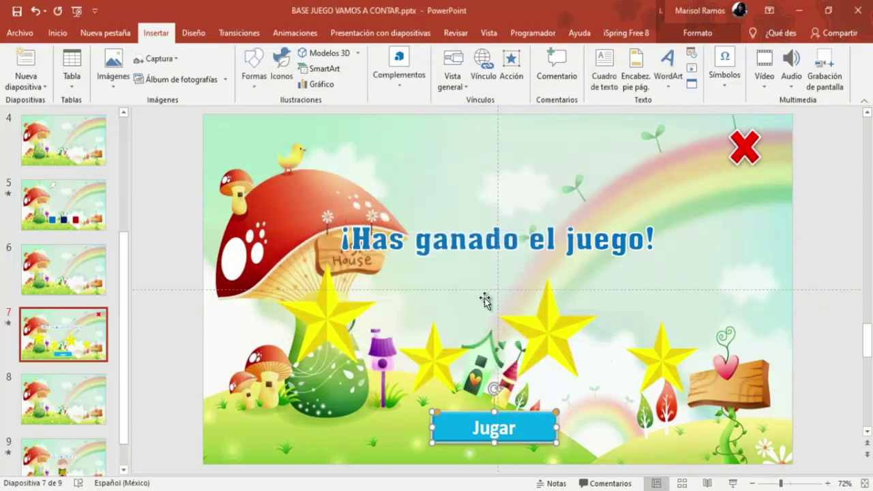
scroll(80, 251, up, 5)
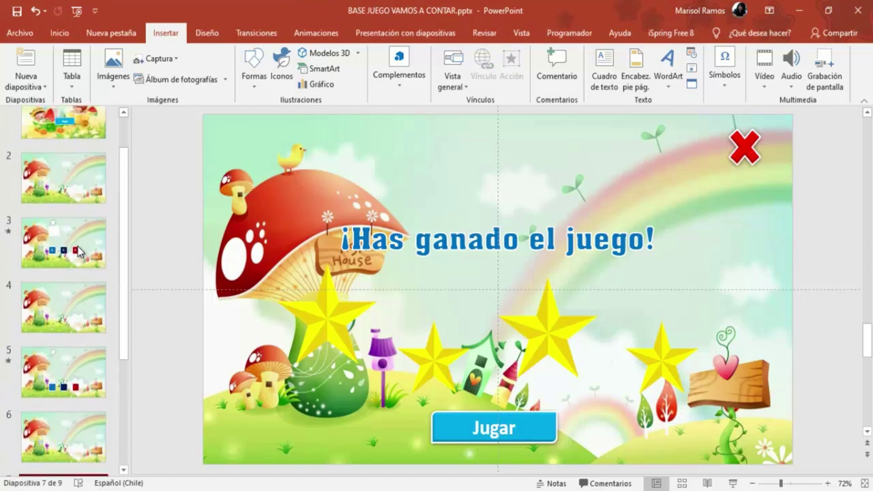
scroll(80, 251, up, 1)
click(39, 257)
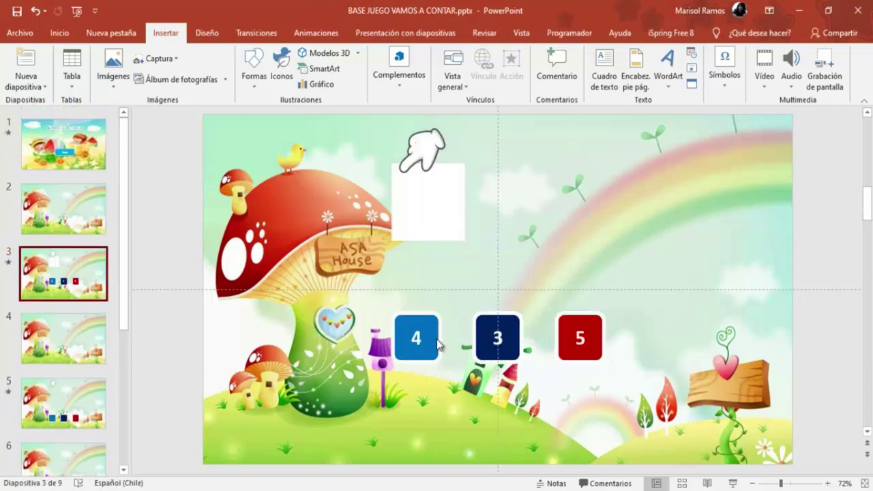
Give the white box below the hand a blue Color de relleno emphasis animation.
click(437, 201)
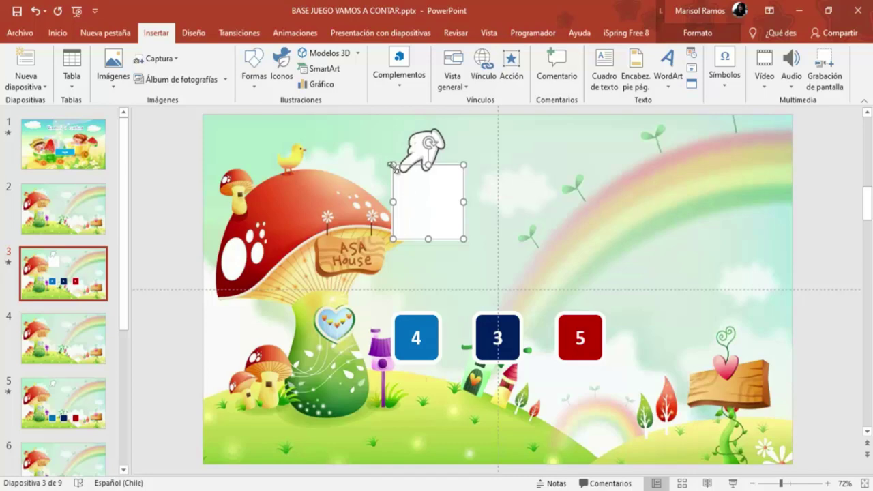
click(291, 31)
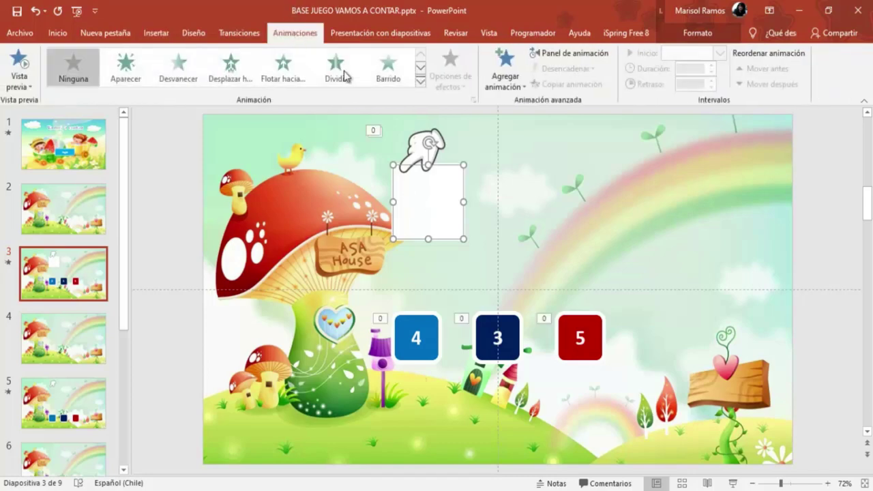
click(421, 81)
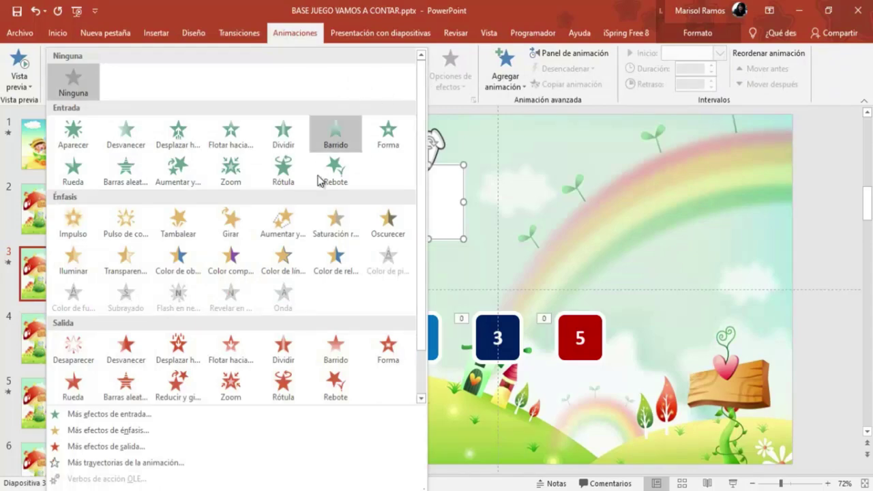
key(Escape)
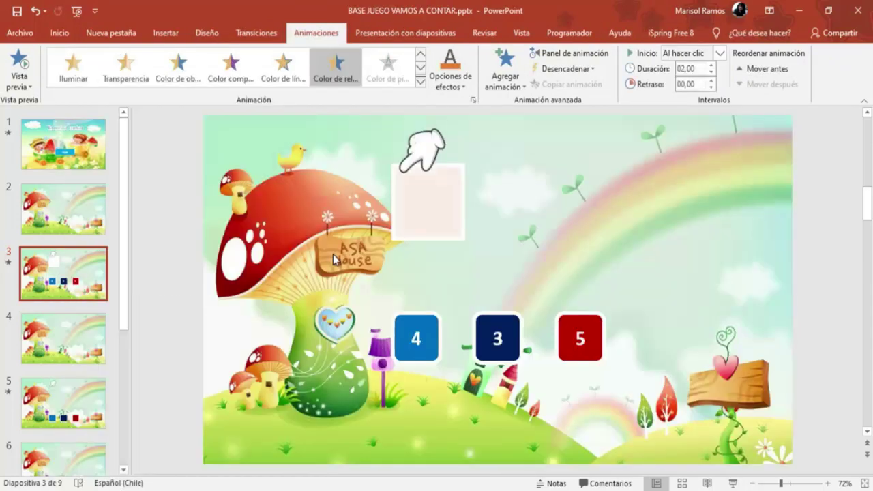
click(465, 87)
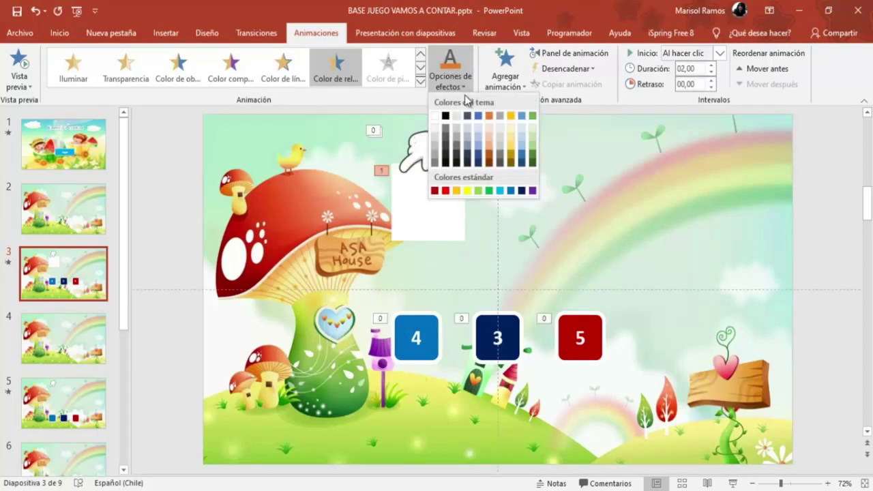
click(510, 191)
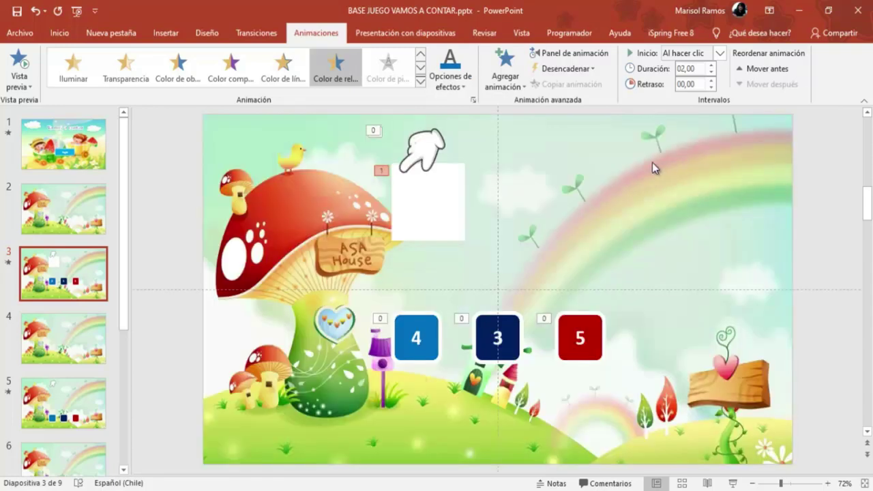
Set the box's animation to start Con la anterior with a 02,00 delay.
click(720, 53)
click(690, 80)
click(450, 179)
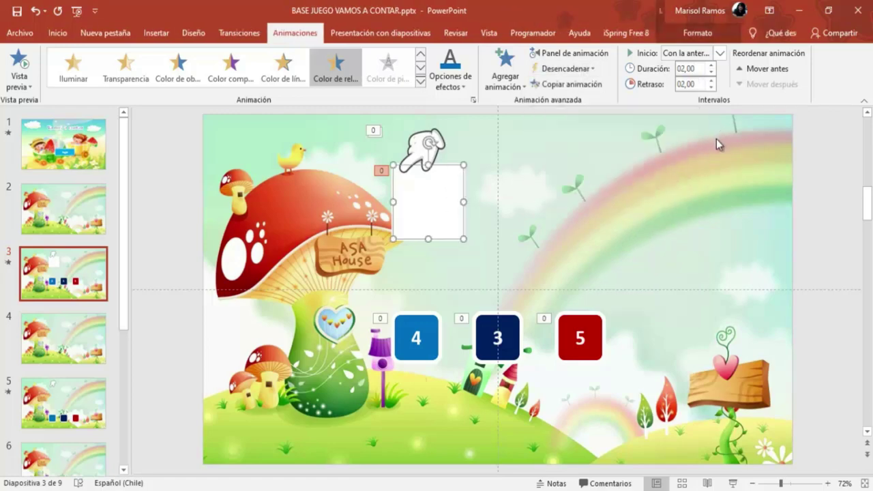
click(697, 34)
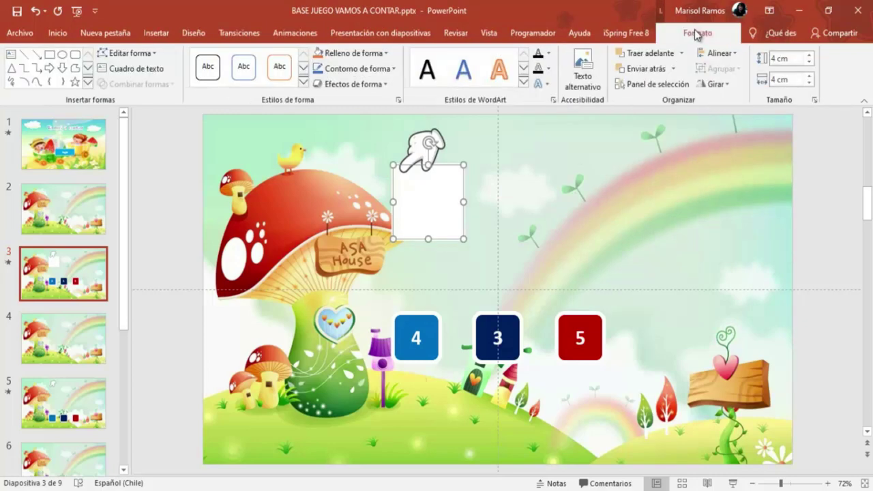
Trigger the white box's fill animation when Rectángulo 1 is clicked.
click(644, 85)
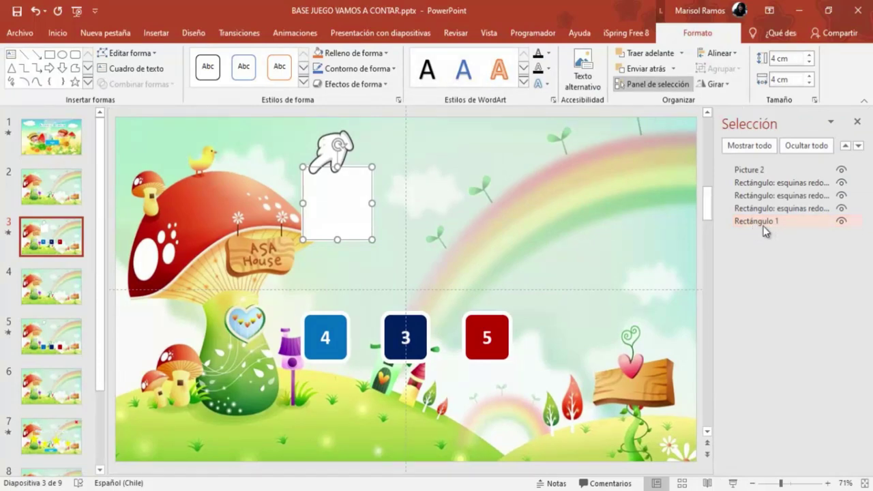
click(733, 223)
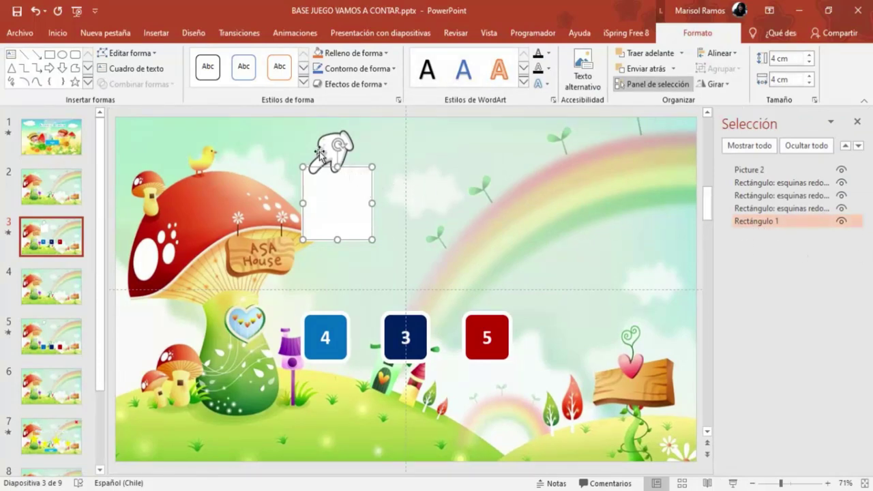
click(290, 33)
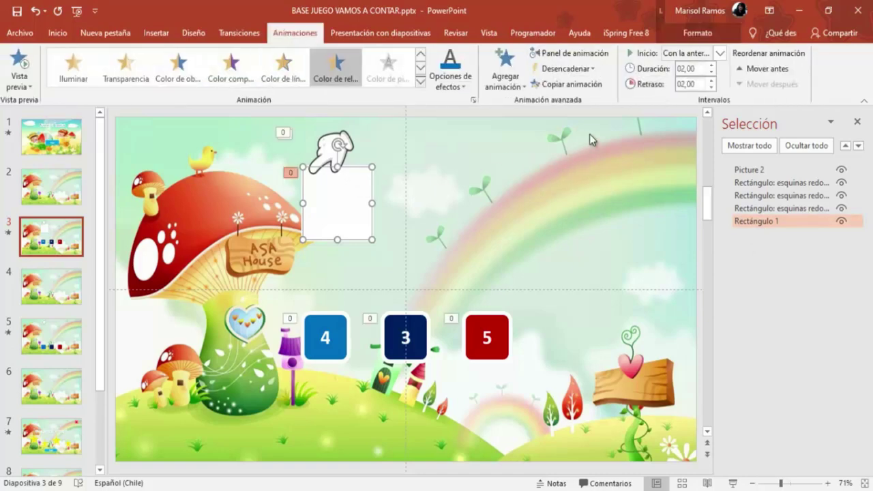
click(594, 69)
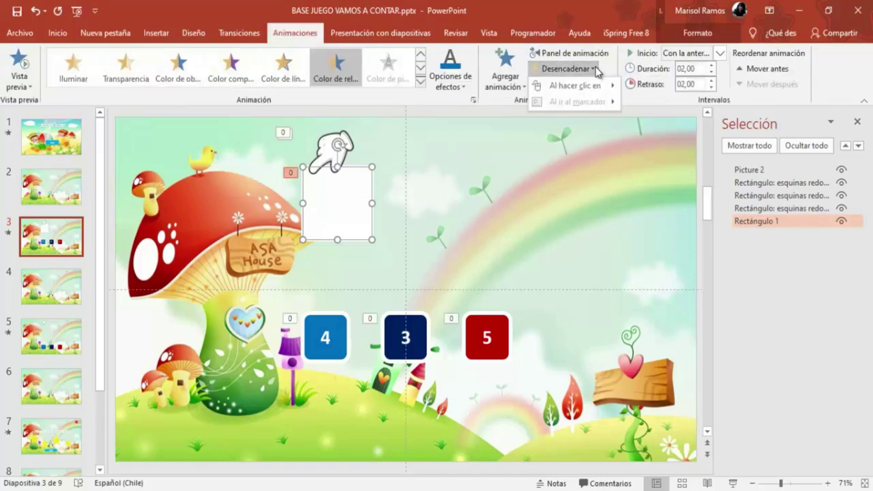
mouse_move(591, 91)
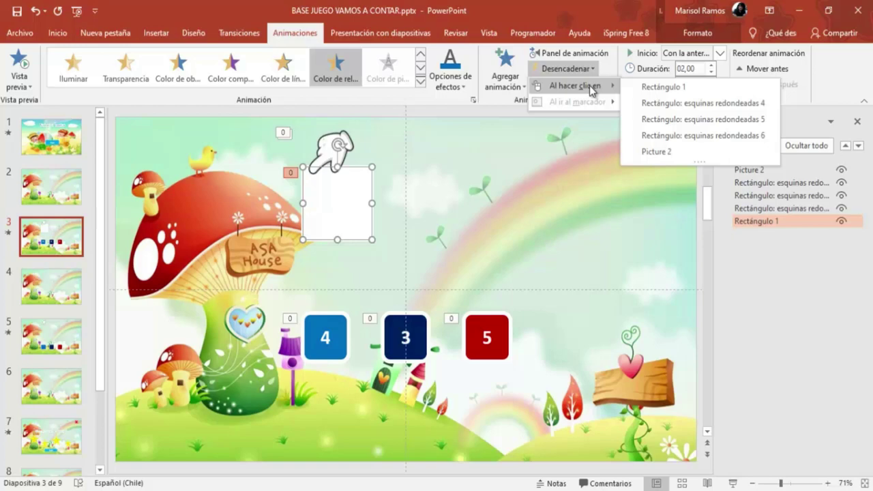
click(653, 87)
click(499, 196)
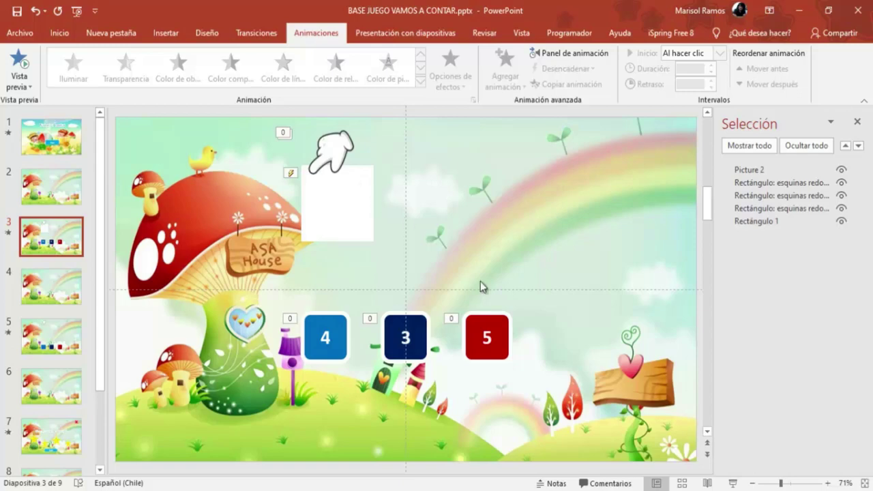
Set the animation to start Con la anterior with no delay, then play the show from slide 3.
click(347, 210)
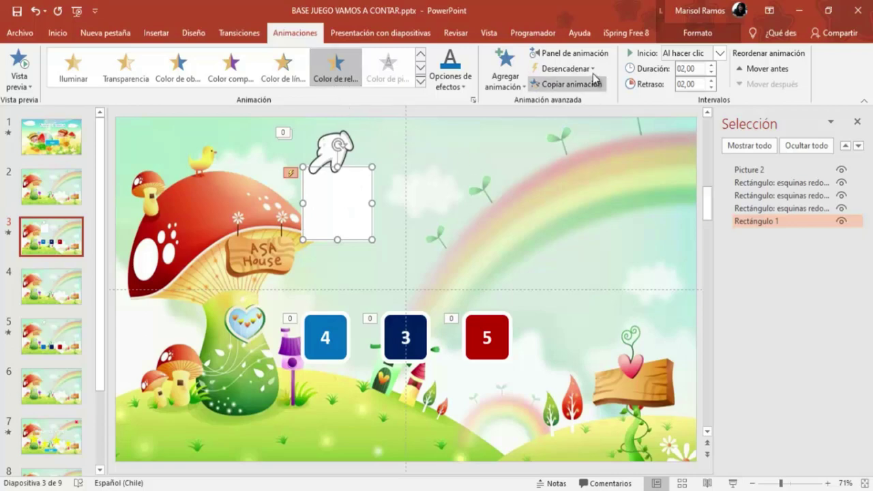
click(569, 68)
mouse_move(596, 87)
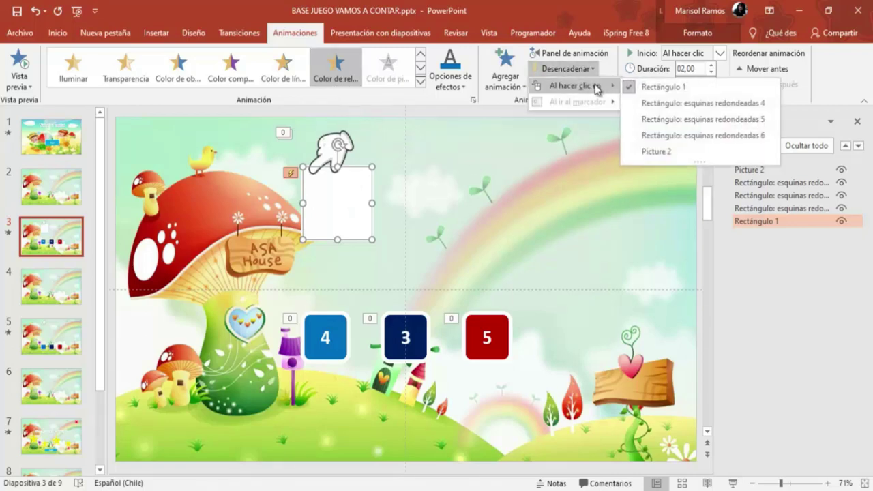
click(685, 99)
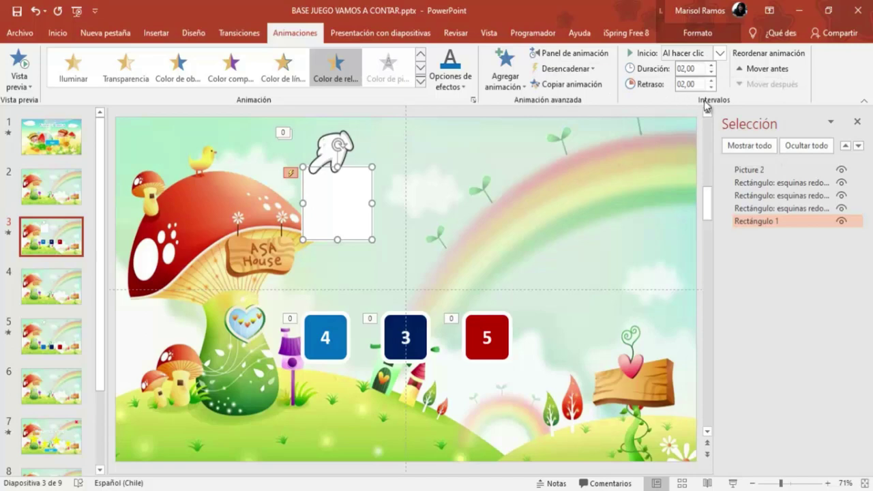
click(720, 53)
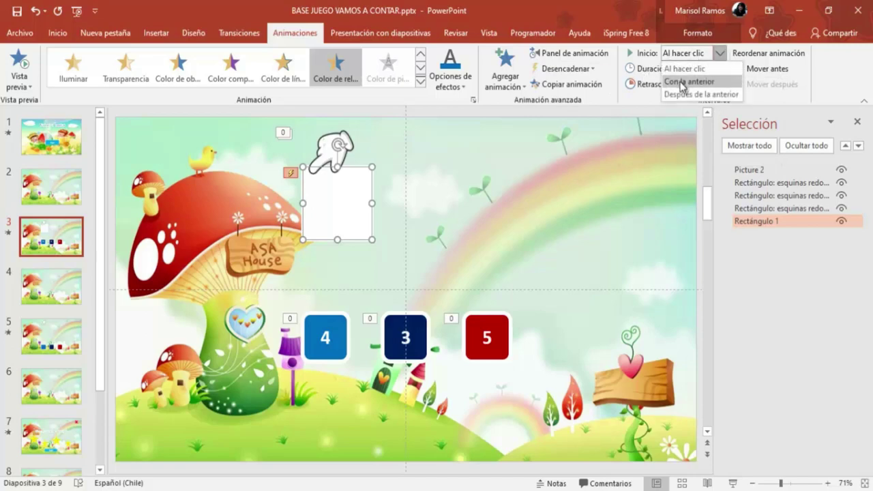
click(681, 81)
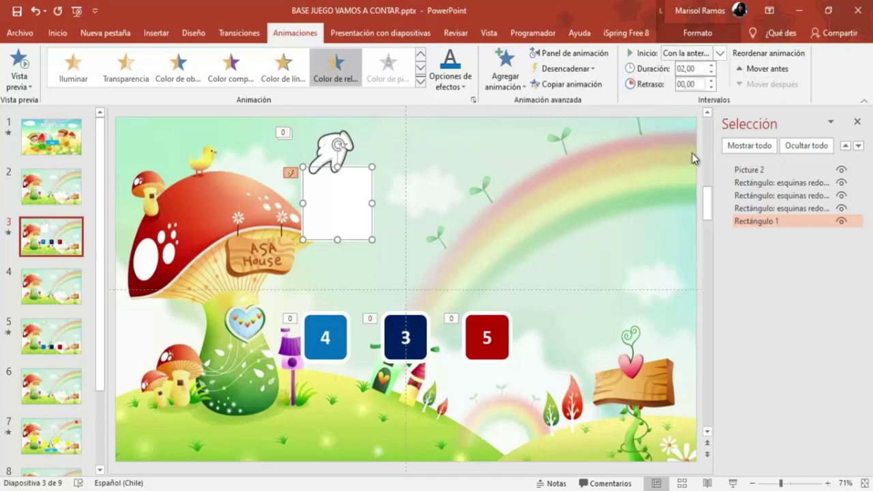
click(733, 482)
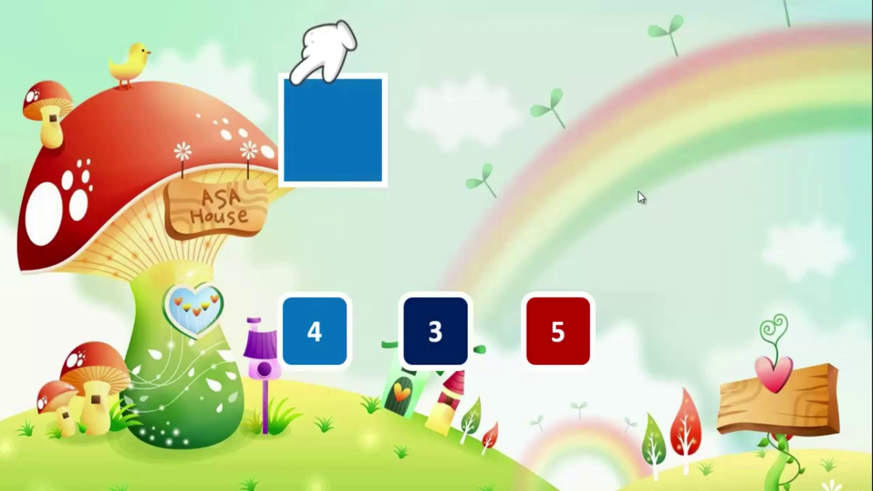
key(Escape)
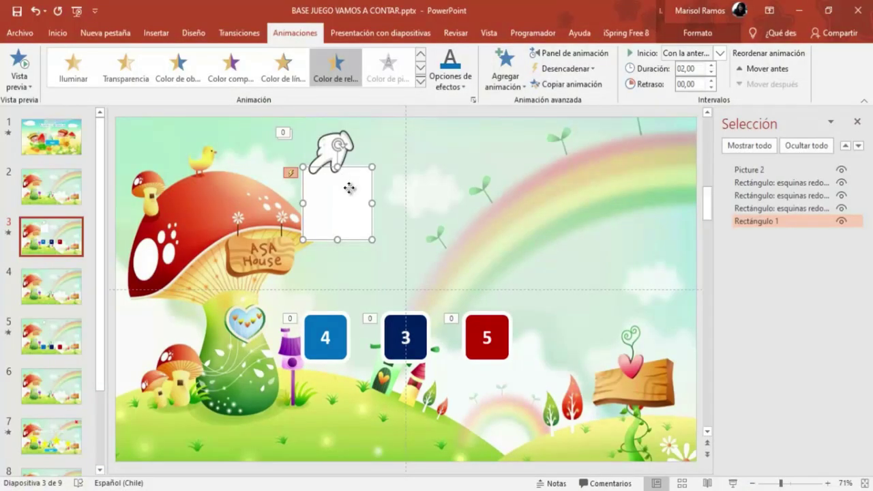
right_click(349, 189)
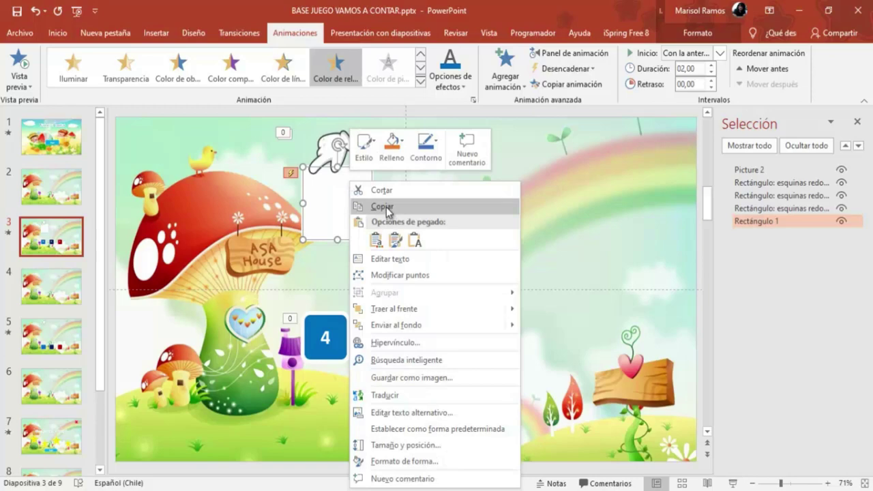
Copy the white box and paste two duplicates to the right of the original.
click(386, 207)
right_click(426, 186)
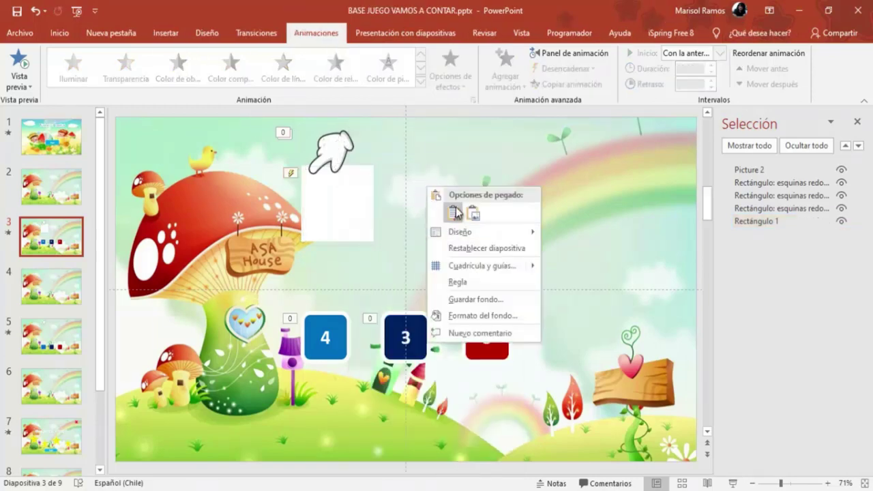
click(456, 212)
mouse_move(360, 219)
mouse_down()
mouse_move(438, 205)
mouse_move(422, 201)
mouse_up()
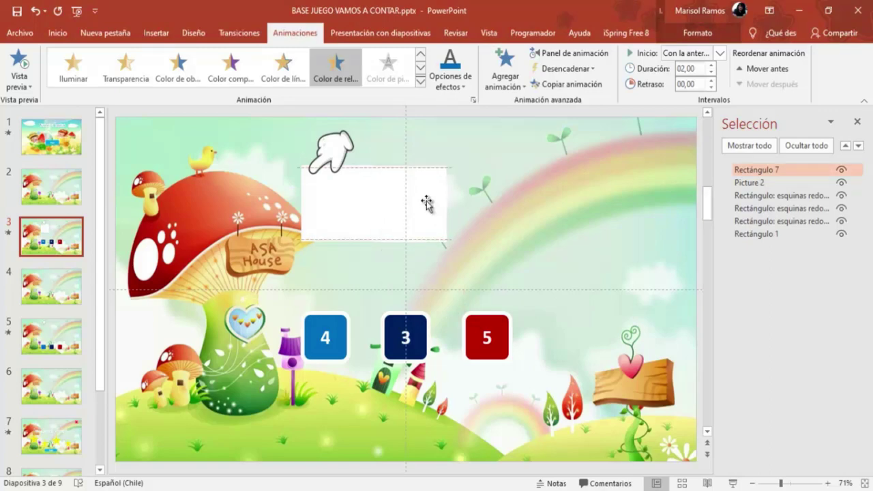
right_click(477, 202)
click(503, 227)
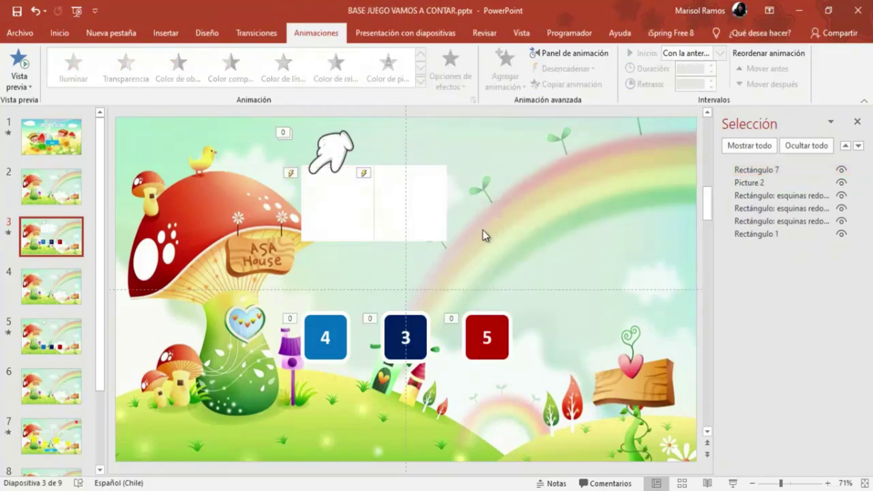
drag(451, 214, 488, 203)
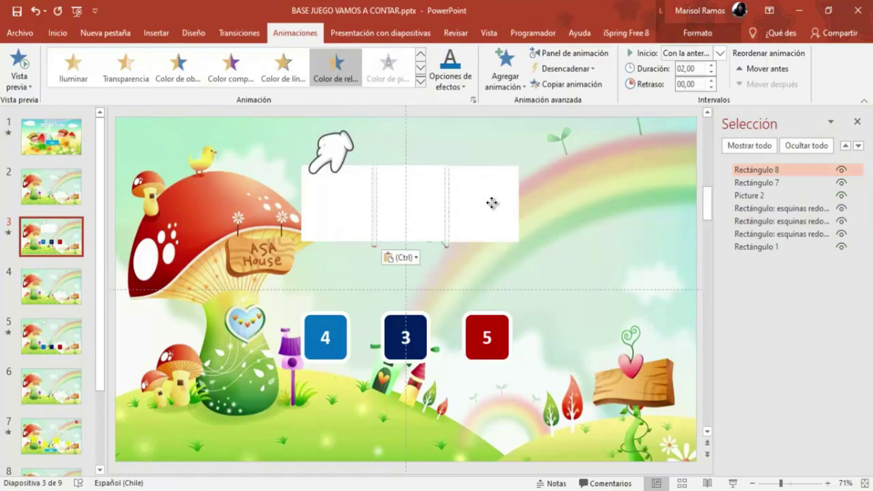
Nudge the three white boxes into an even, adjoining row.
click(399, 201)
drag(399, 201, 403, 196)
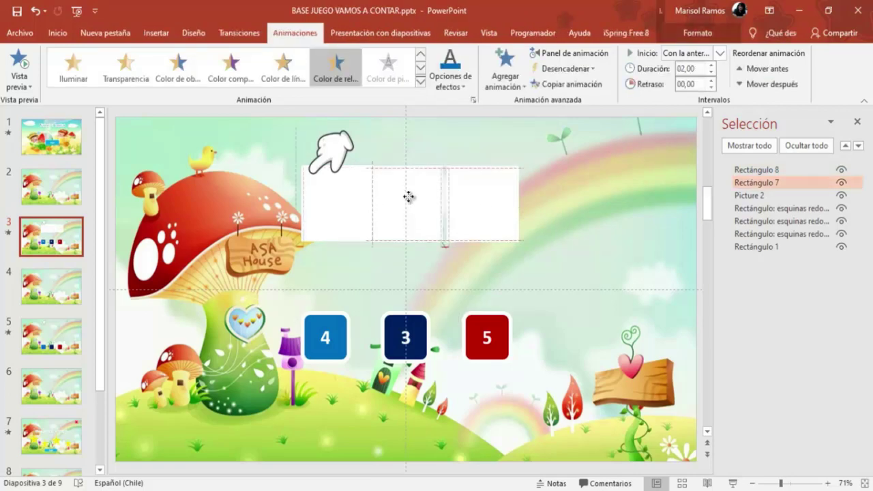
drag(408, 197, 407, 200)
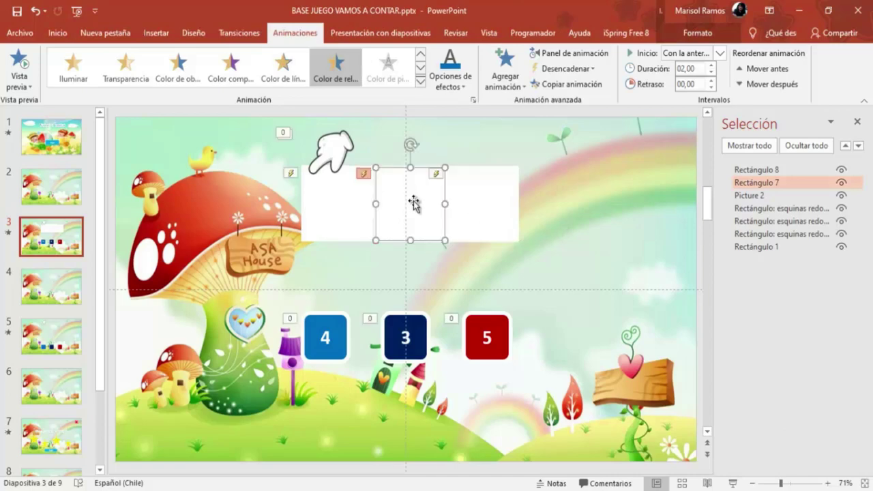
click(473, 219)
click(608, 236)
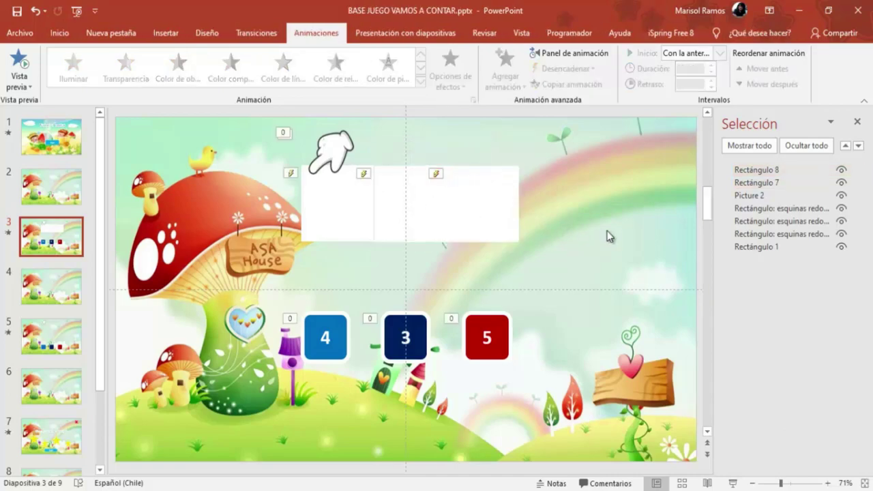
click(329, 206)
drag(329, 206, 329, 208)
click(608, 244)
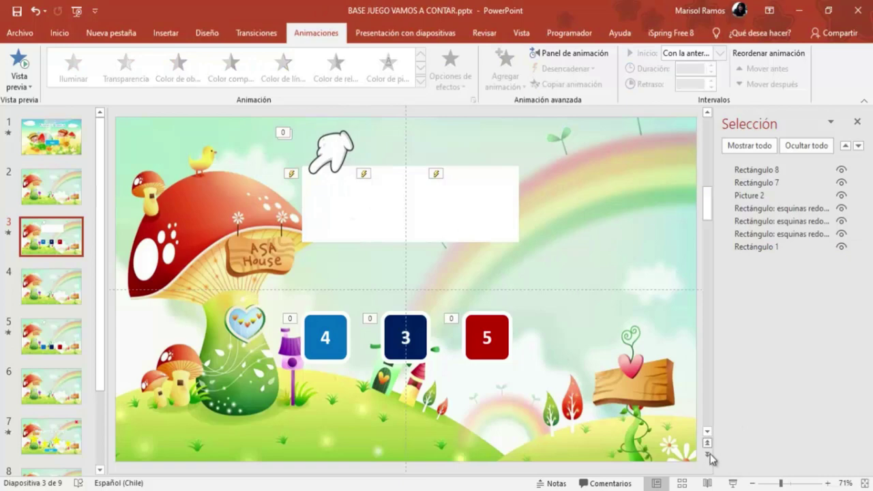
click(733, 483)
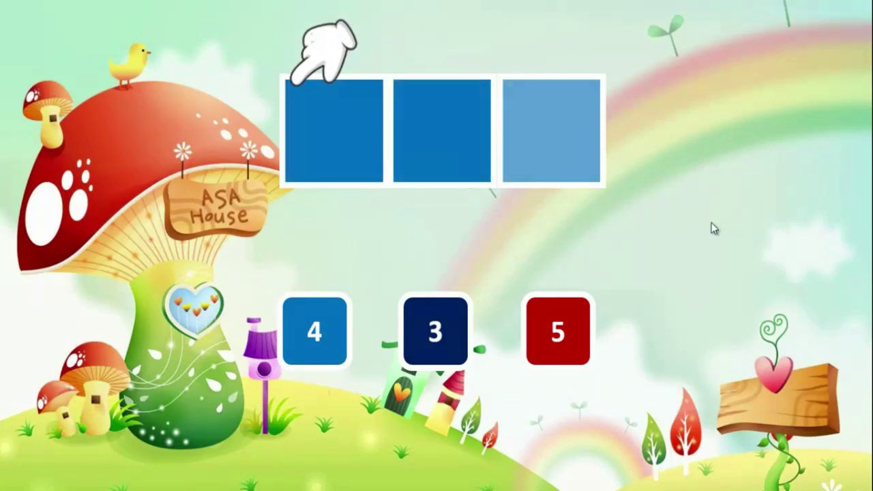
key(Escape)
click(473, 202)
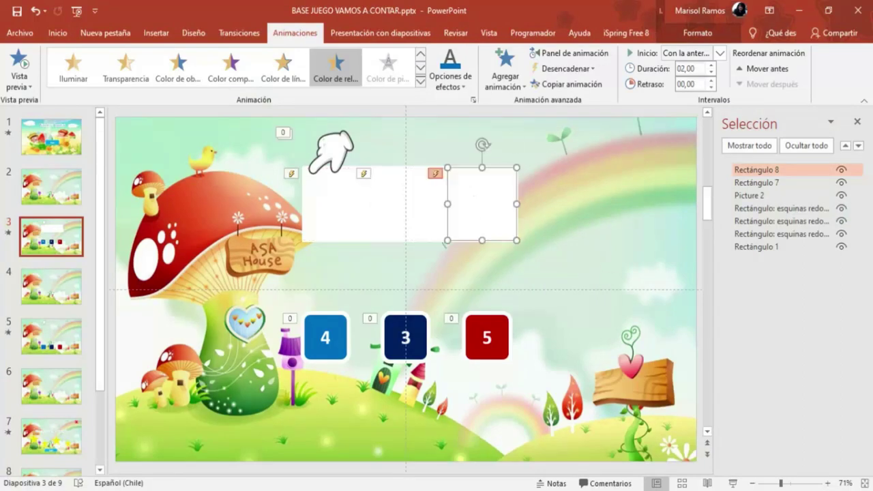
click(733, 483)
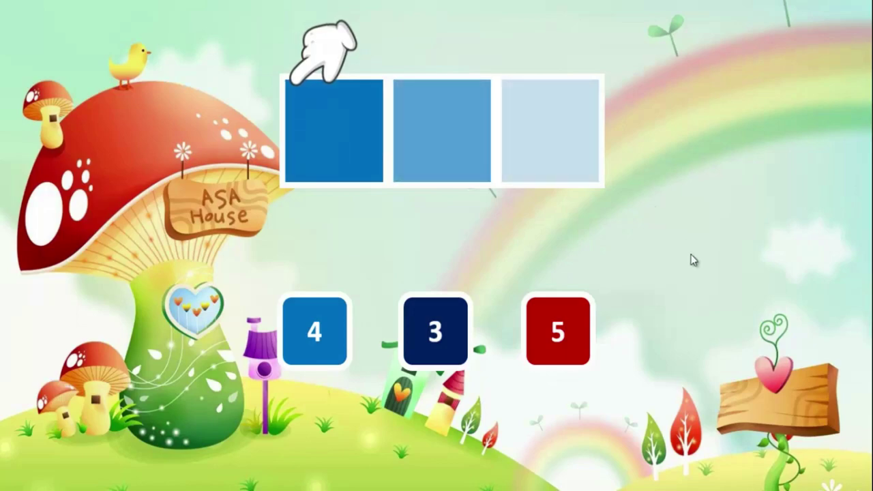
key(Escape)
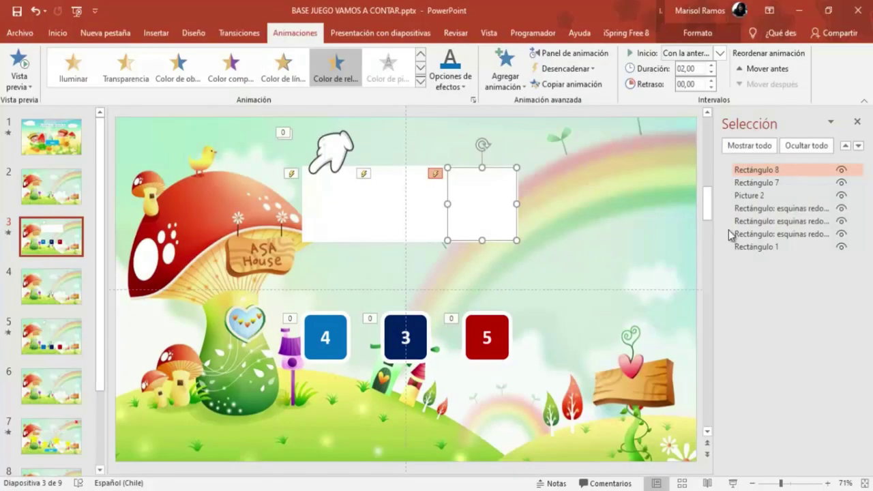
Give slide 3's dark blue 3 tile an Acción hyperlink to Diapositiva 4.
click(404, 321)
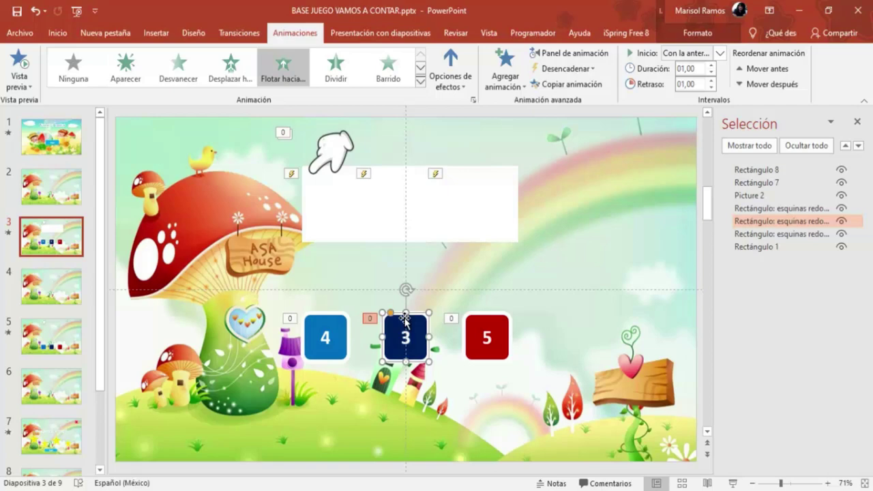
click(156, 33)
click(511, 77)
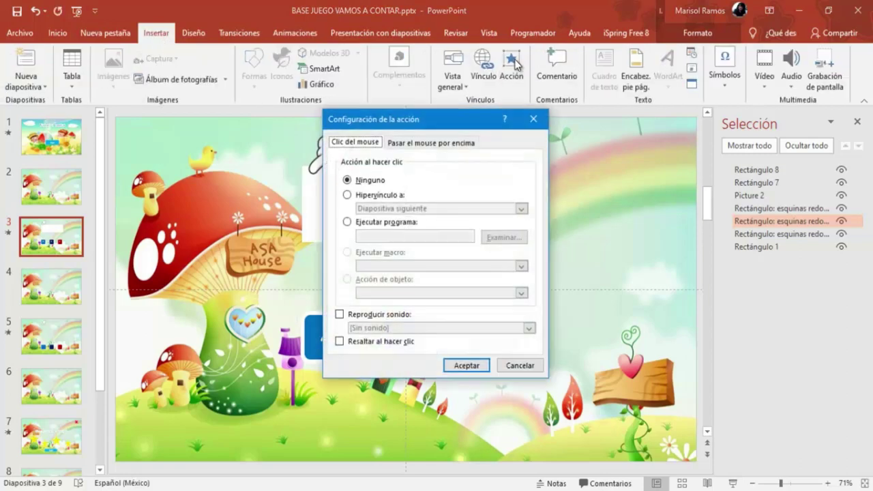
click(348, 195)
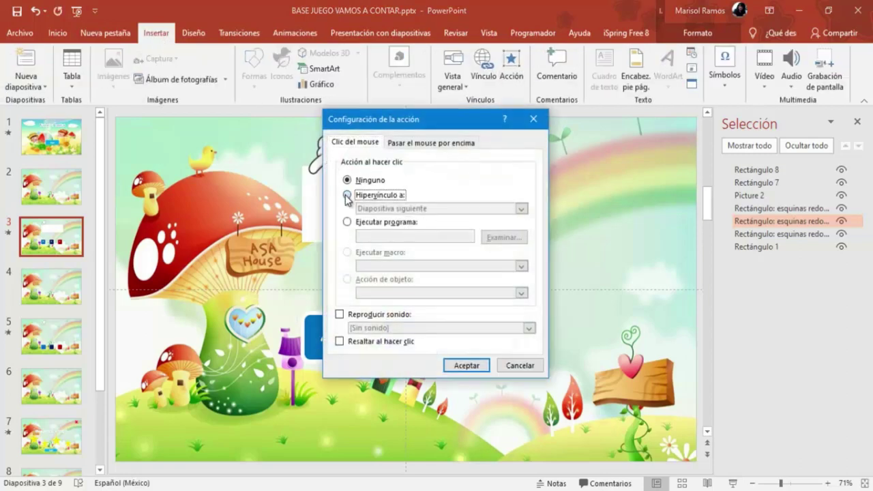
click(521, 209)
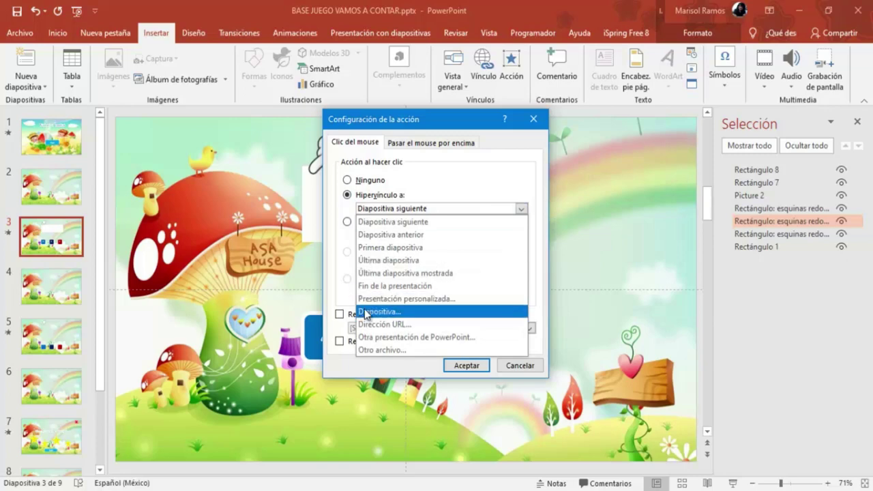
click(365, 312)
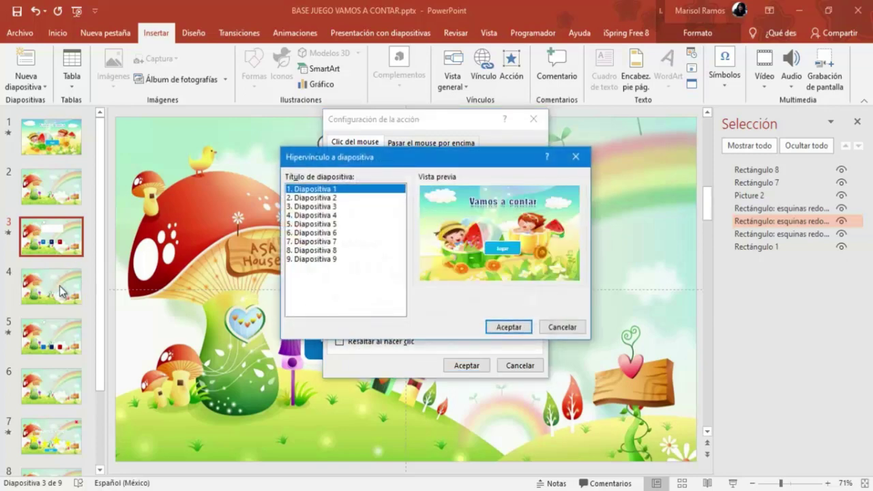
click(313, 215)
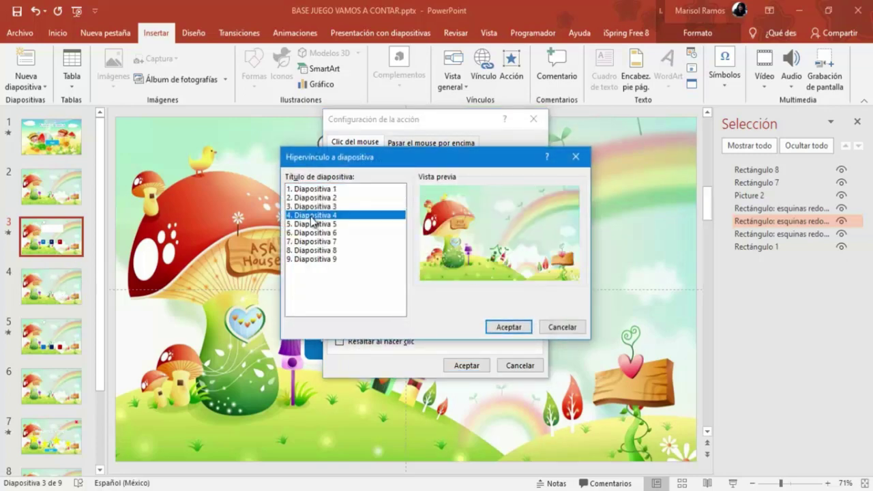
click(502, 327)
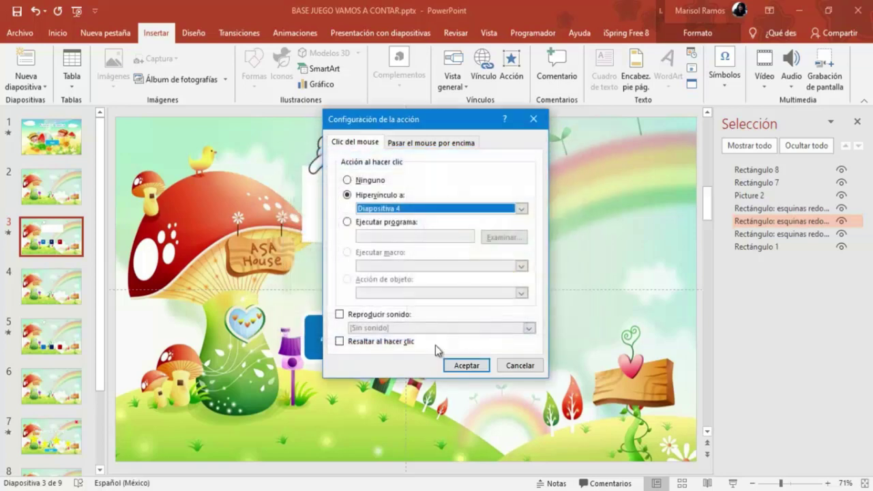
click(465, 365)
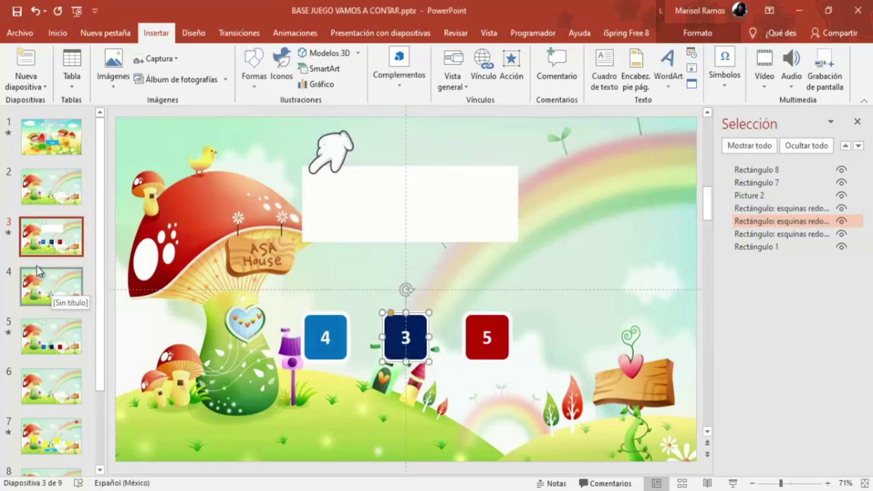
Set slide 4 to advance after 00:00,00 instead of on mouse click, then go to slide 5.
click(39, 286)
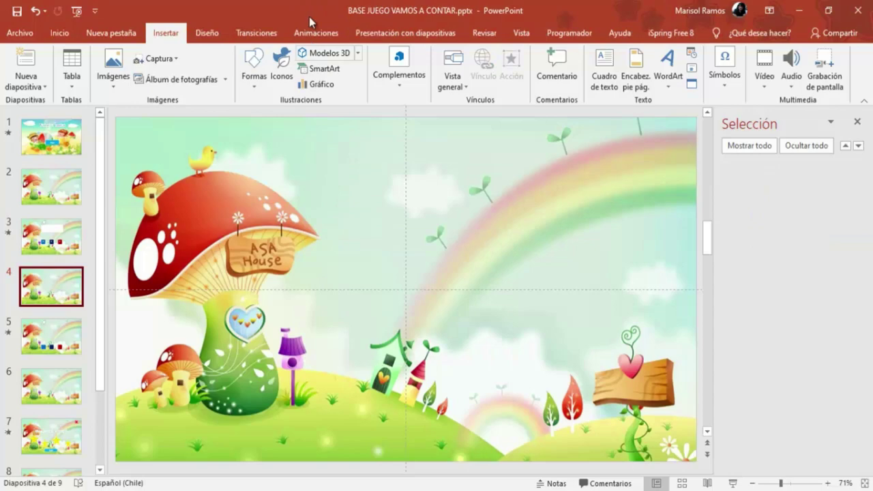
click(253, 34)
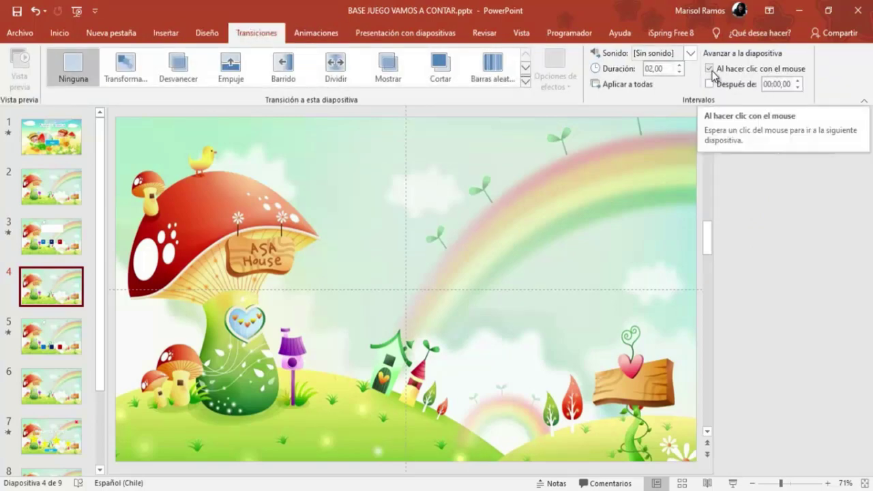
click(711, 70)
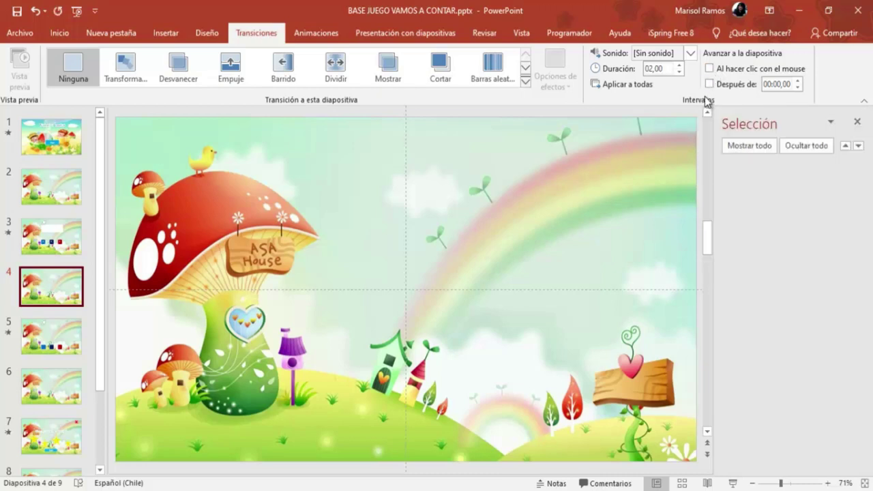
click(710, 85)
click(39, 332)
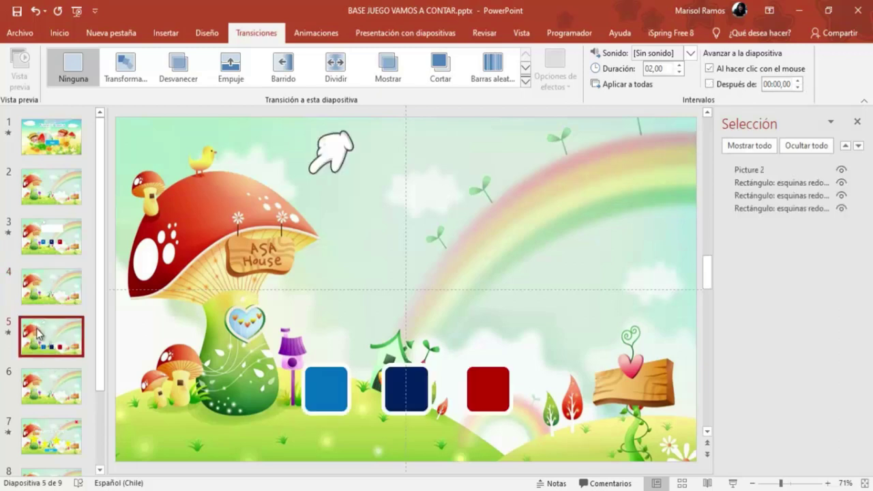
Select and copy the hand picture and three white answer boxes on slide 3.
click(38, 232)
drag(273, 151, 323, 234)
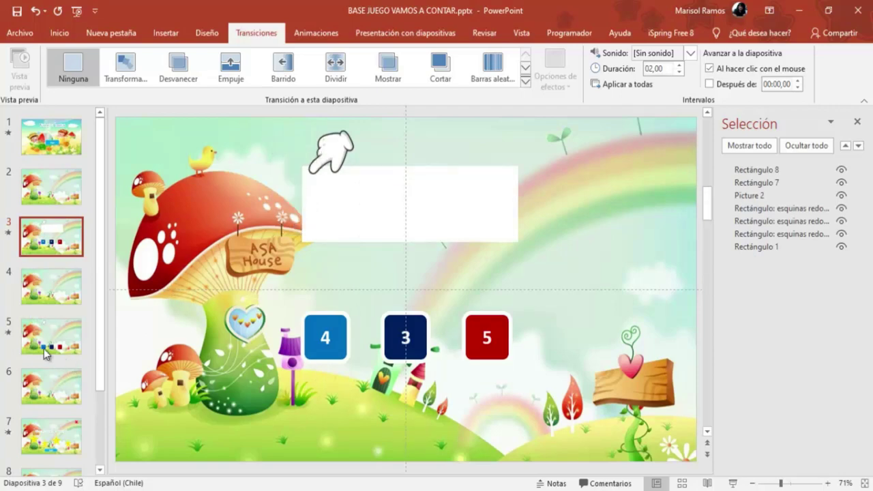
click(39, 338)
click(42, 242)
drag(257, 120, 568, 287)
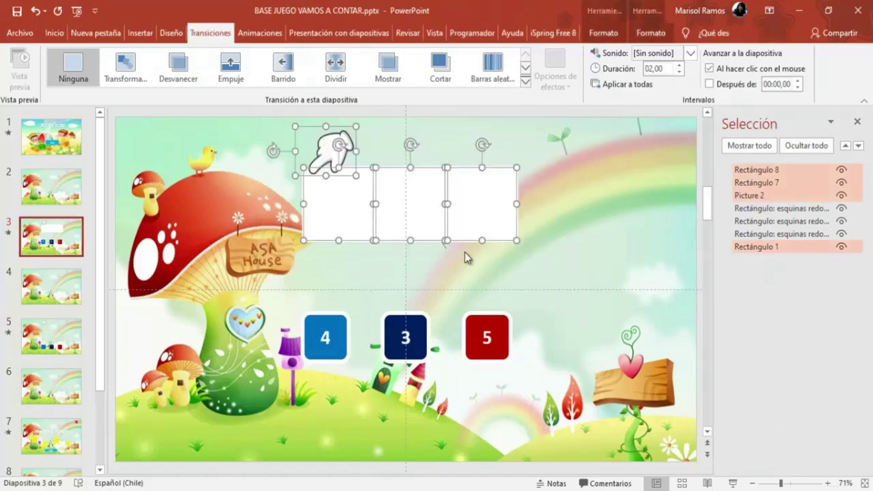
right_click(356, 204)
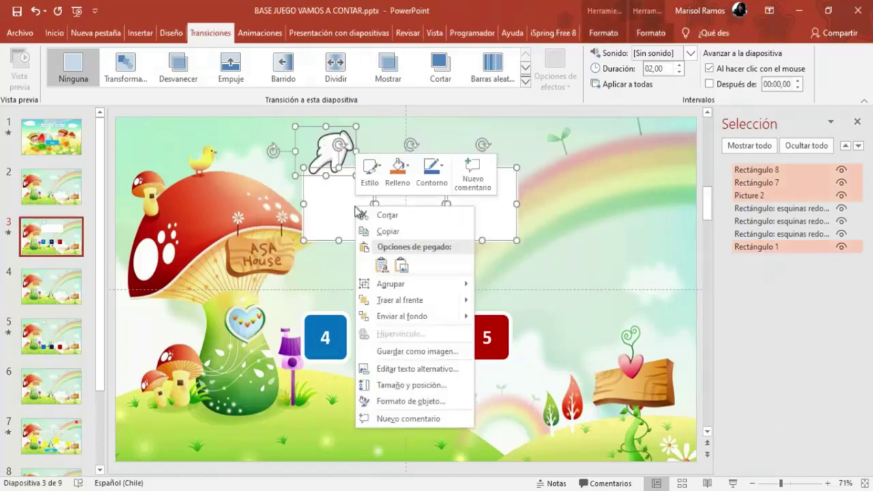
click(387, 231)
Paste the hand and white boxes onto slide 5, undoing an accidental duplicate hand.
click(37, 338)
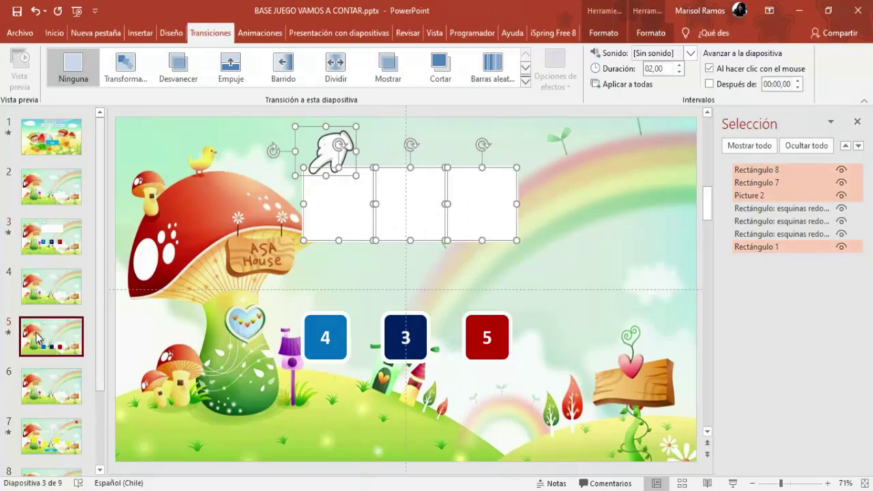
right_click(270, 177)
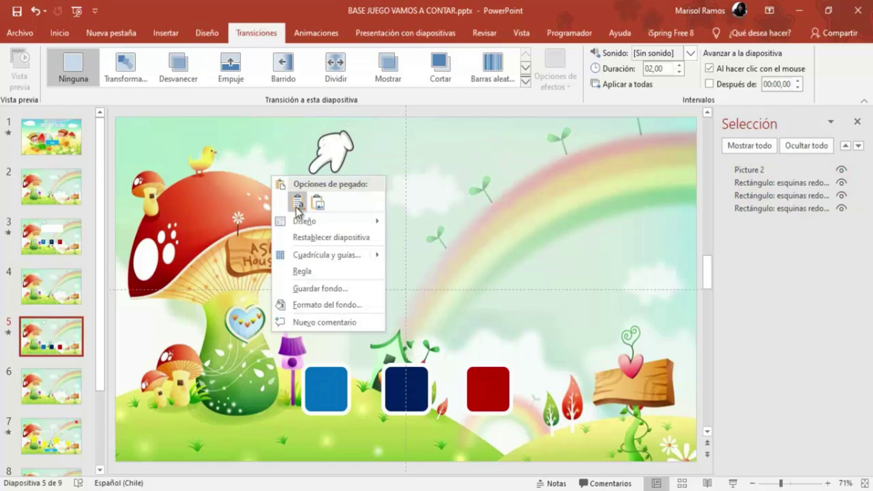
click(293, 203)
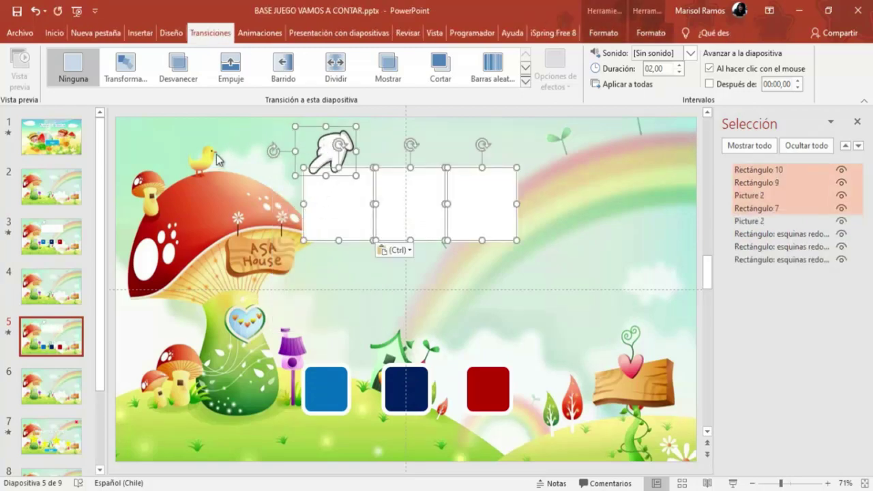
drag(332, 150, 248, 150)
key(ctrl+z)
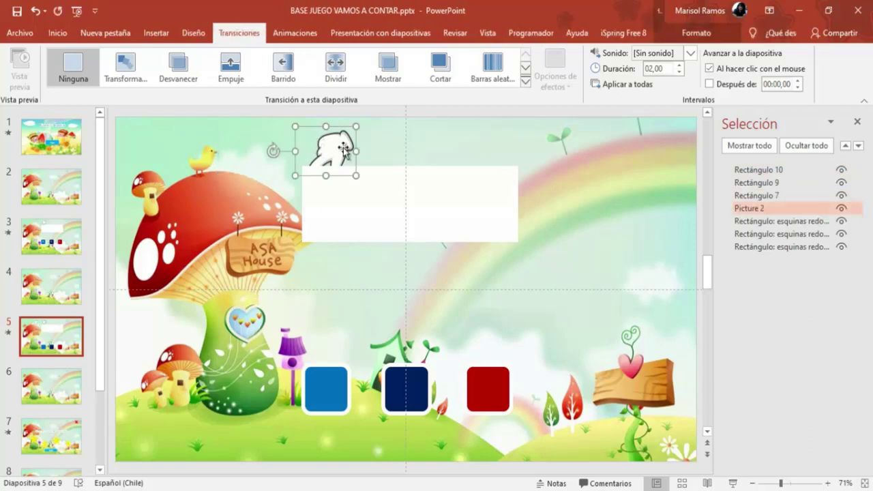
Bring the hand picture on slide 5 to the front.
click(685, 31)
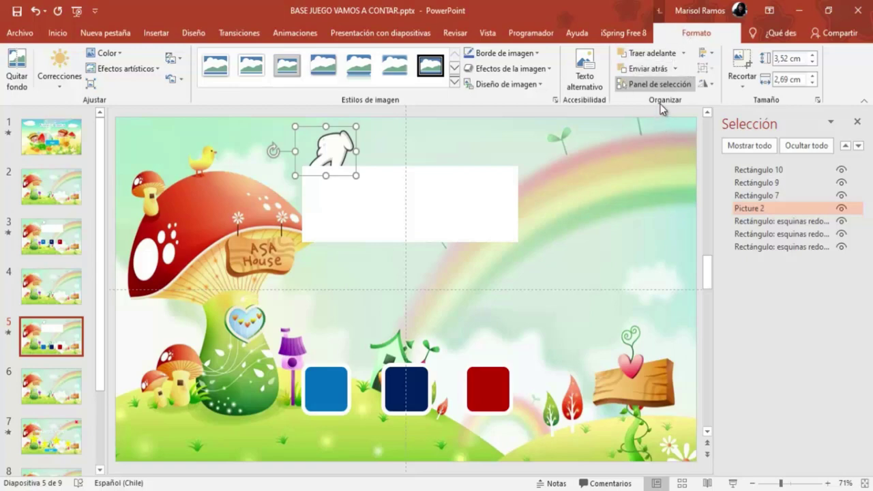
click(684, 54)
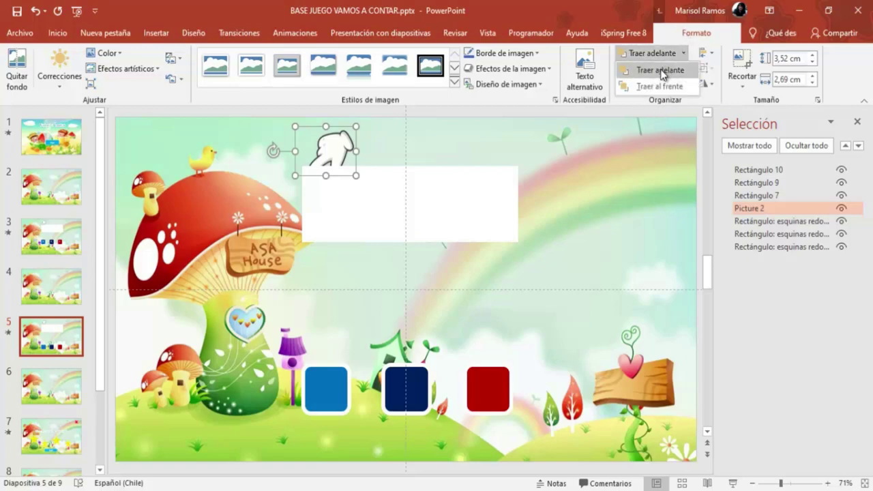
click(651, 87)
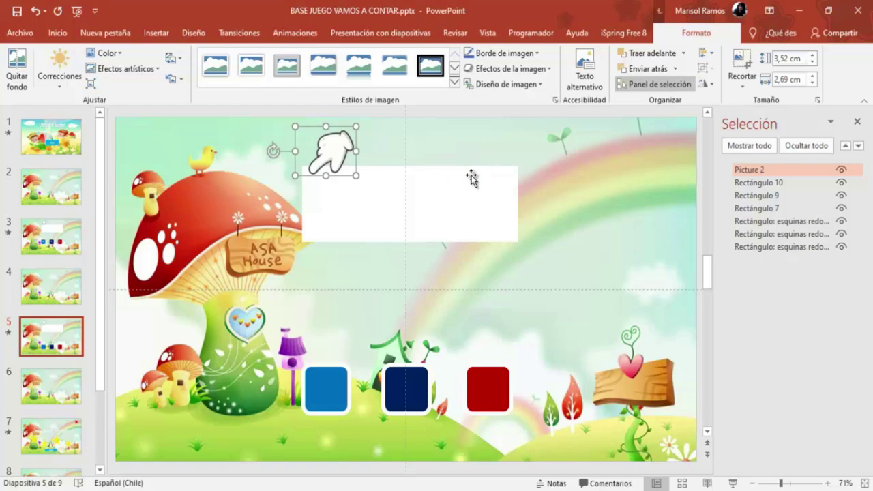
Copy the three white boxes and place the pasted row directly beneath the originals.
click(337, 213)
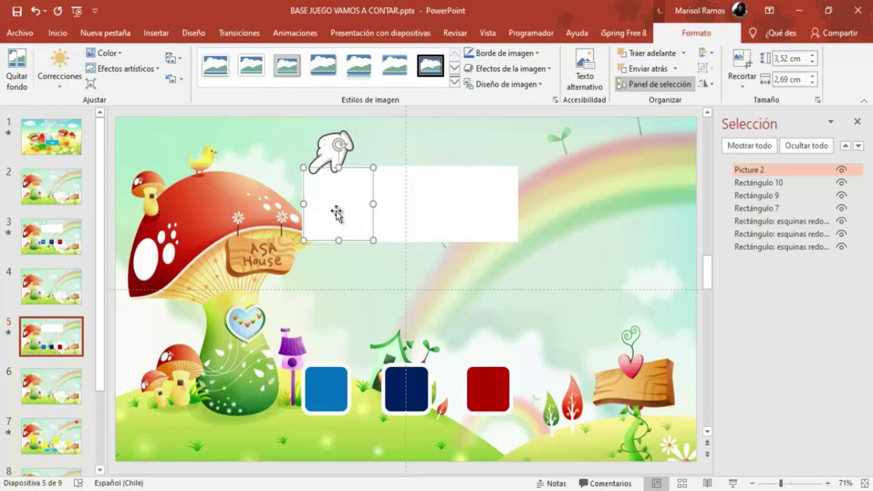
click(400, 214)
click(495, 212)
click(545, 170)
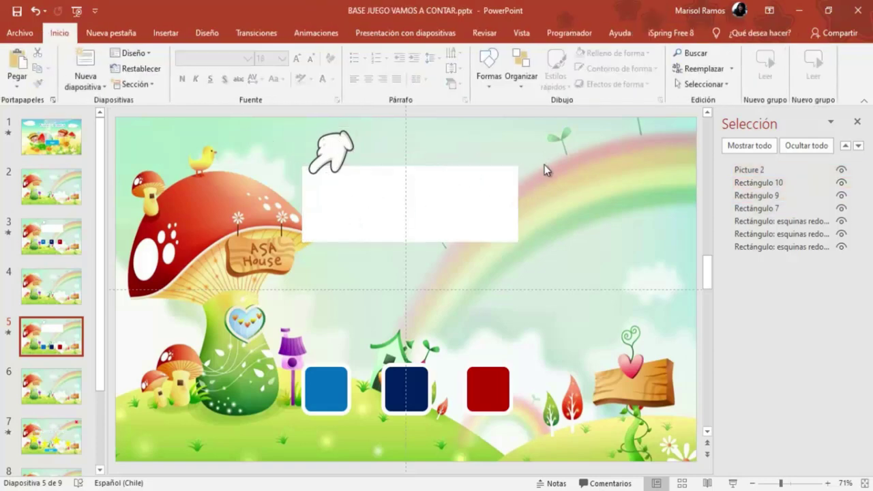
drag(549, 161, 298, 262)
right_click(326, 209)
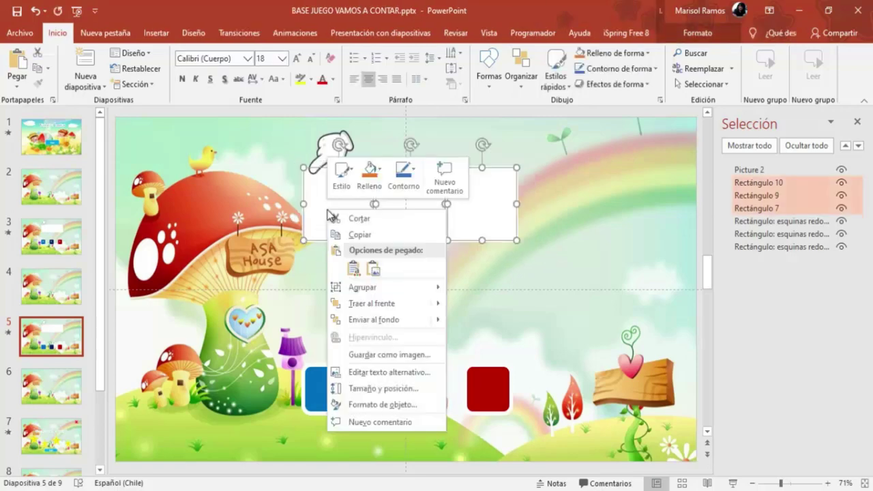
click(358, 236)
right_click(575, 171)
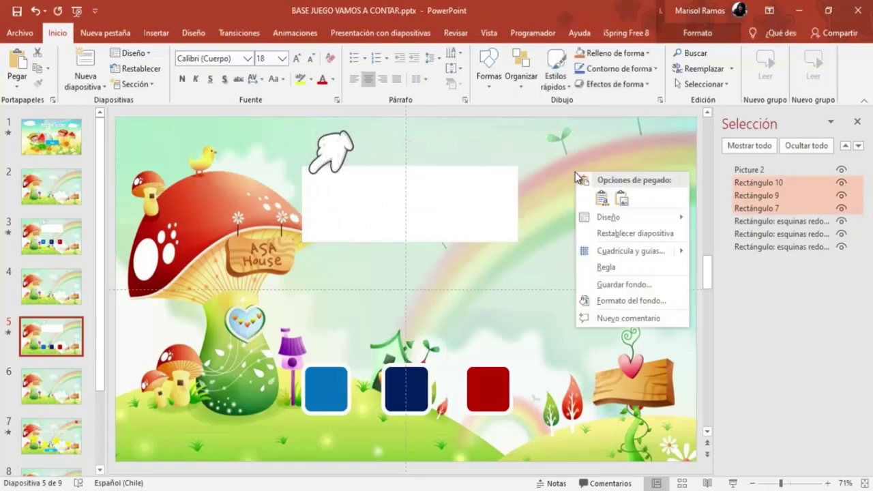
click(599, 198)
drag(346, 209, 341, 273)
click(575, 267)
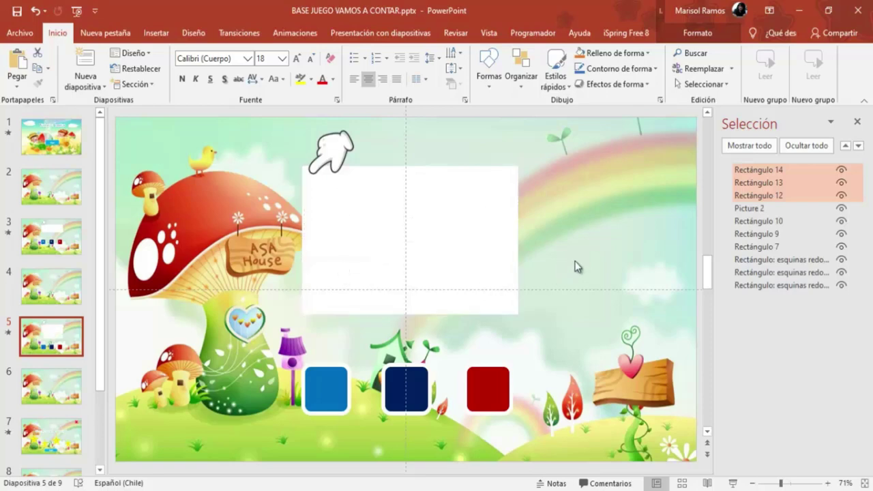
Type a bold 6 in the blue square and enlarge it to size 32.
click(332, 385)
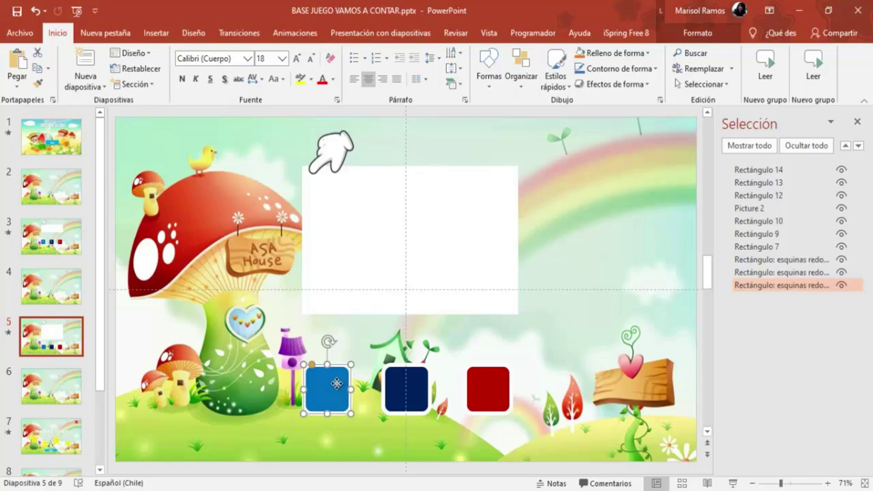
right_click(339, 387)
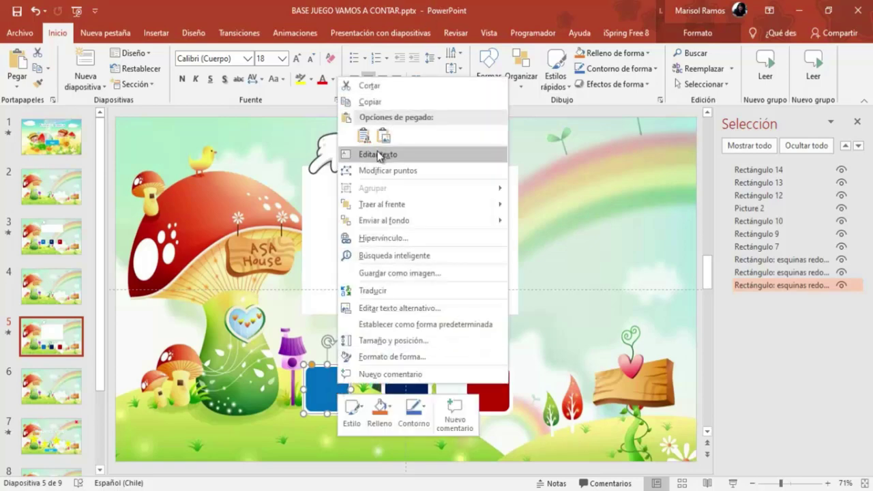
click(377, 154)
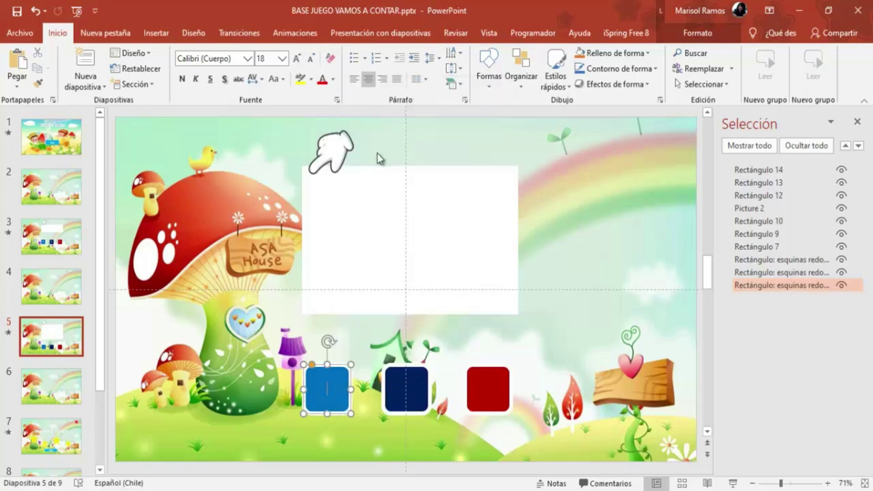
text(6)
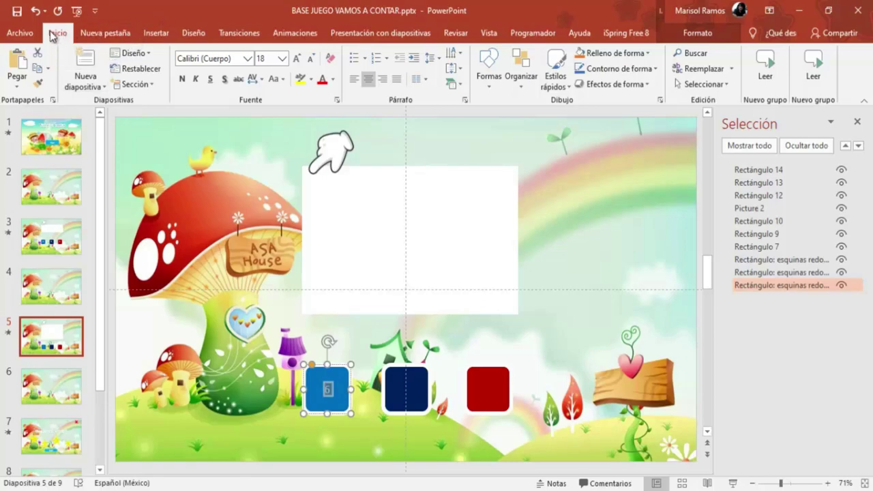
click(182, 79)
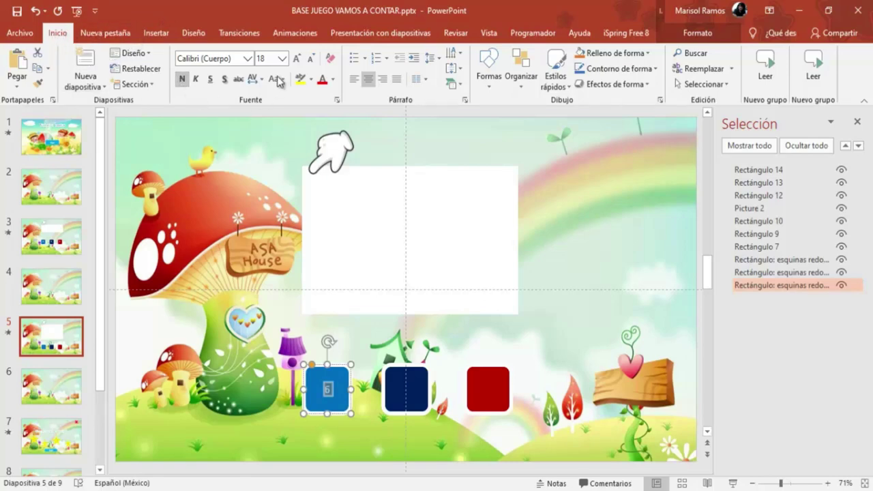
click(297, 62)
click(296, 62)
click(297, 62)
click(297, 61)
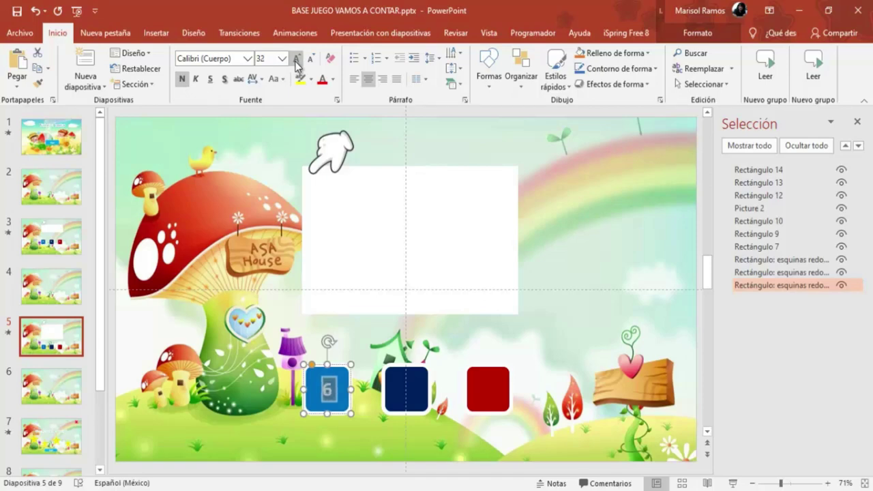
Type a 4 in the dark-blue square and increase its font size twice.
right_click(404, 403)
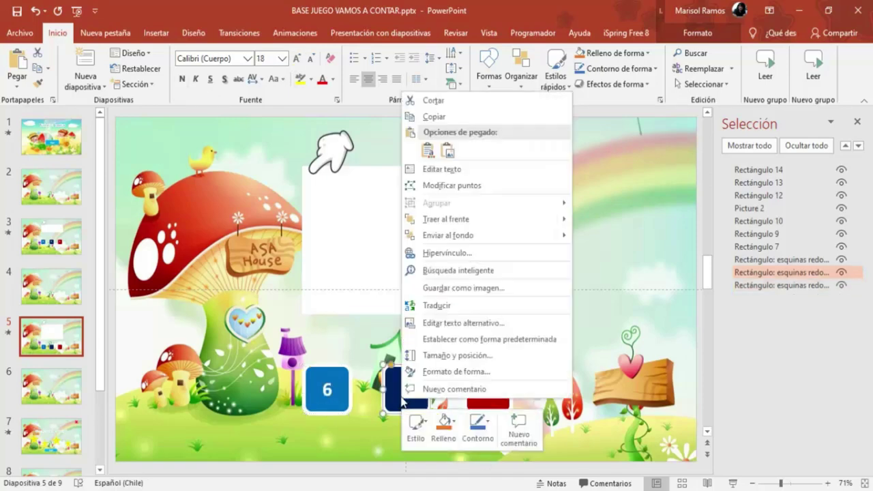
click(436, 169)
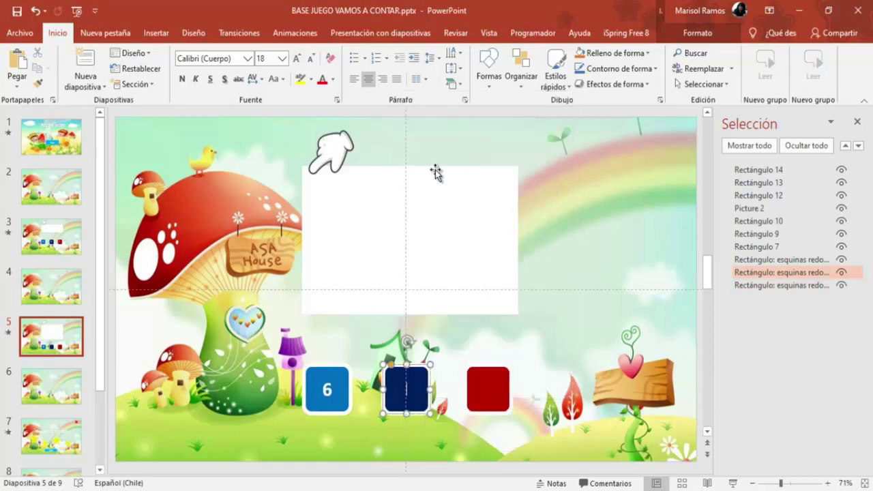
text(4)
double_click(407, 390)
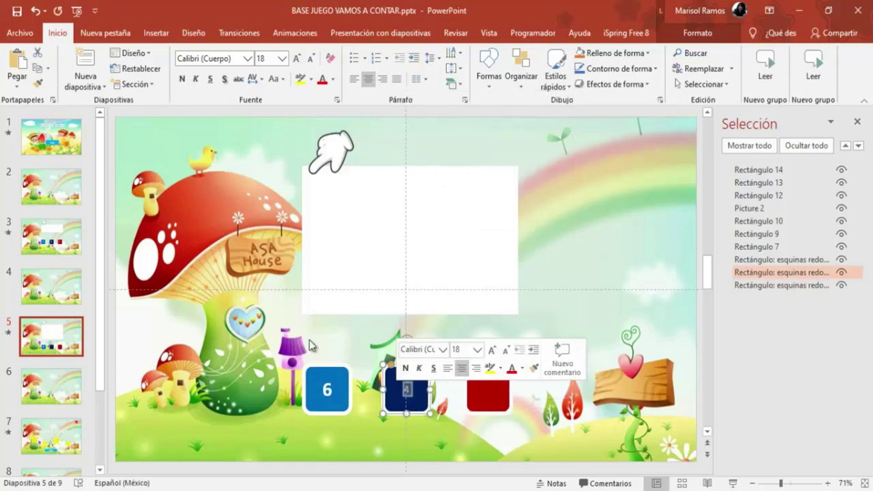
click(296, 58)
click(296, 59)
click(295, 58)
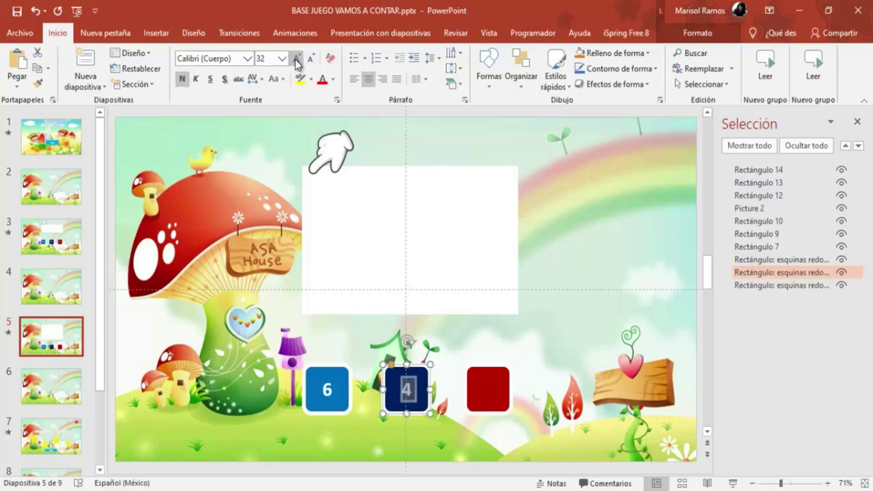
Type a 5 in the red square and increase its font size twice.
click(489, 380)
right_click(492, 384)
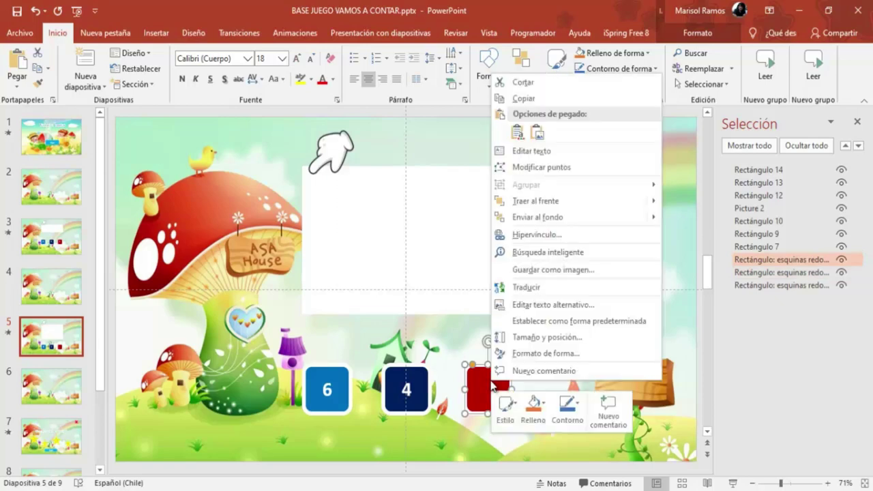
click(537, 151)
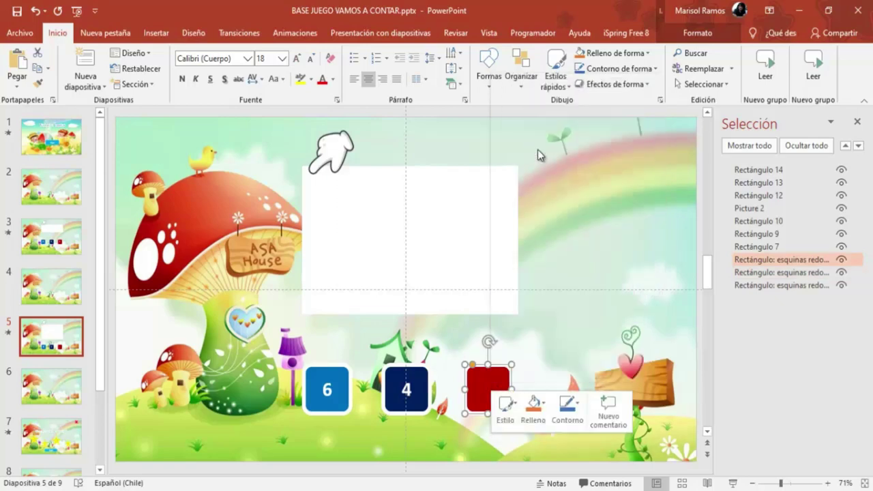
text(5)
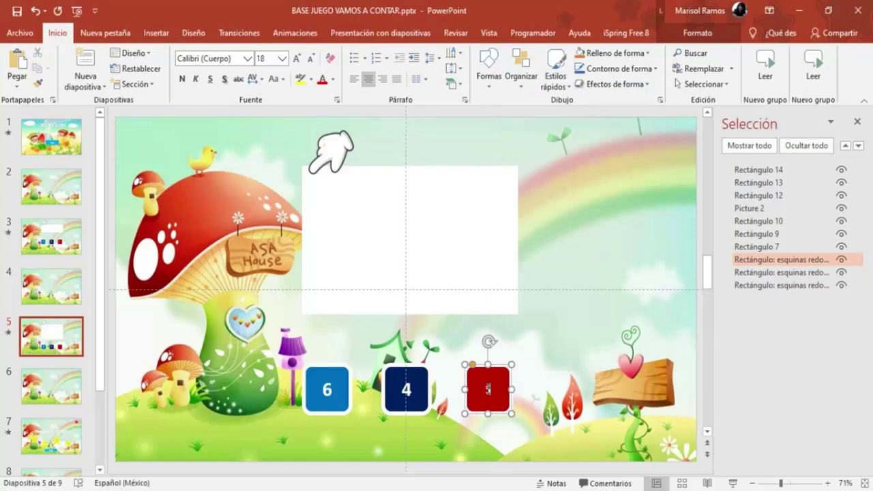
double_click(486, 390)
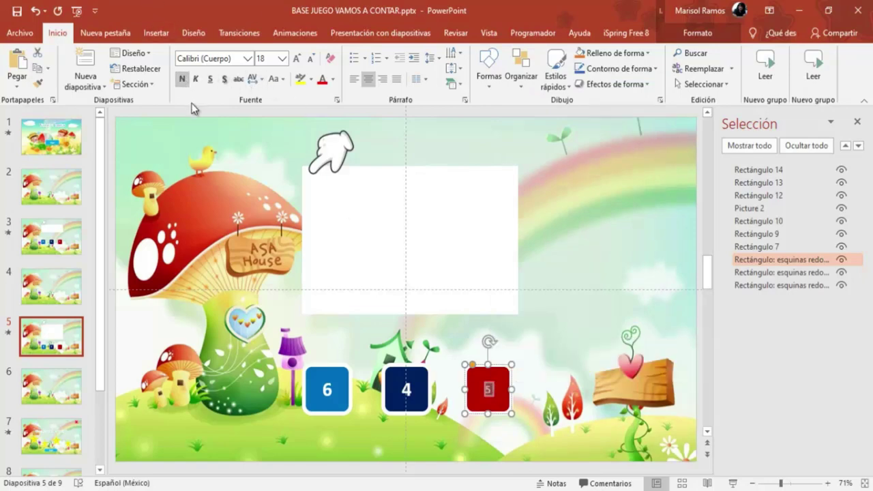
click(298, 60)
click(298, 60)
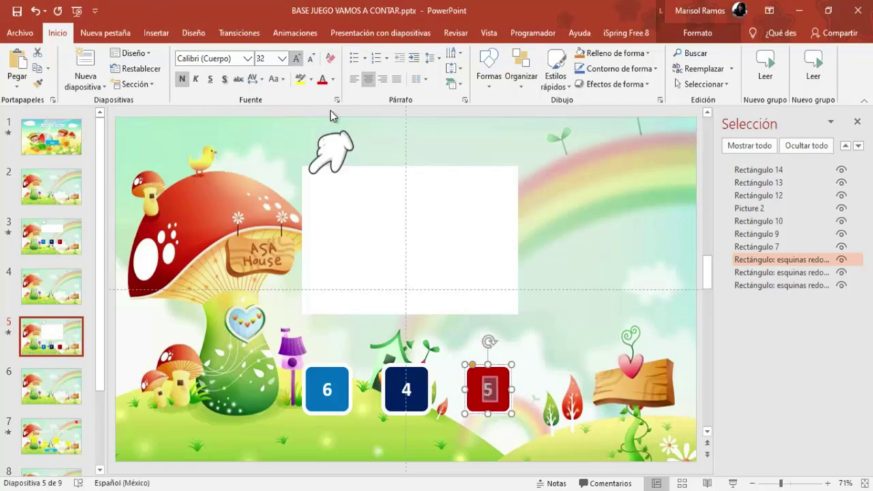
click(590, 343)
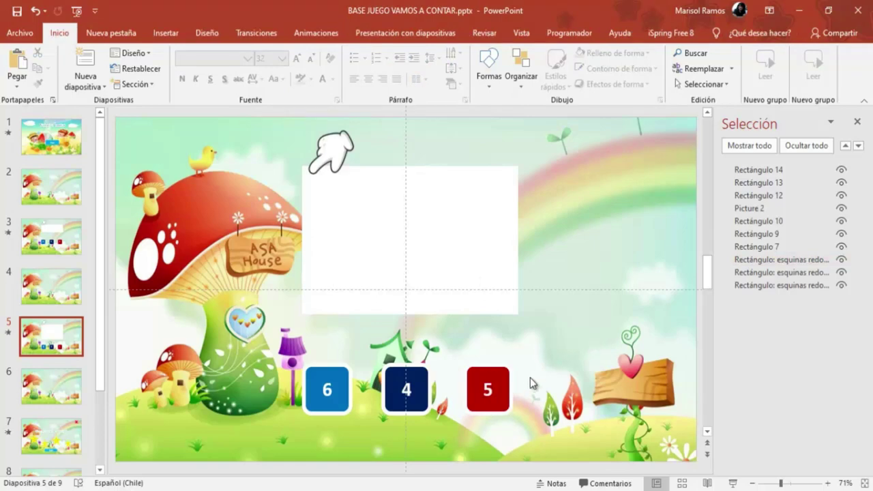
click(341, 385)
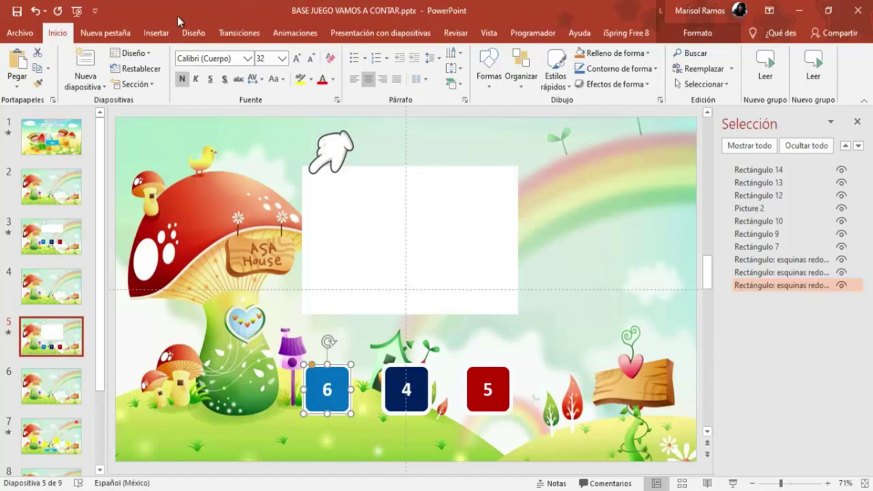
Hyperlink the blue 6 tile on slide 5 to Diapositiva 6, then move to slide 6.
click(155, 33)
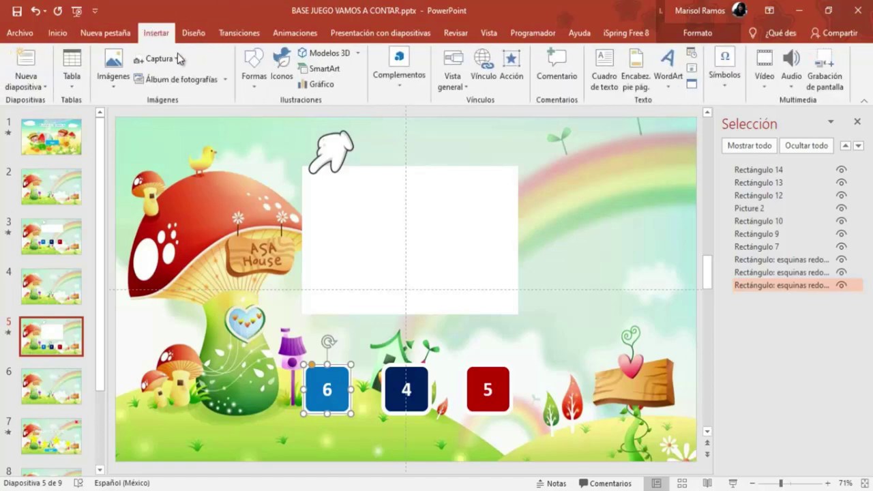
click(513, 64)
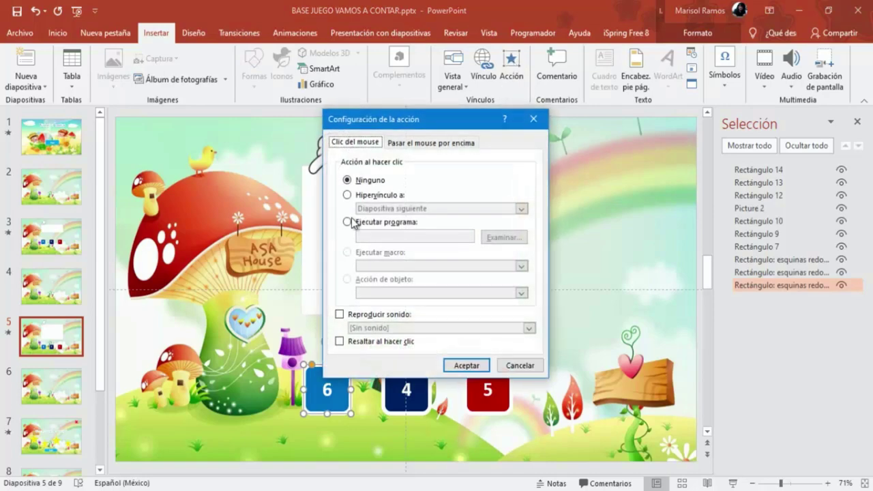
click(348, 194)
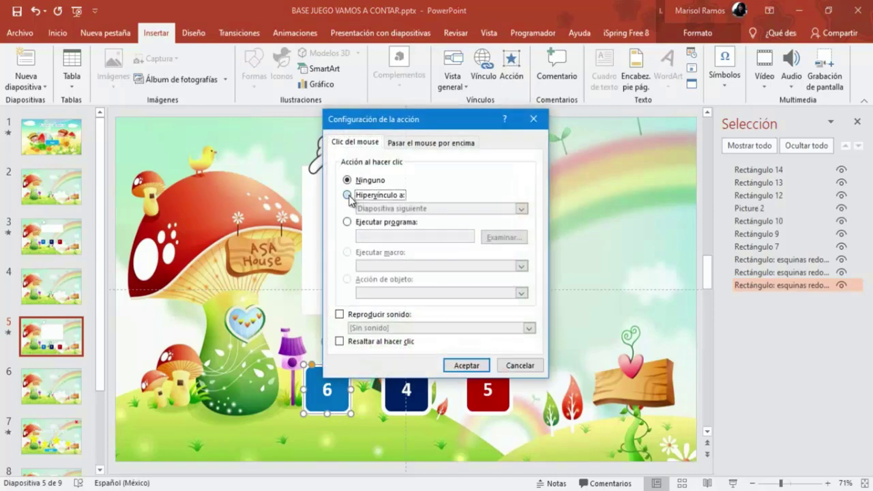
click(522, 209)
click(380, 311)
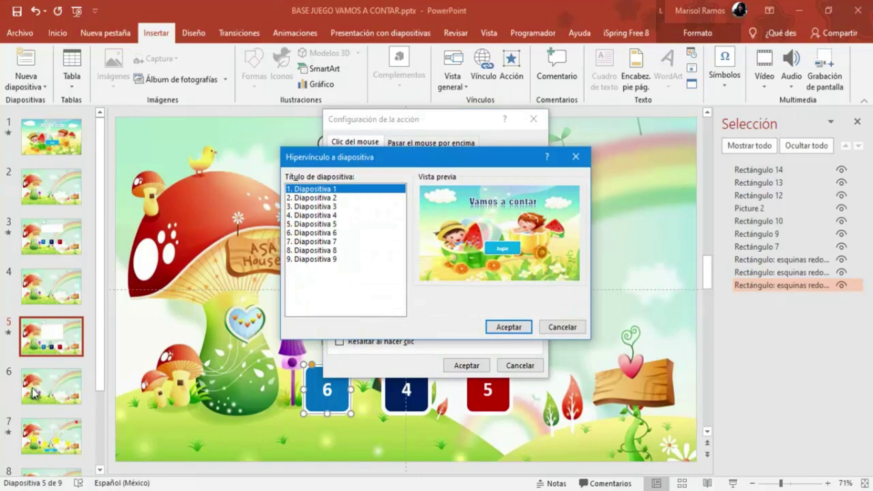
click(310, 234)
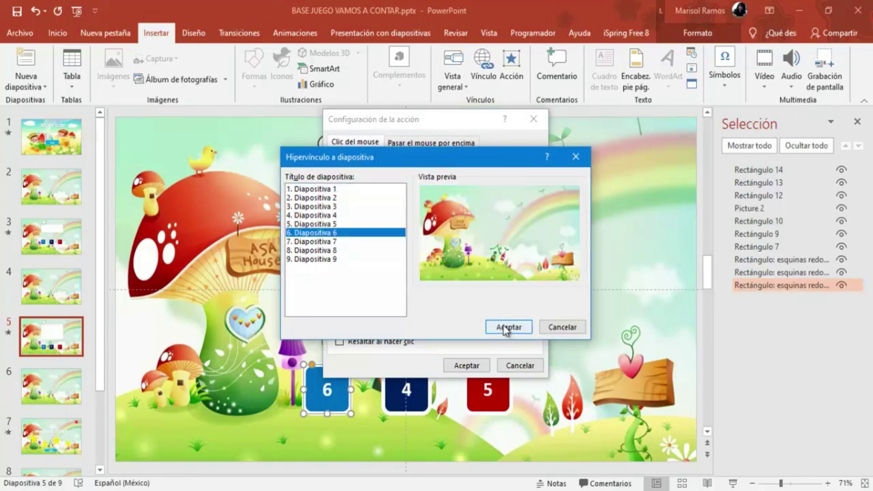
click(506, 328)
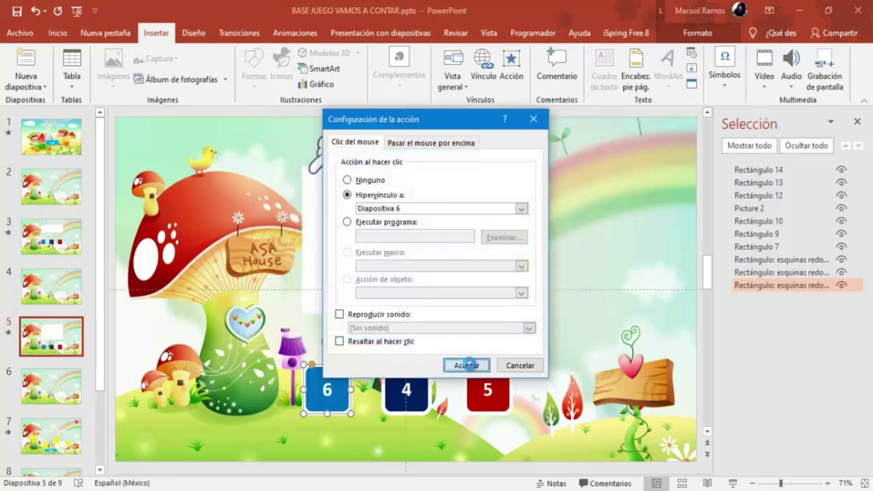
click(468, 364)
click(51, 385)
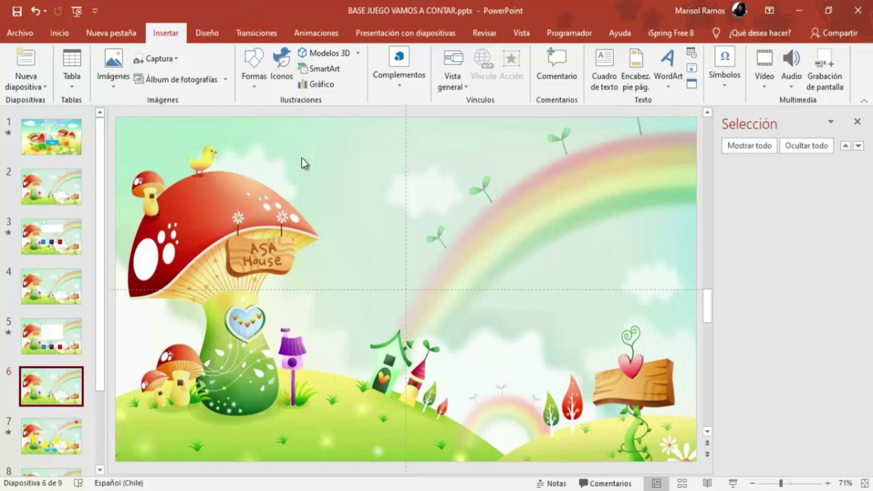
Switch slide 6 from mouse-click advance to automatic after 00:00,00, then return to slide 5.
click(254, 34)
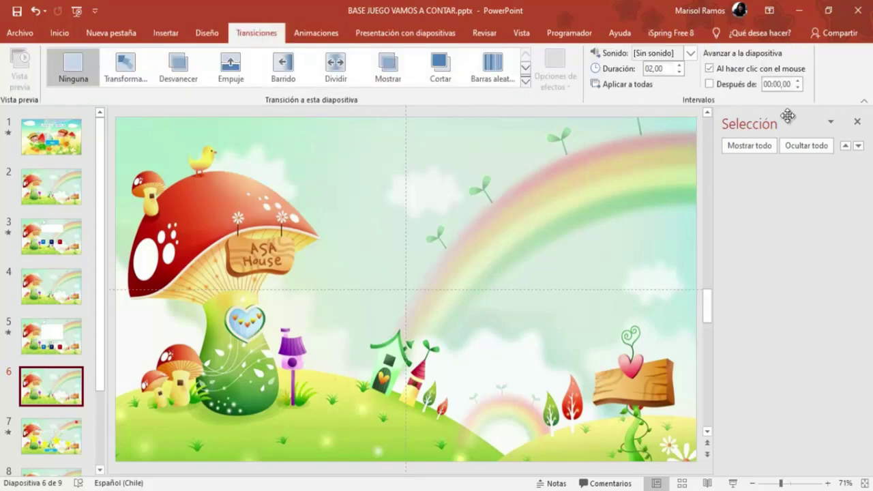
click(710, 69)
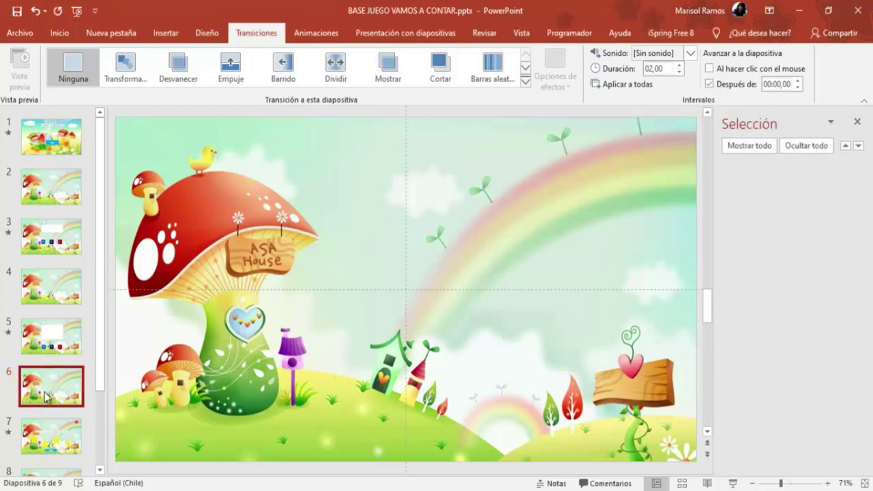
click(46, 336)
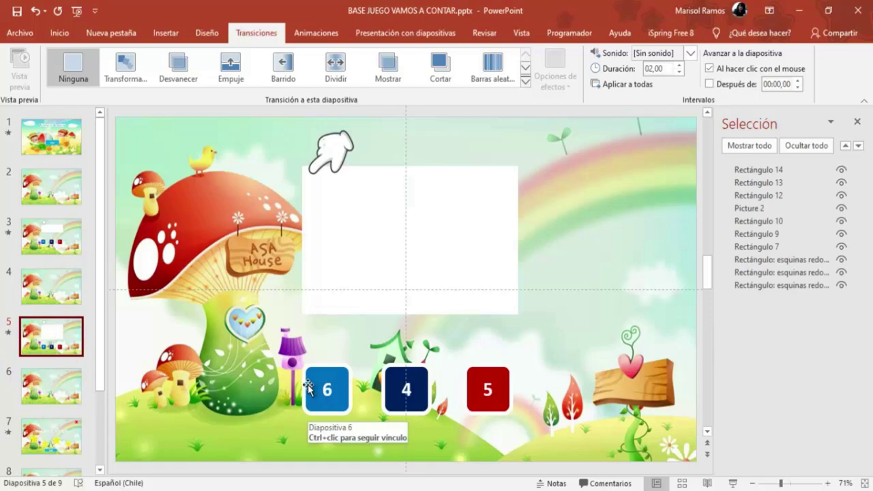
Review slides 6 and 7, the win screen, then select the Vamos a contar title slide.
click(72, 380)
click(38, 438)
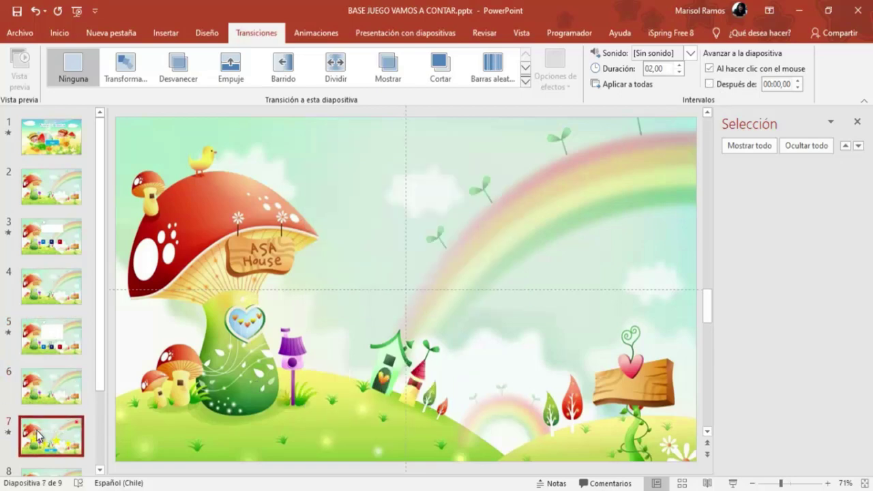
scroll(51, 409, down, 2)
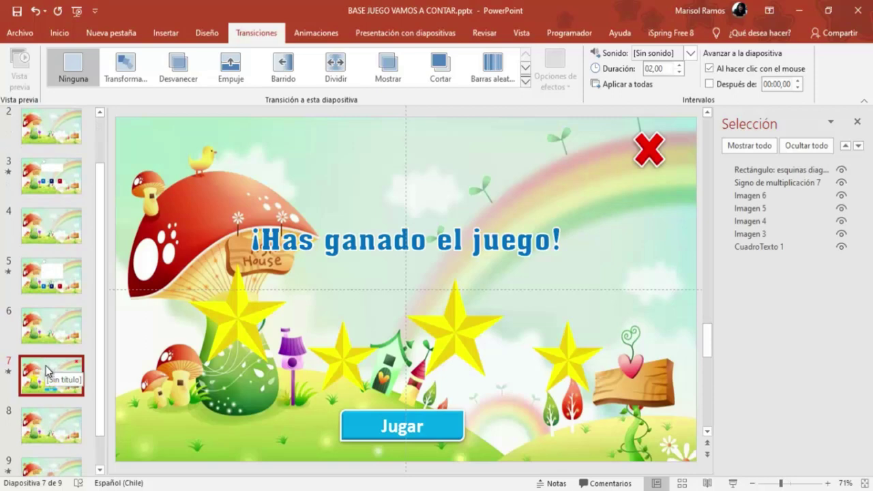
scroll(45, 369, up, 2)
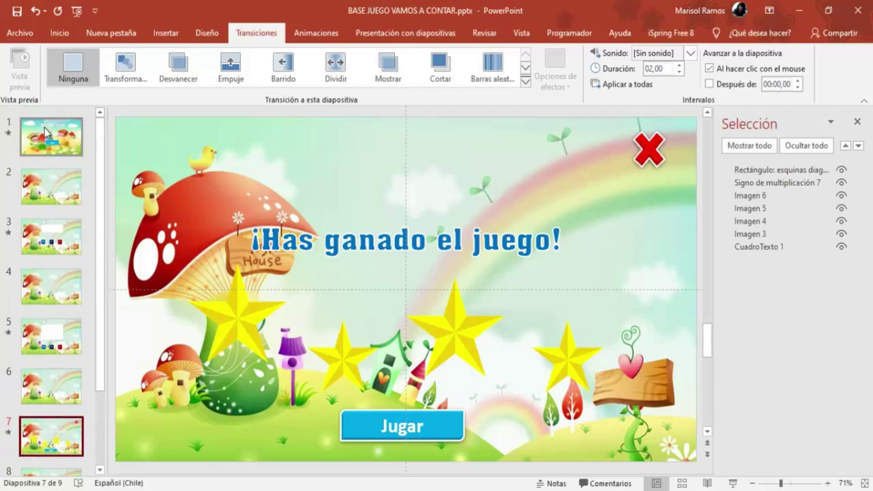
click(46, 130)
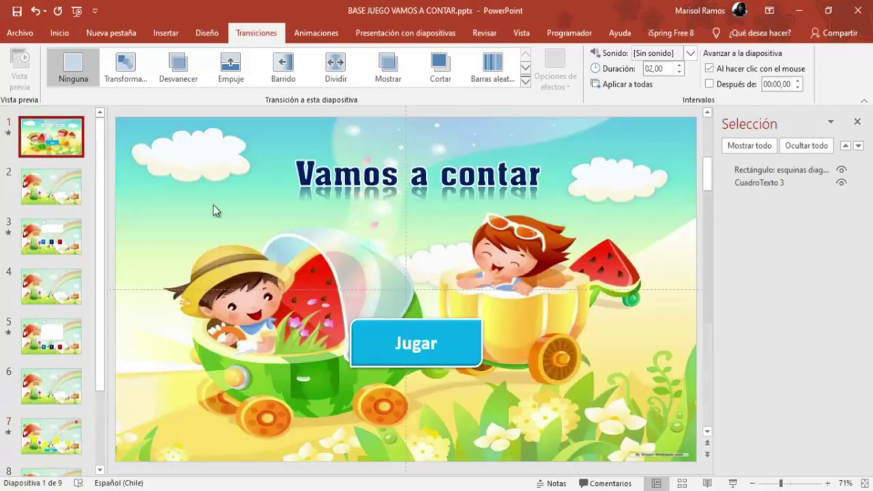
Play the show from slide 1, answer both counting questions to win, then exit with Esc.
click(733, 483)
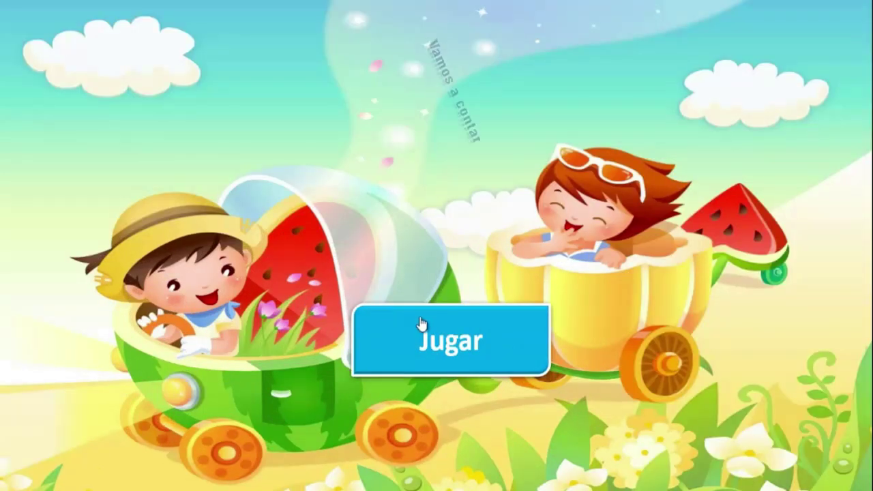
click(491, 347)
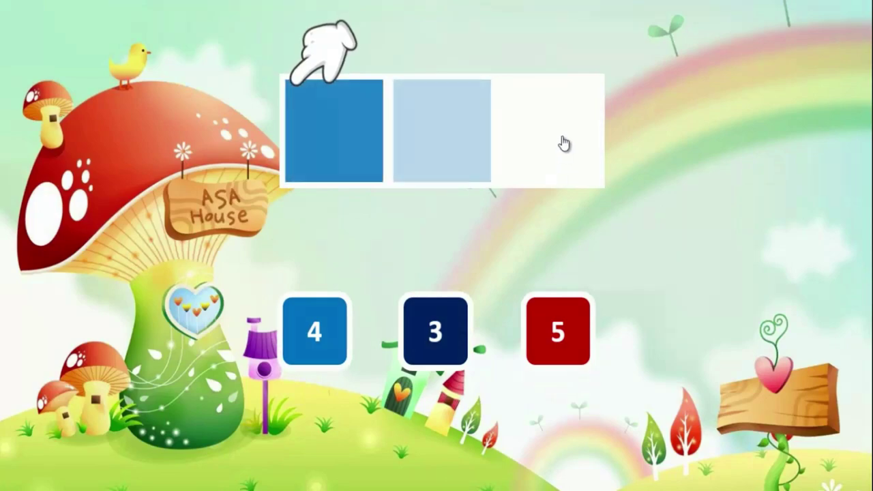
click(432, 339)
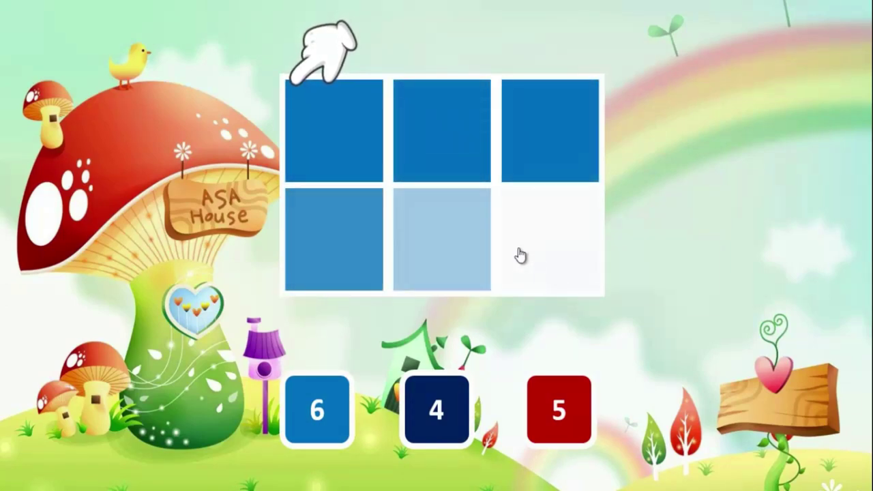
click(321, 407)
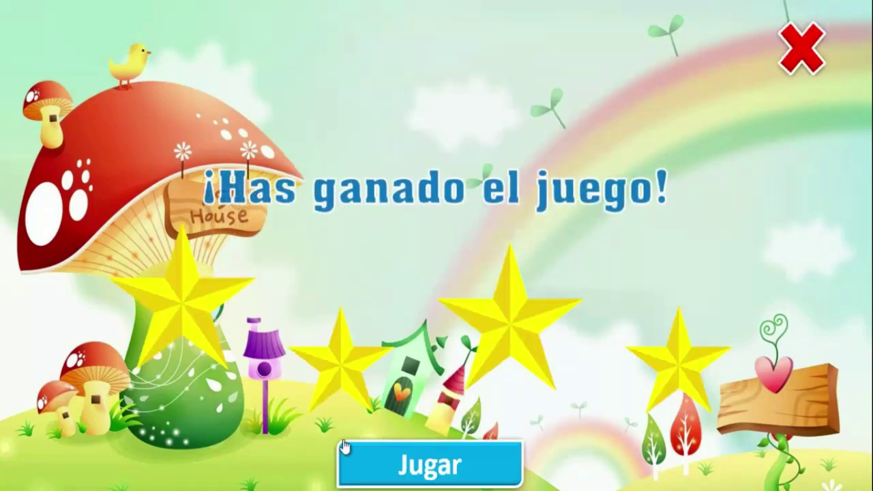
click(380, 453)
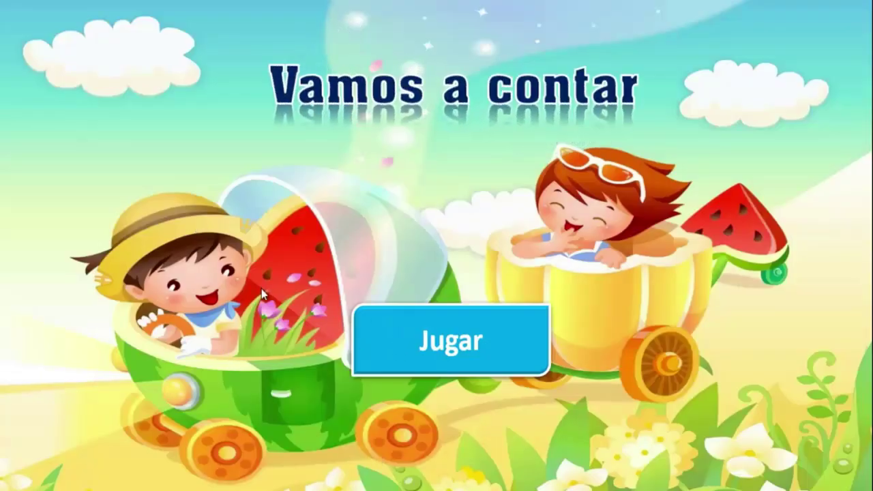
key(Escape)
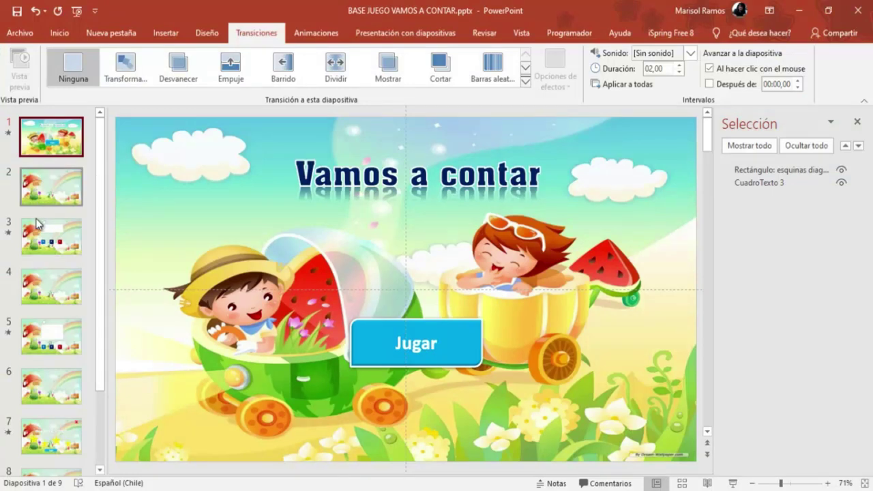
Give slide 3's blue 4 tile an Acción hyperlink to Diapositiva 8.
click(38, 225)
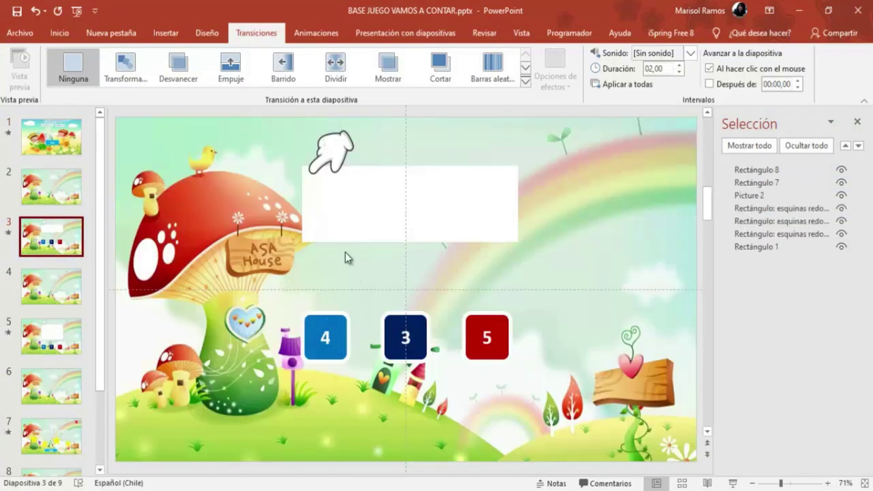
click(340, 316)
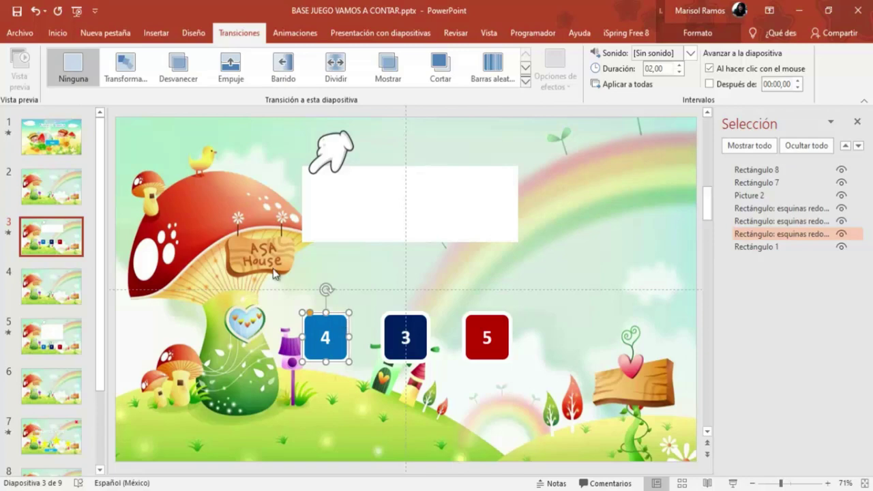
click(158, 30)
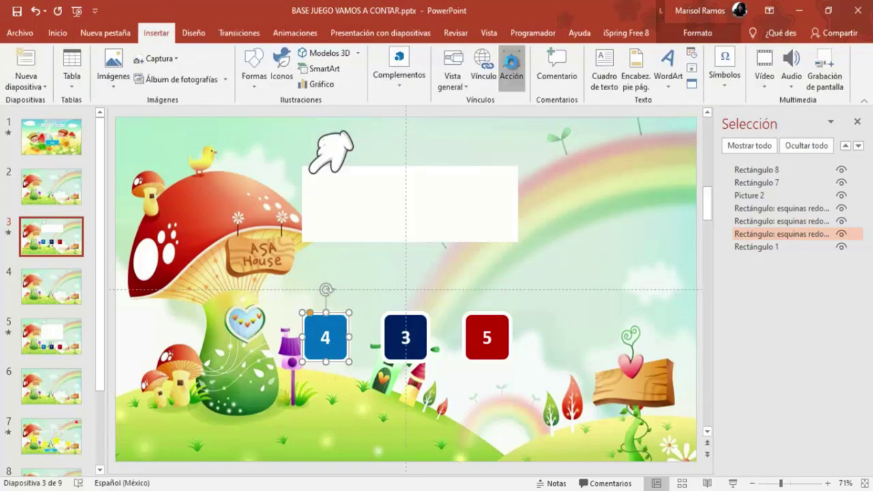
click(515, 80)
click(347, 195)
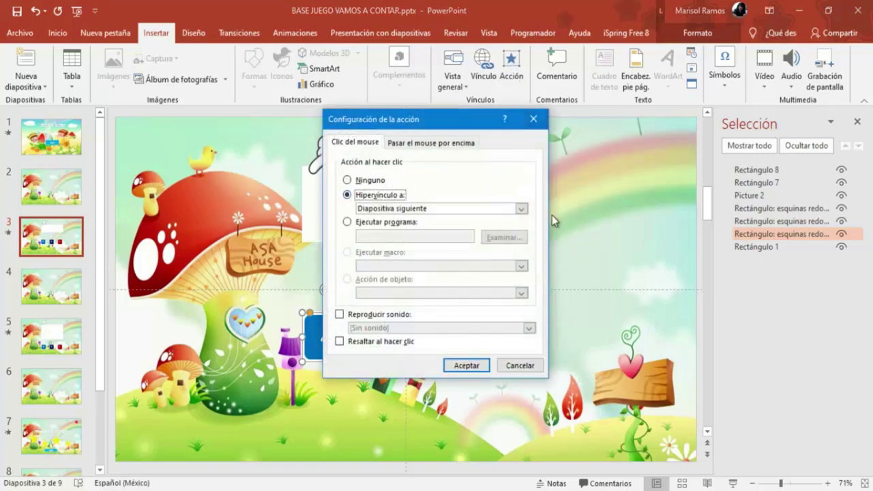
click(523, 209)
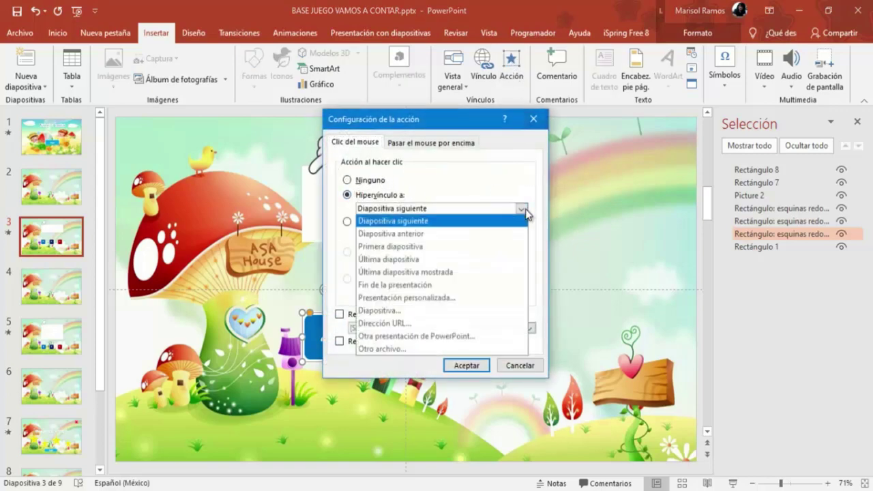
click(381, 314)
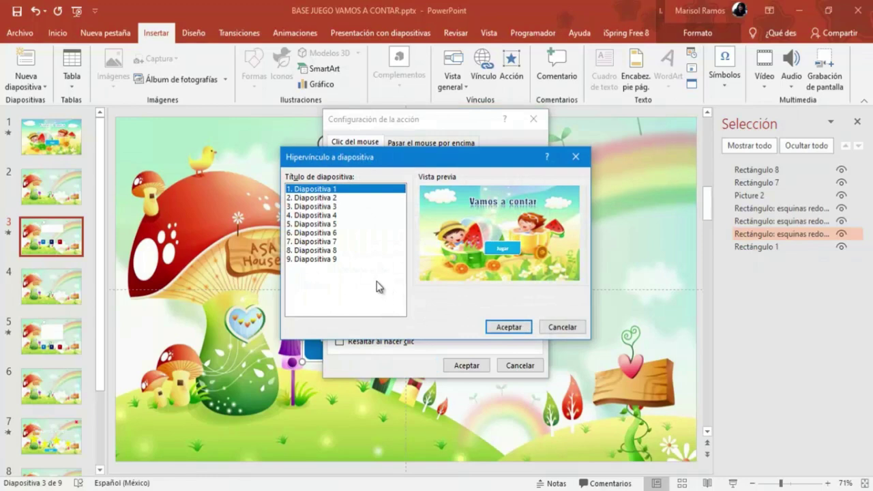
click(326, 250)
click(324, 260)
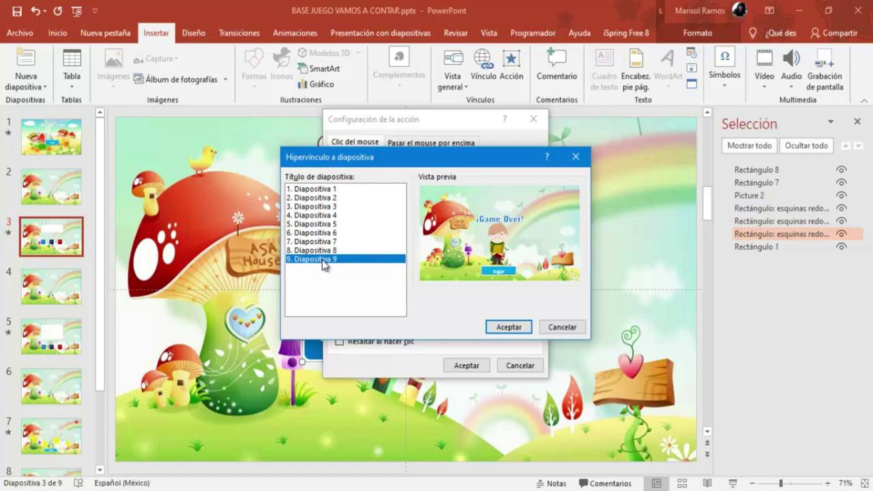
click(315, 251)
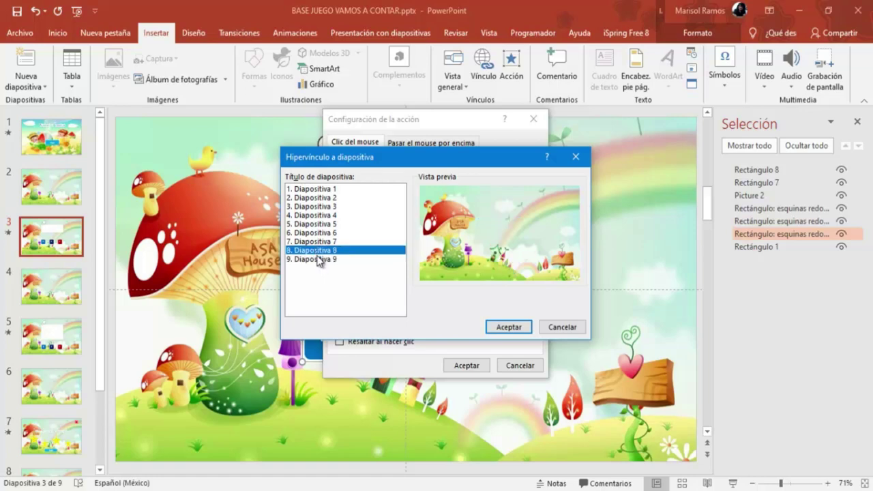
click(510, 326)
click(465, 369)
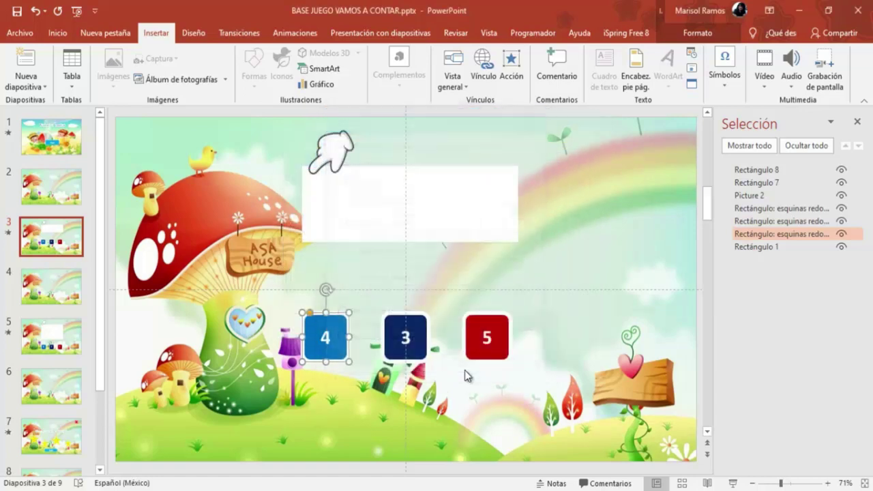
scroll(74, 311, down, 2)
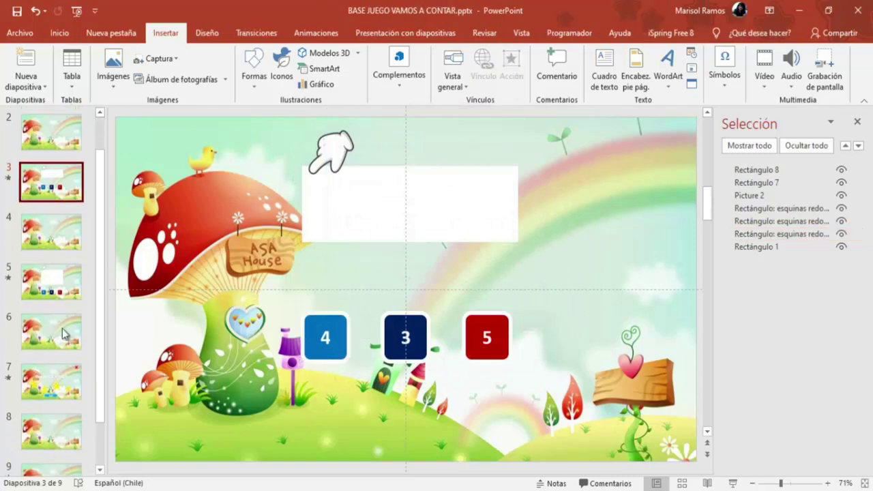
Make slide 8 advance after 00:00,00 instead of on mouse click, then return to slide 3.
click(40, 409)
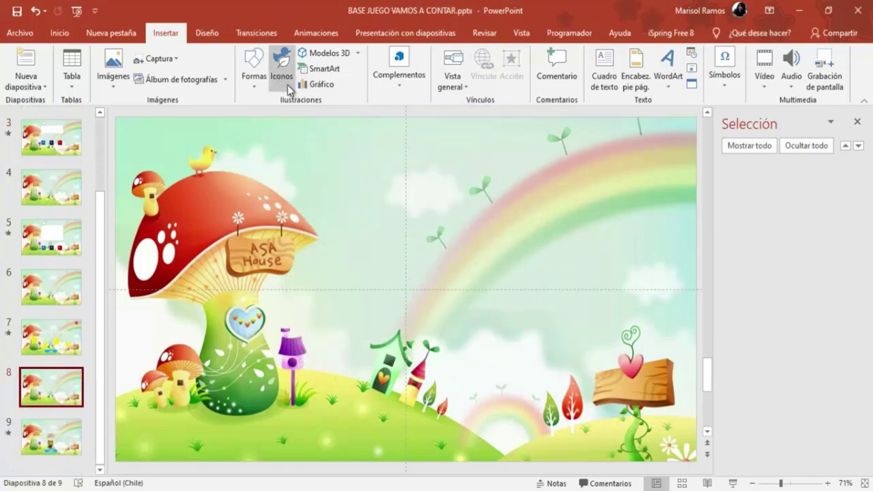
click(261, 37)
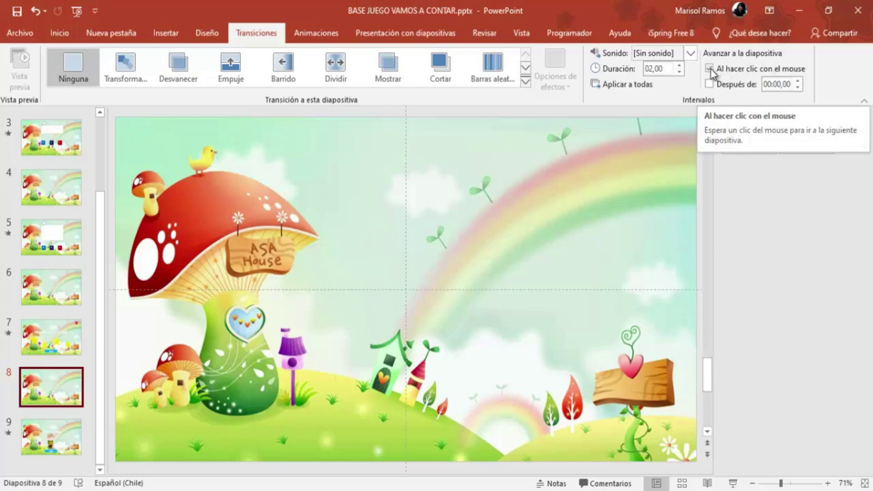
click(711, 70)
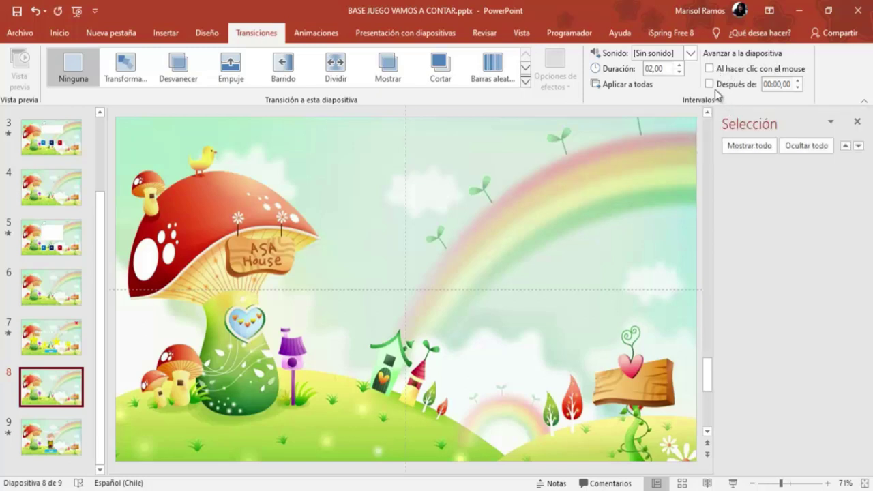
click(710, 84)
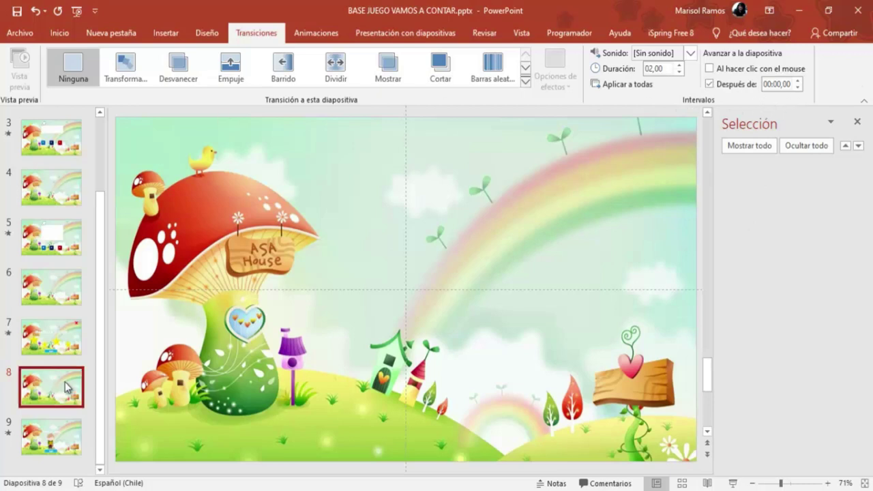
scroll(34, 252, up, 2)
click(38, 198)
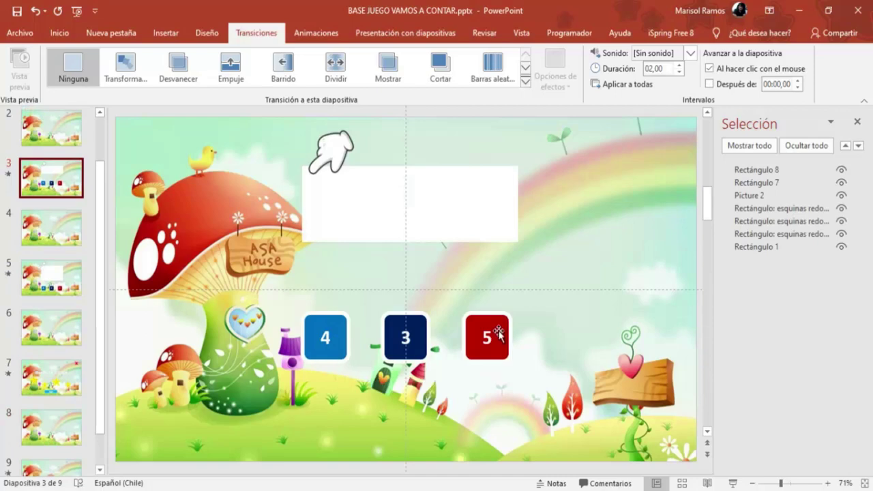
Give slide 3's red 5 button a hyperlink to Diapositiva 8, then move to slide 5.
click(500, 332)
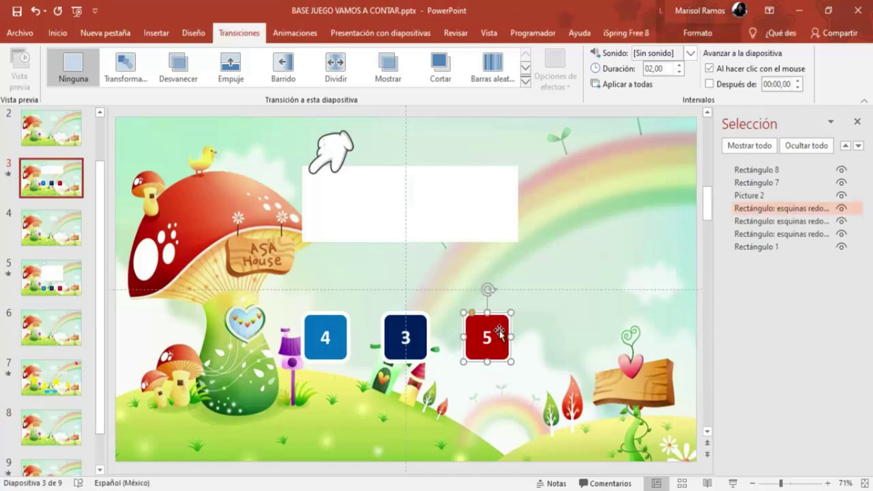
click(157, 34)
click(510, 72)
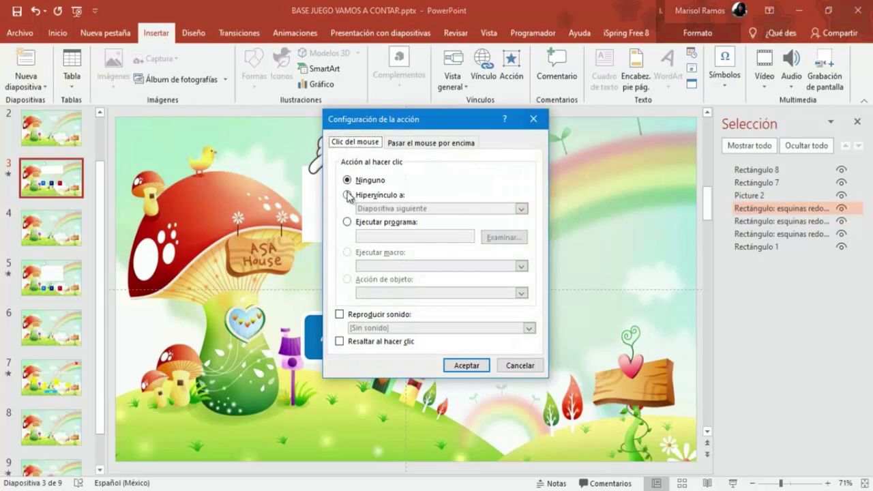
click(348, 196)
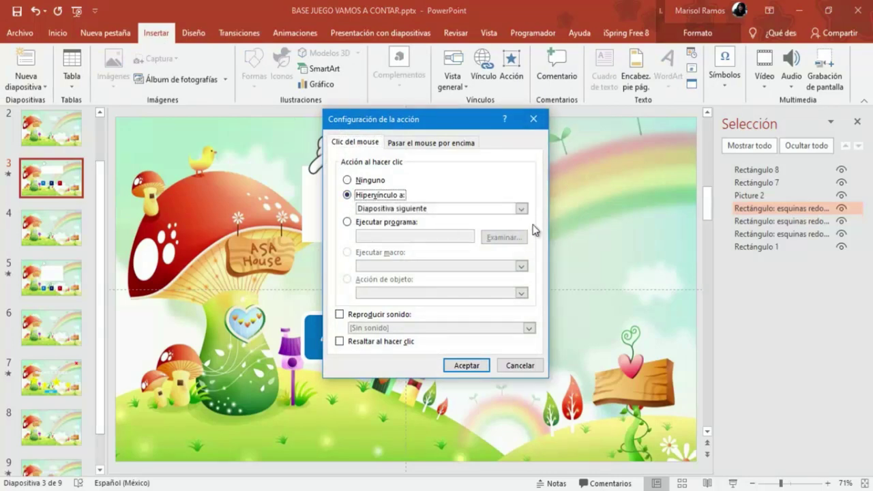
click(521, 209)
click(371, 313)
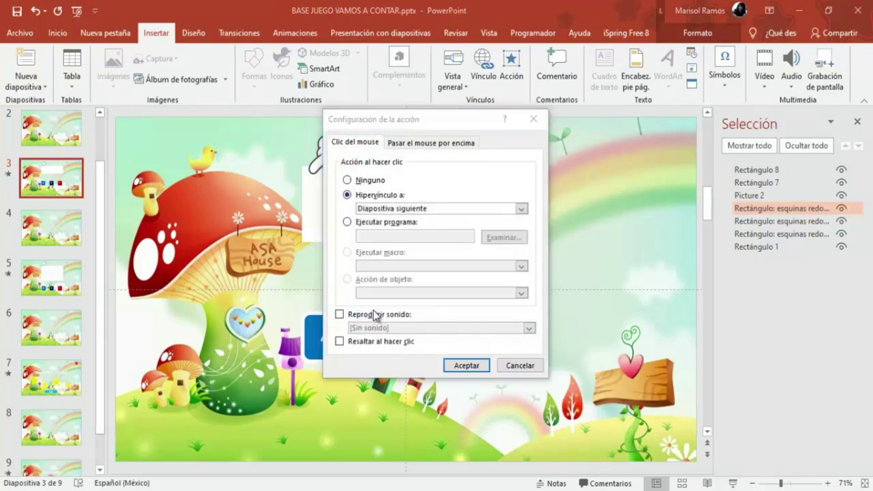
click(326, 251)
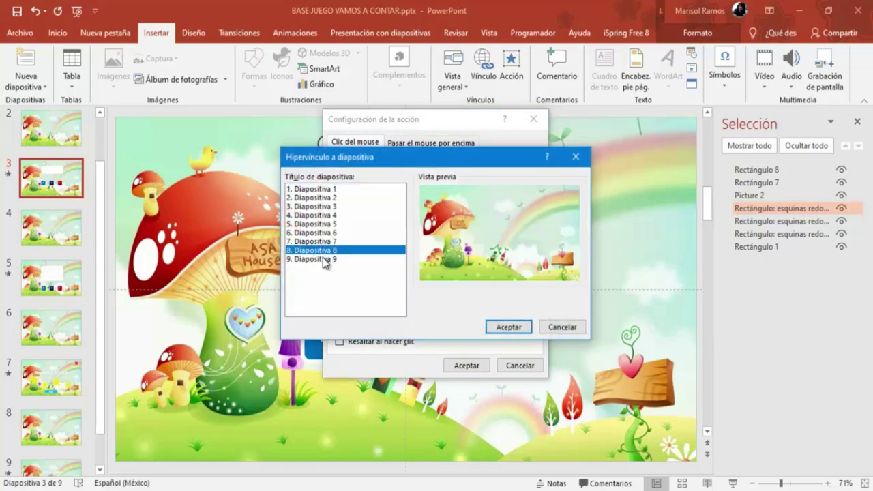
click(325, 262)
click(320, 251)
click(509, 327)
click(464, 364)
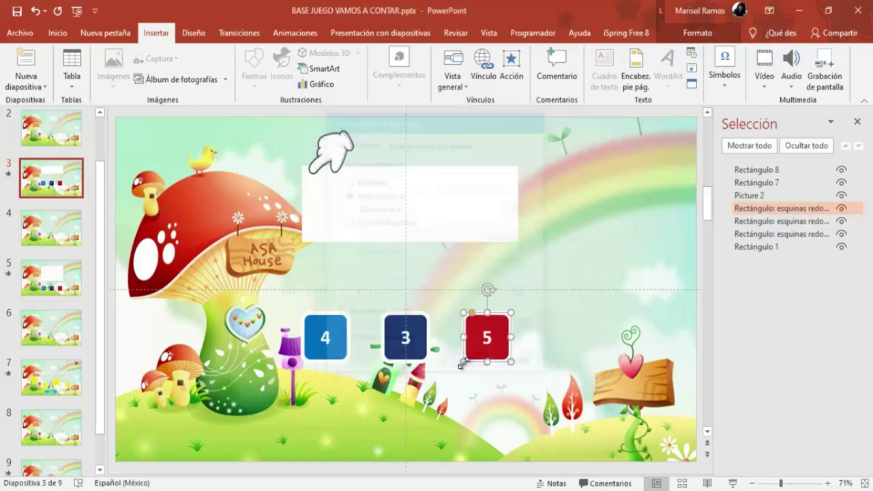
scroll(54, 274, down, 2)
click(55, 239)
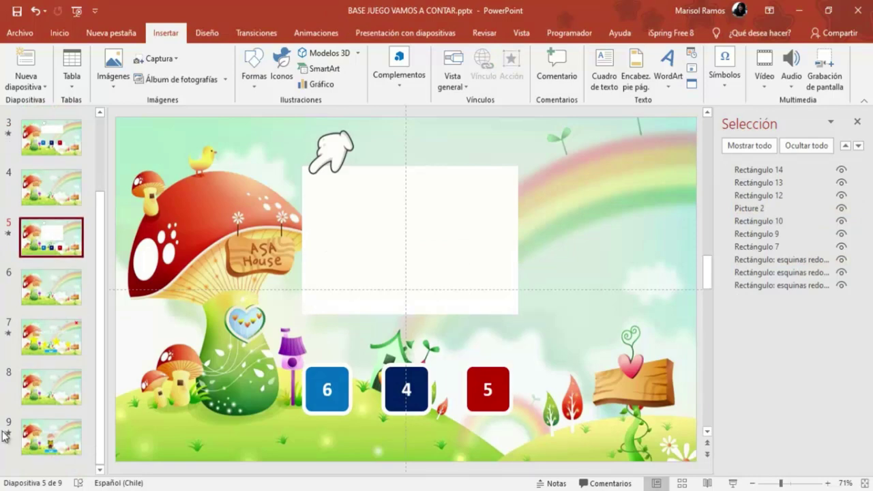
Link slide 5's dark blue 4 button to Diapositiva 8, then select the red 5 button's action settings.
click(428, 378)
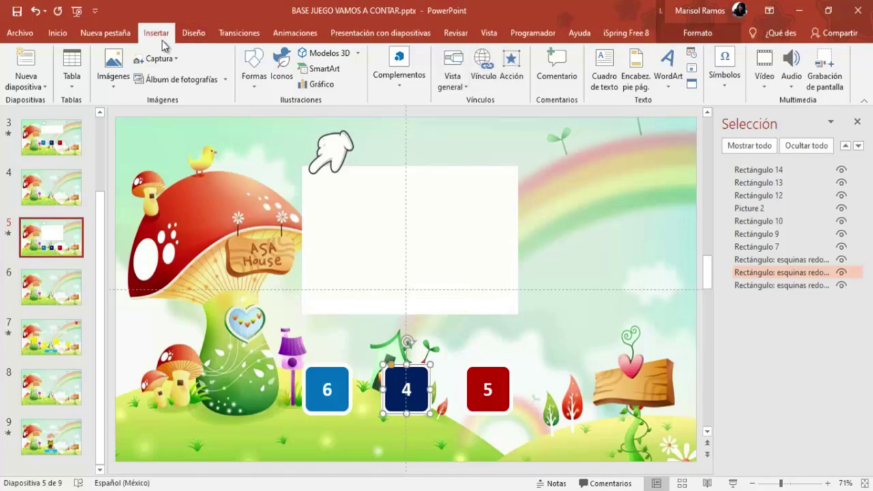
click(513, 68)
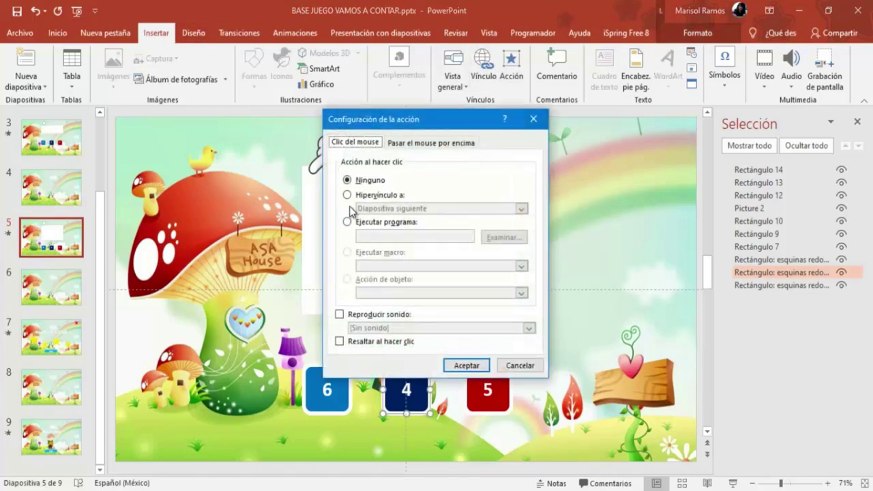
click(352, 196)
click(521, 208)
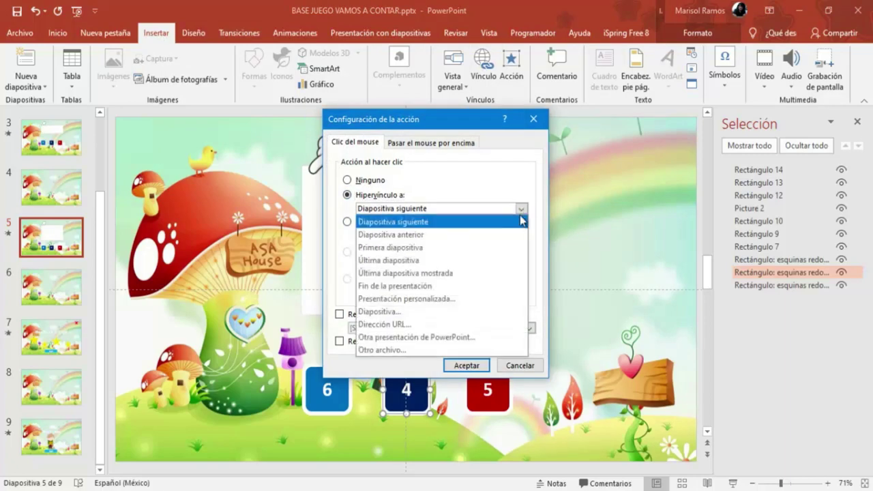
click(379, 313)
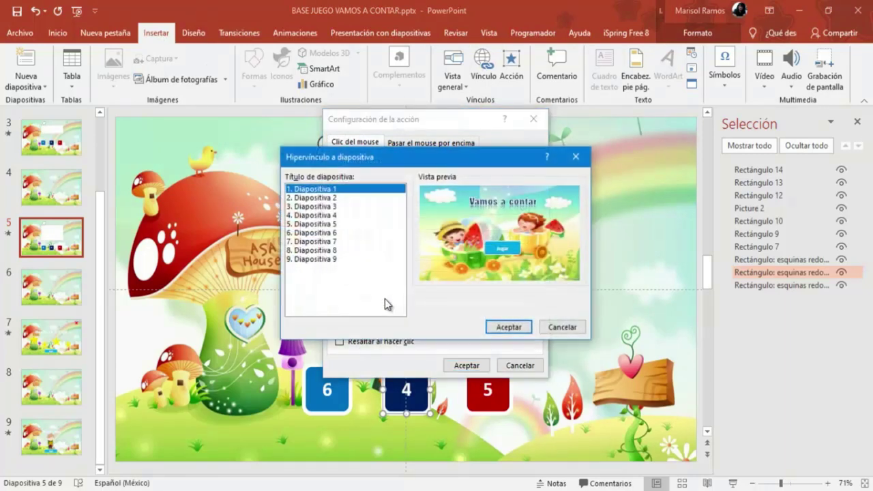
click(333, 250)
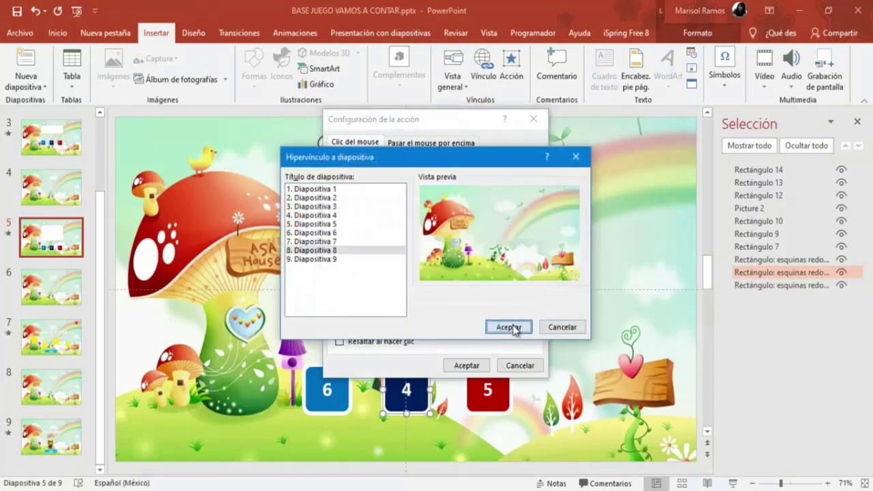
click(509, 327)
click(467, 365)
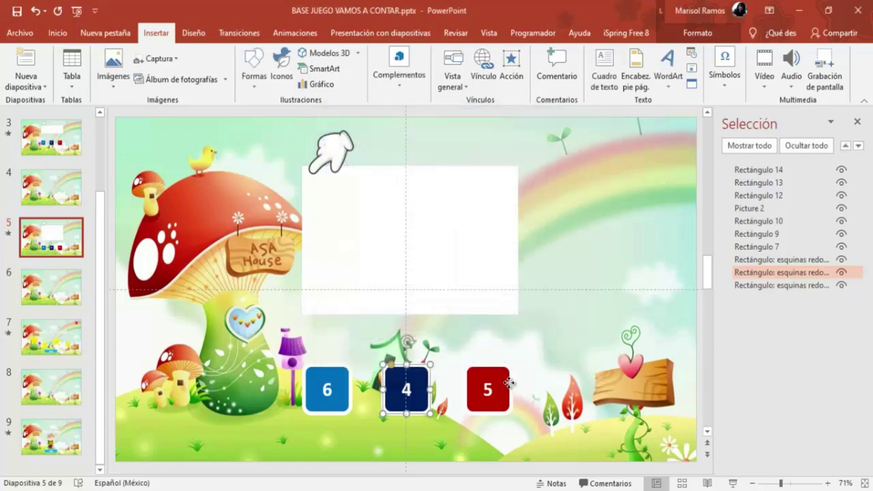
click(506, 390)
click(511, 68)
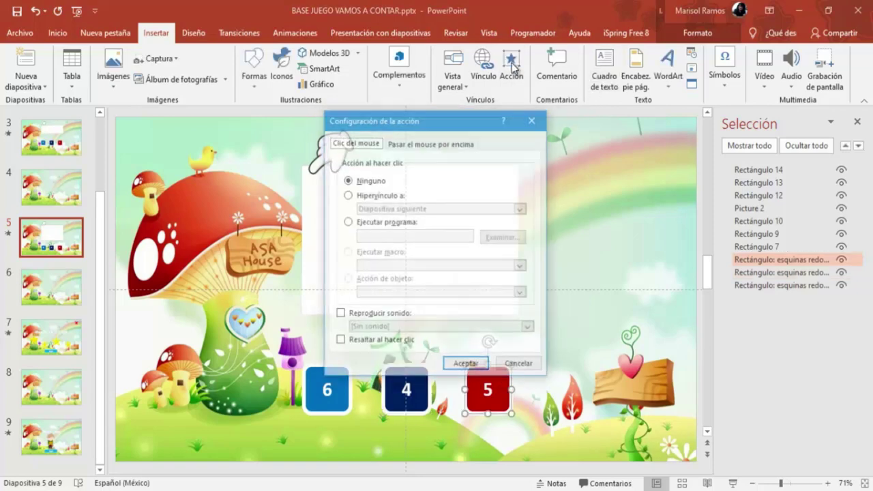
Set the red 5 button's click action to hyperlink to Diapositiva 8.
click(349, 195)
click(521, 209)
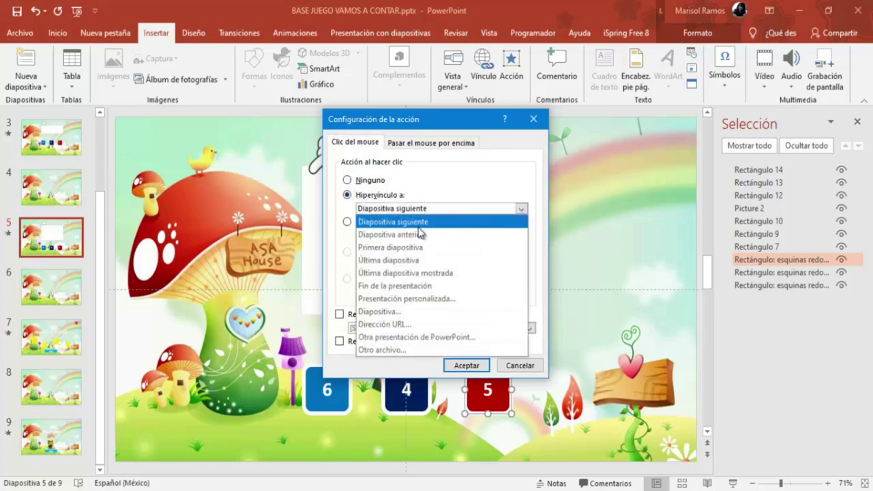
click(371, 312)
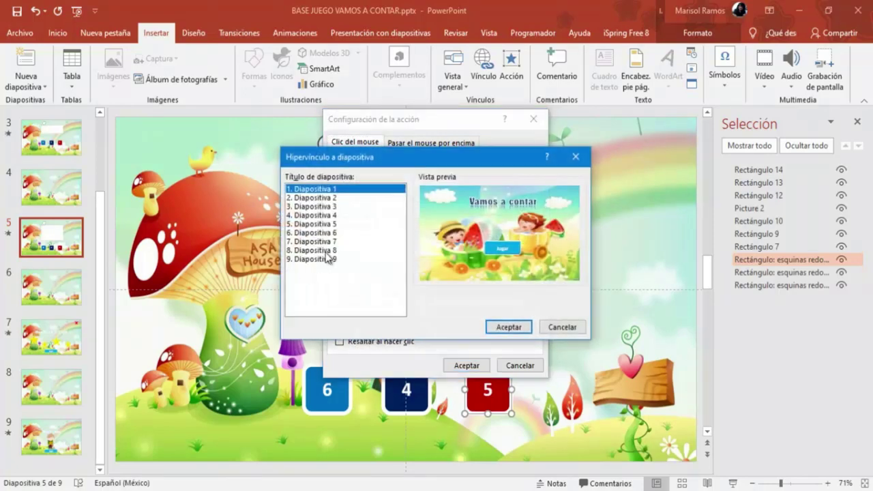
click(329, 250)
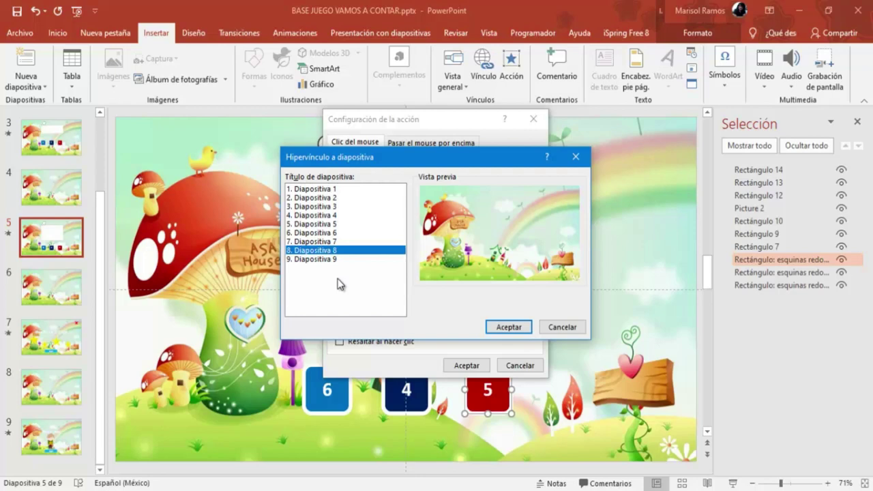
click(508, 327)
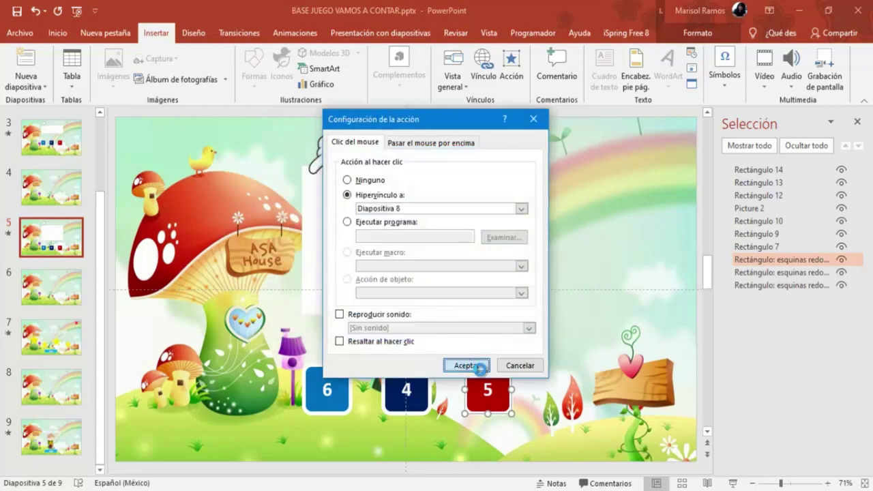
click(471, 364)
Return to slide 3 and select the small white box under the pointing hand.
click(89, 292)
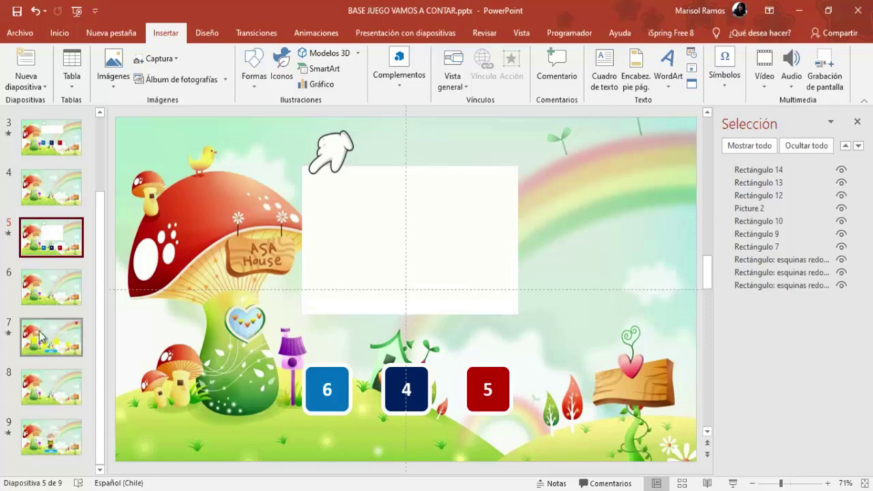
scroll(40, 315, up, 1)
scroll(40, 318, up, 1)
click(51, 218)
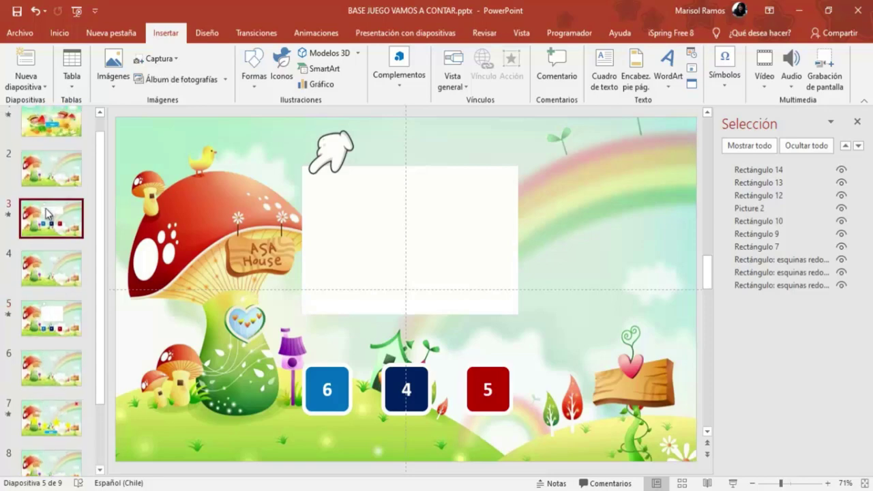
click(337, 194)
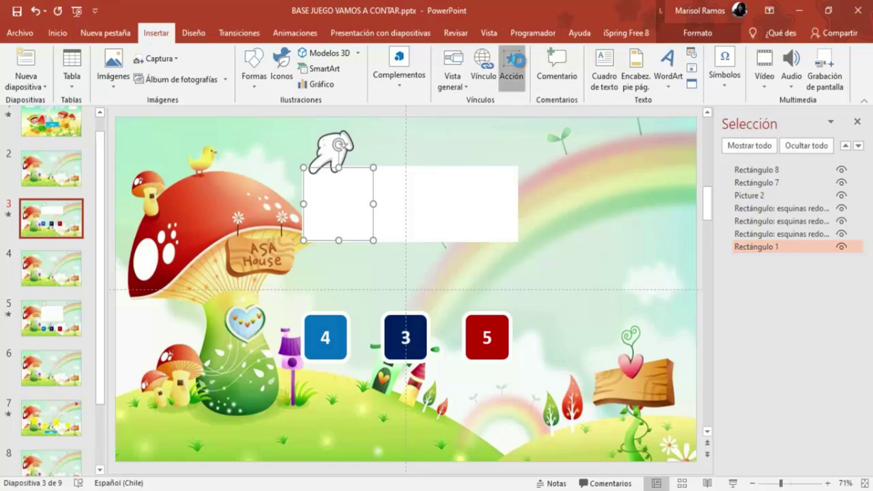
Give the left and middle white boxes on slide 3 the Campana click sound.
click(512, 69)
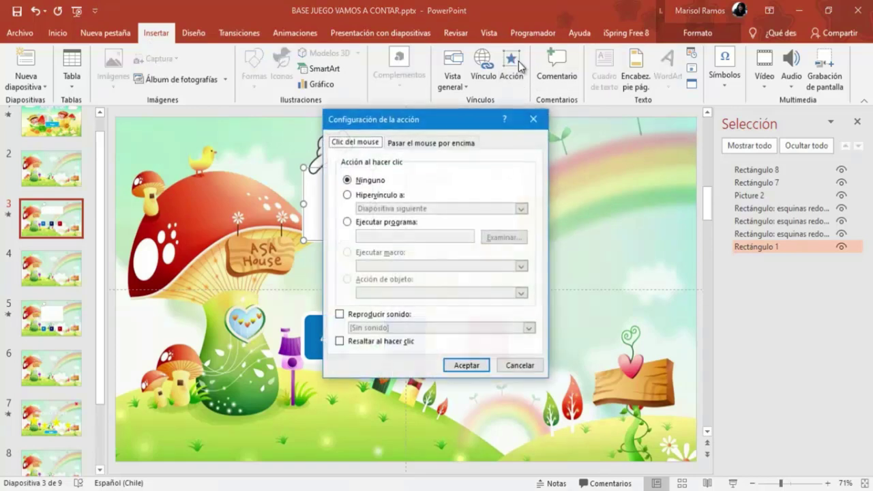
click(341, 315)
click(530, 329)
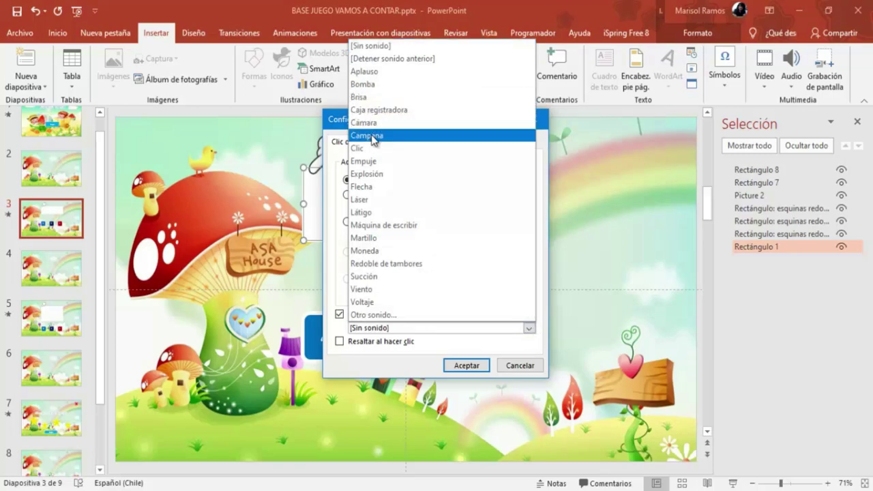
click(372, 136)
click(470, 366)
click(409, 210)
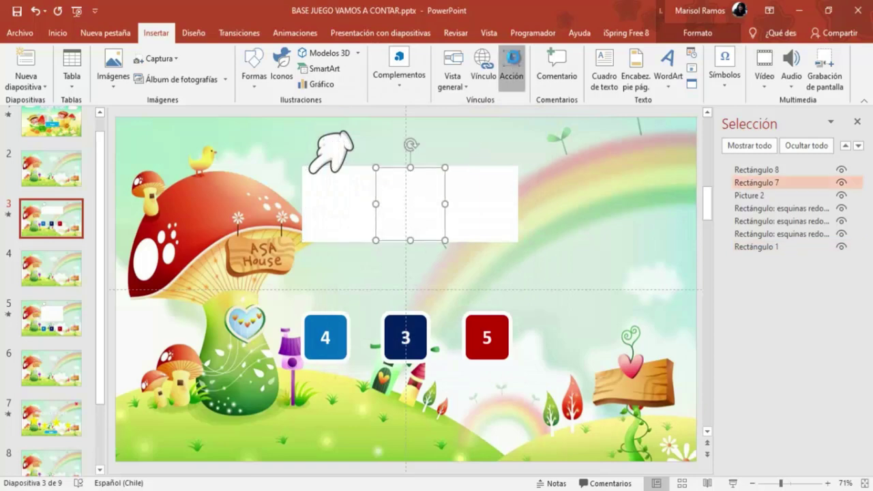
click(512, 65)
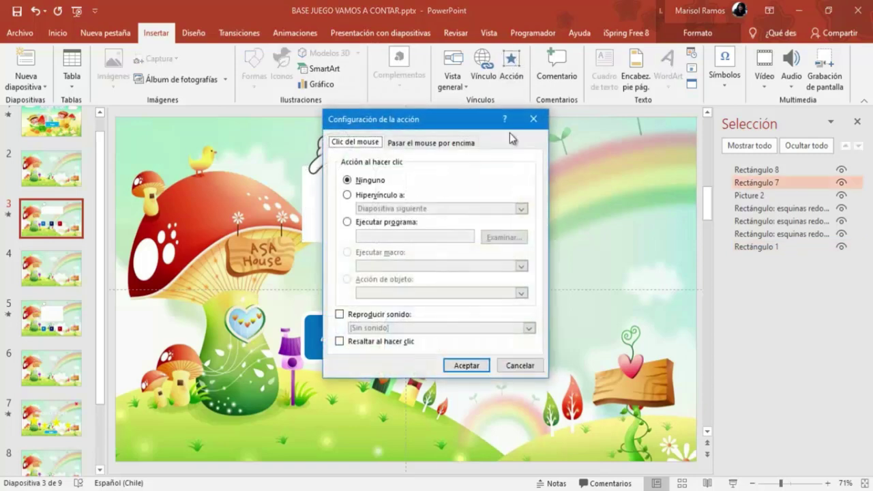
click(340, 315)
click(530, 328)
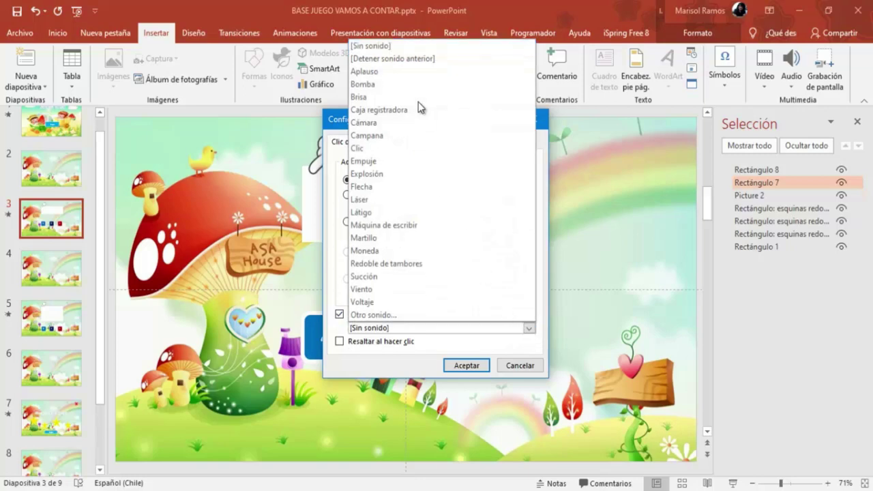
click(379, 135)
click(467, 366)
Give the right white box the Campana click sound, then move to slide 5.
click(503, 203)
click(511, 68)
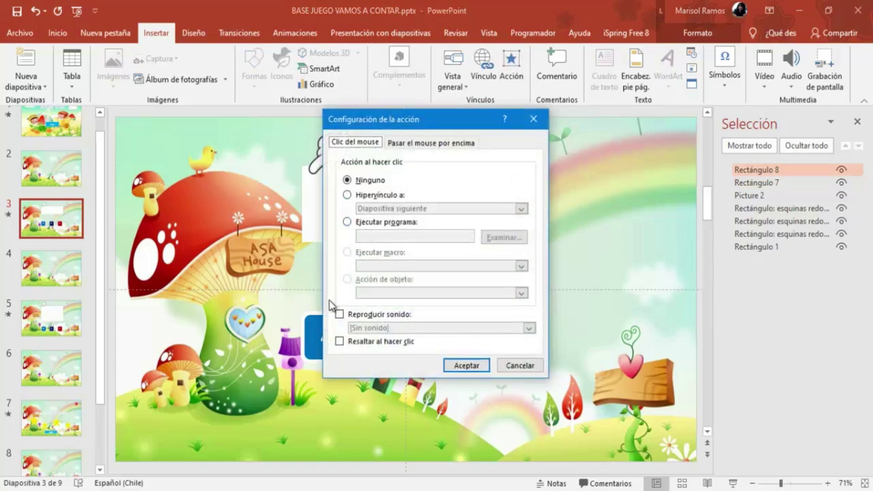
click(339, 315)
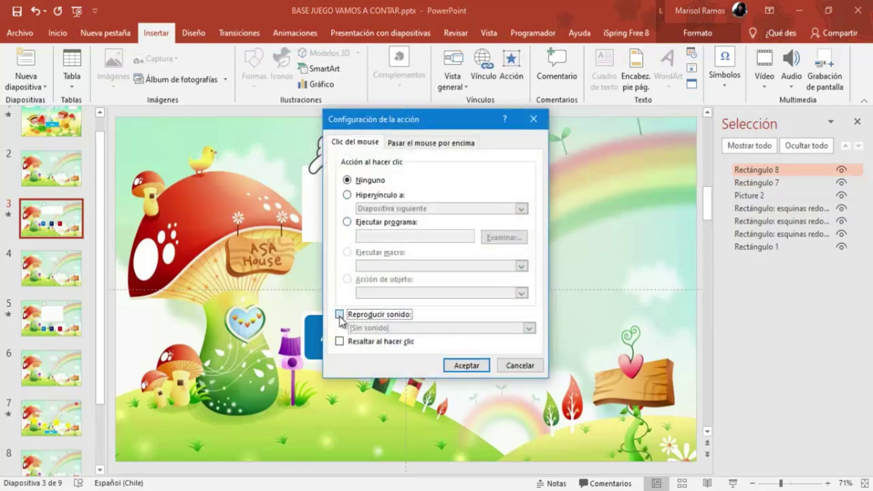
click(530, 329)
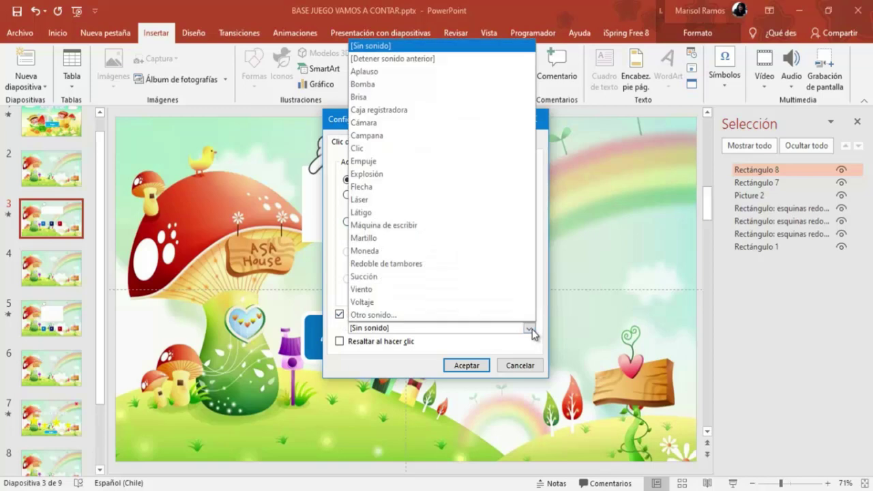
click(379, 136)
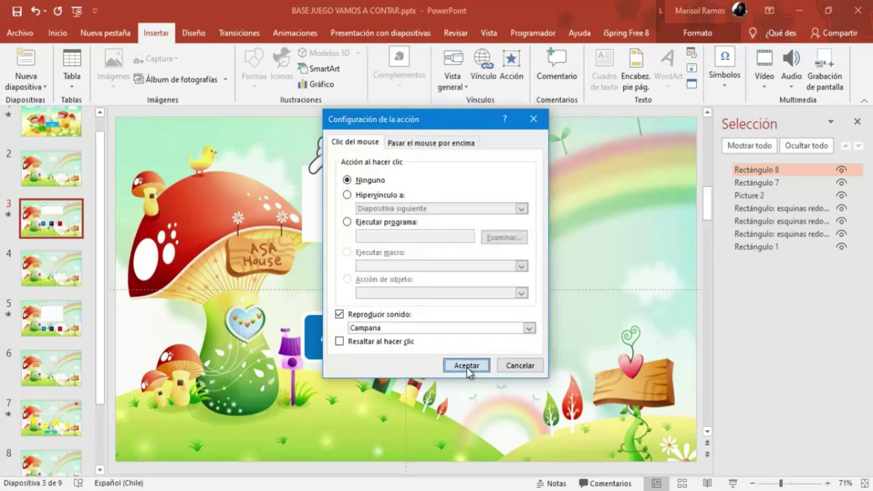
click(468, 370)
scroll(41, 305, down, 1)
click(41, 305)
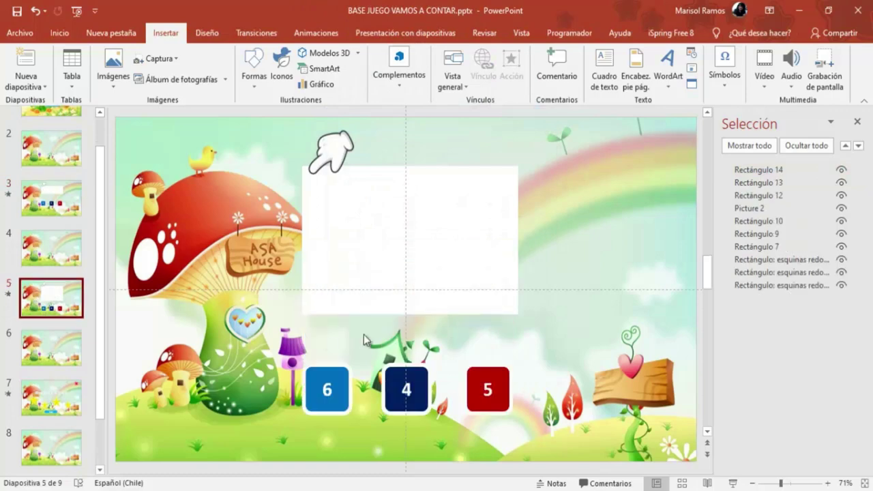
Make the upper-left white box on slide 5 play the Campana sound when clicked.
click(328, 204)
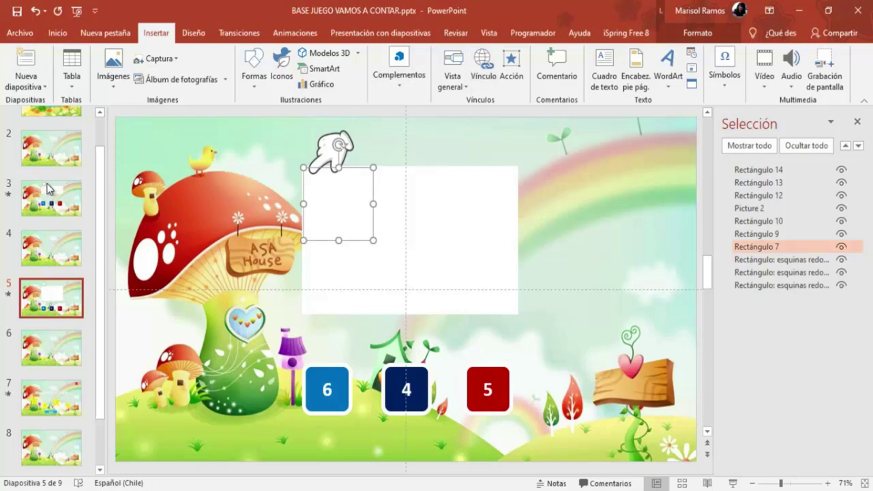
click(513, 63)
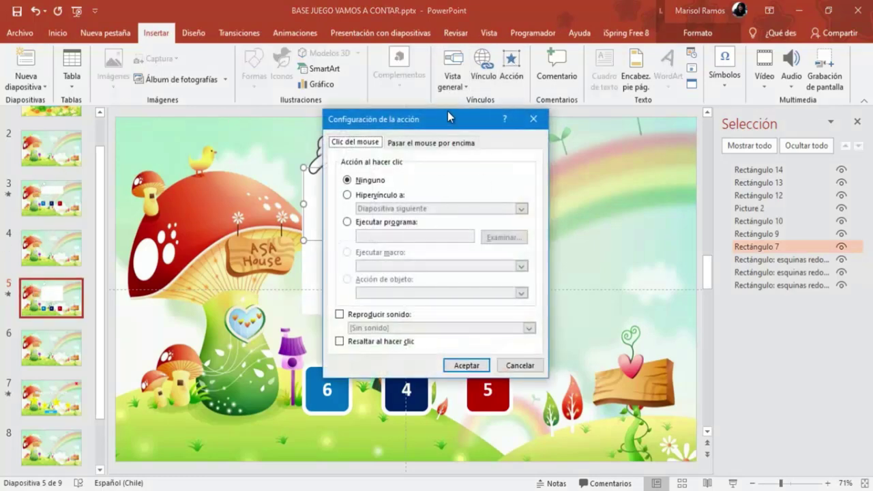
drag(448, 113, 468, 49)
click(359, 250)
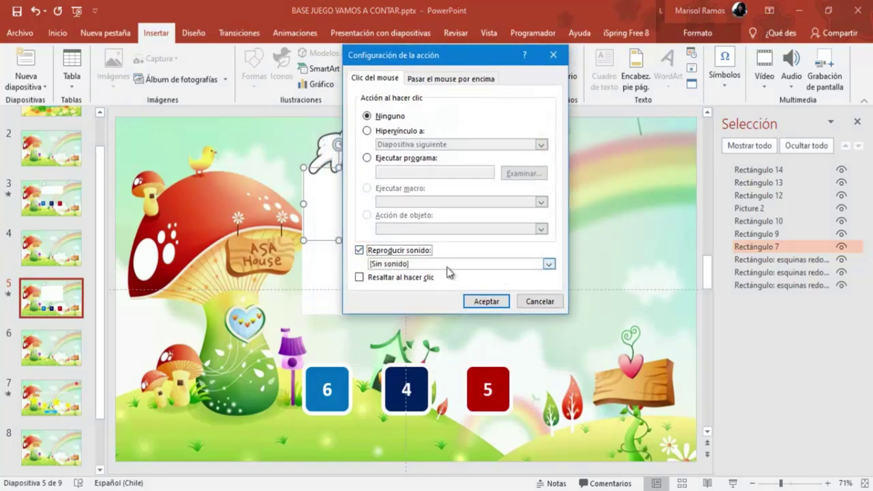
click(549, 265)
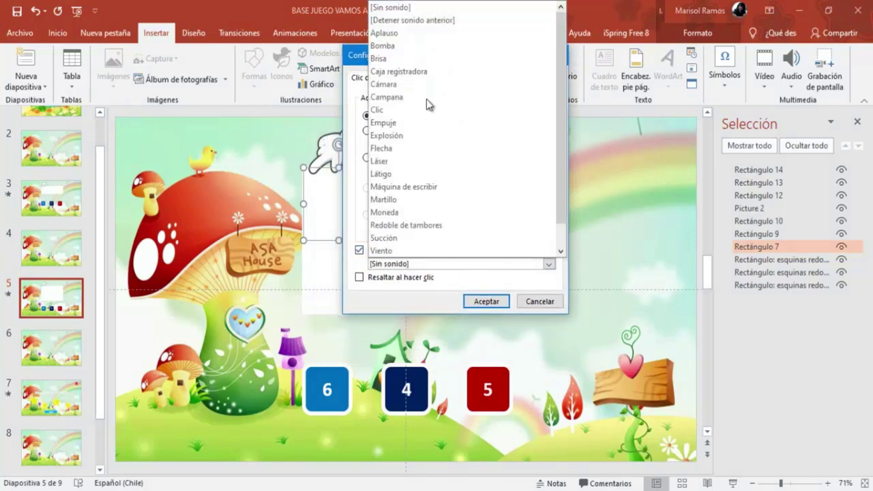
click(388, 97)
click(484, 301)
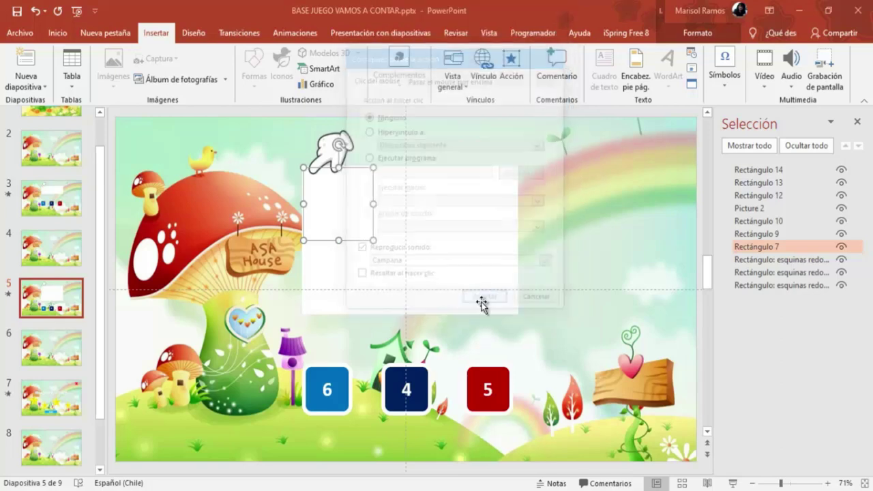
Give the middle and right upper white boxes the Campana click sound too.
click(410, 203)
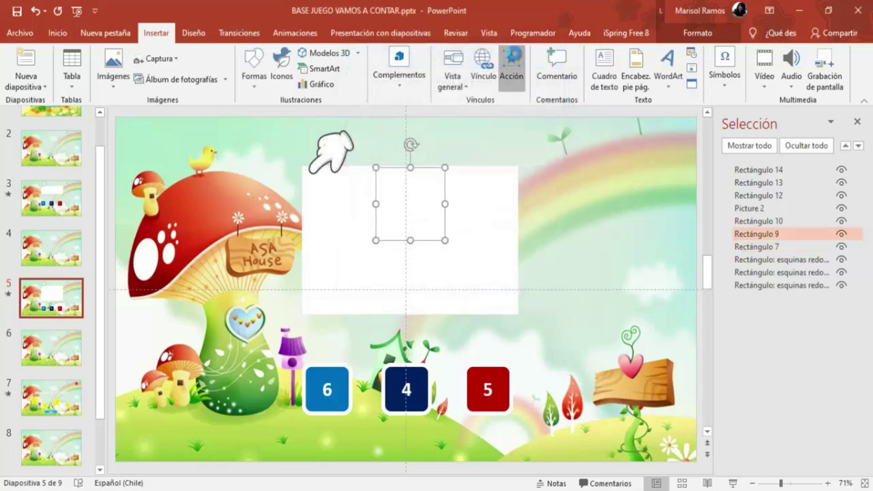
click(511, 68)
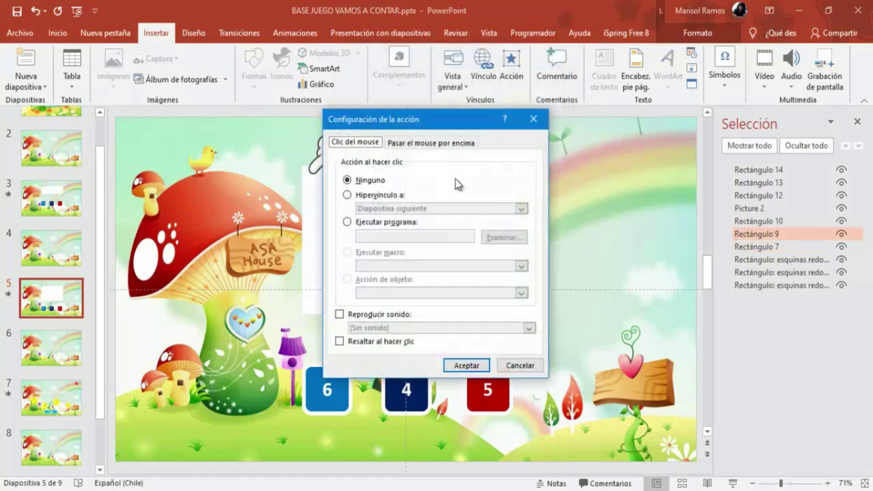
click(341, 314)
click(529, 328)
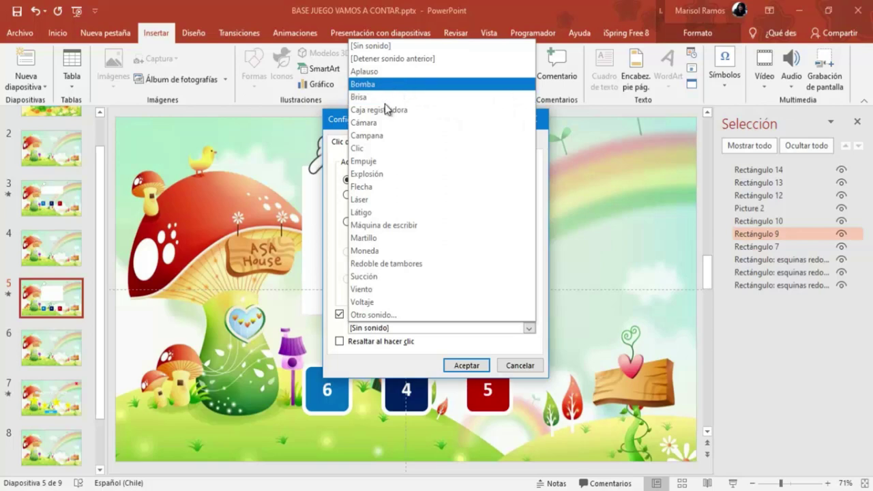
click(380, 135)
click(466, 360)
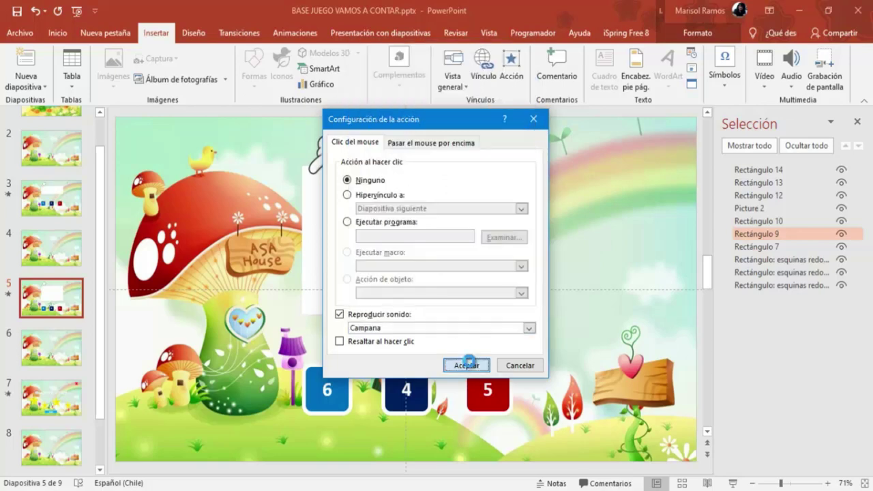
click(486, 220)
click(512, 63)
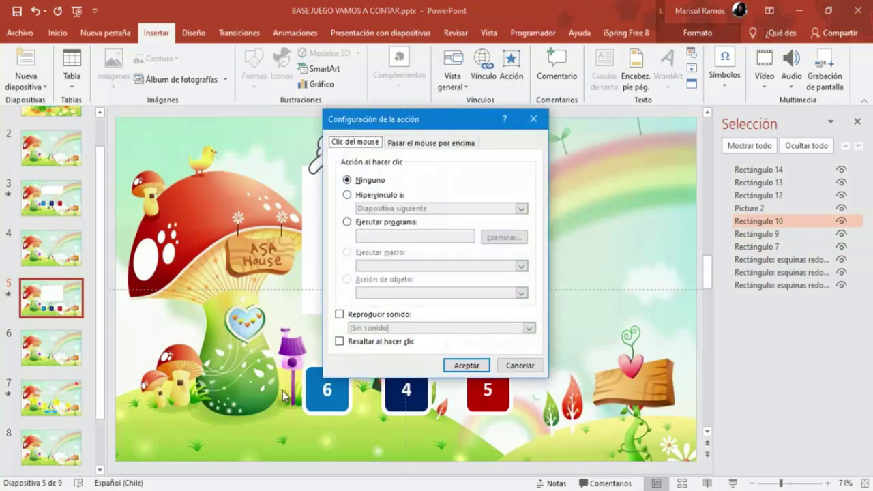
click(341, 314)
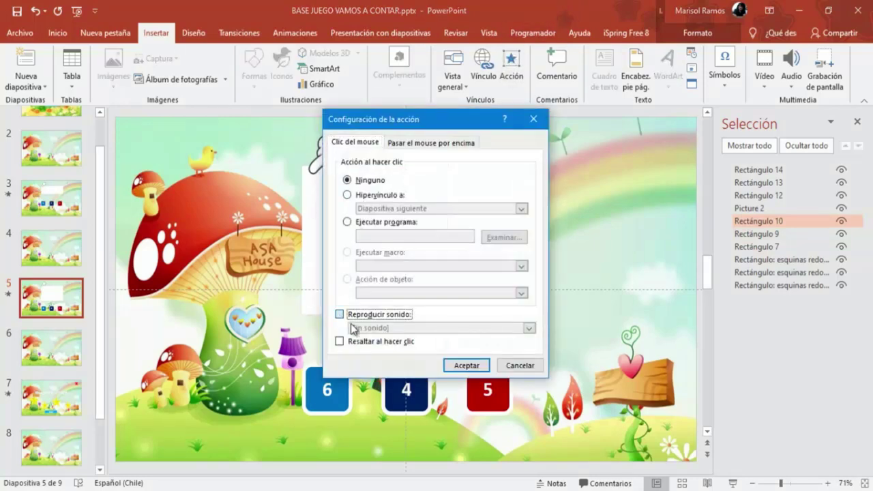
click(529, 330)
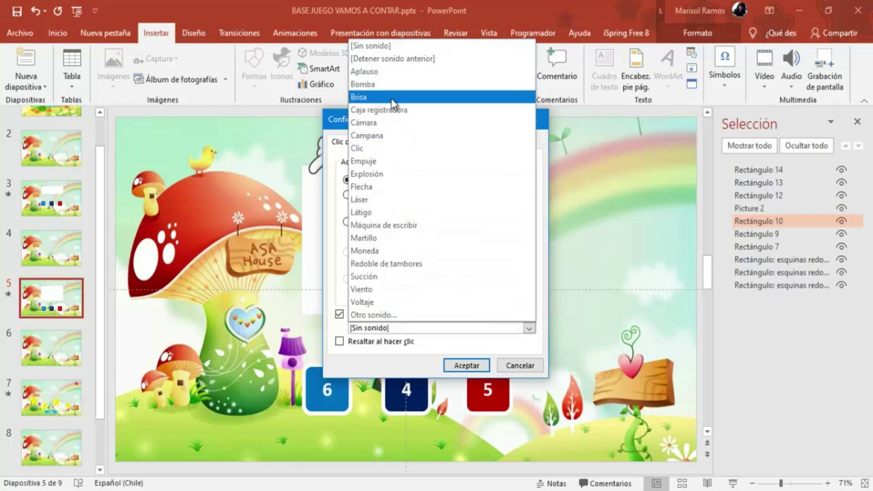
click(368, 136)
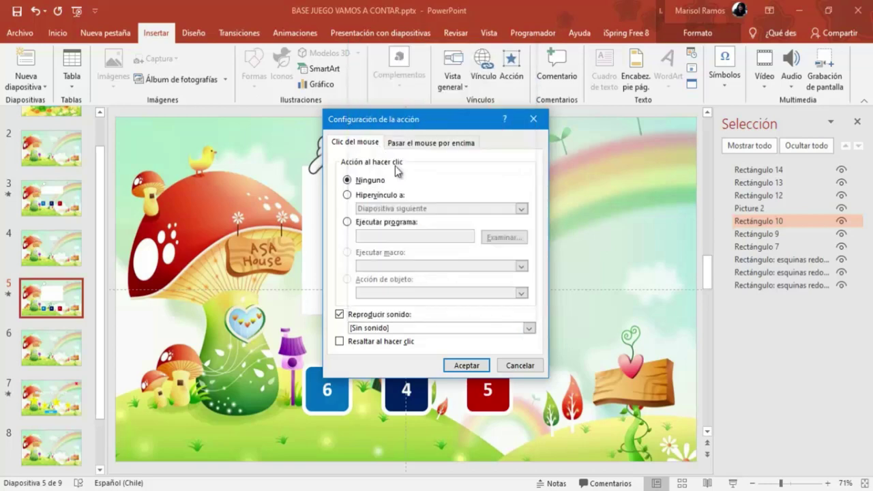
click(466, 366)
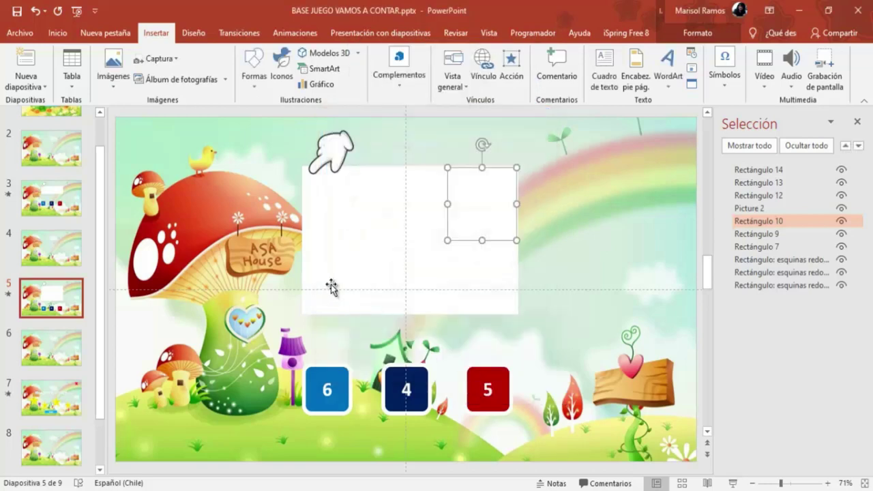
Select the three lower white boxes together.
click(332, 280)
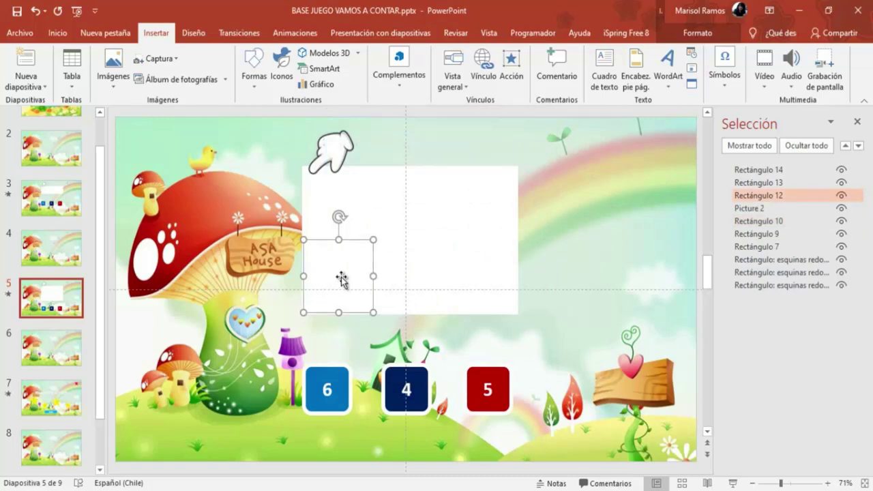
shift+click(412, 281)
shift+click(459, 282)
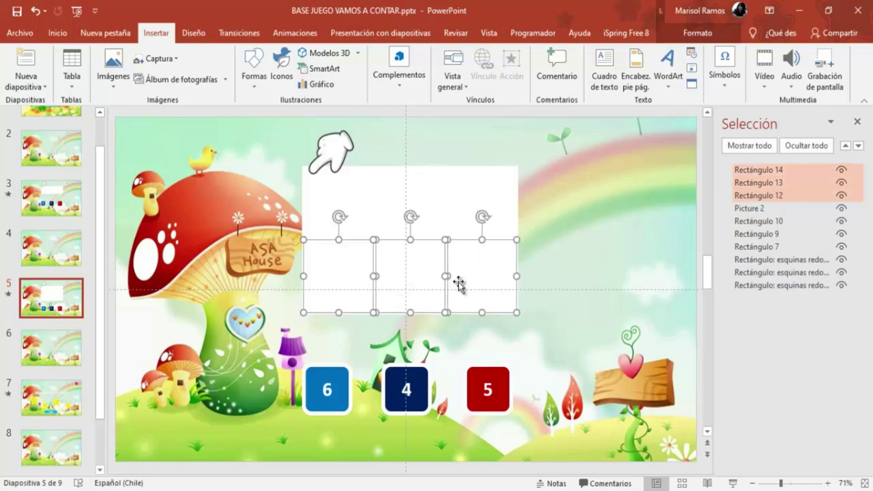
Delete the three lower boxes and copy-paste the three Campana-sound upper boxes.
key(Delete)
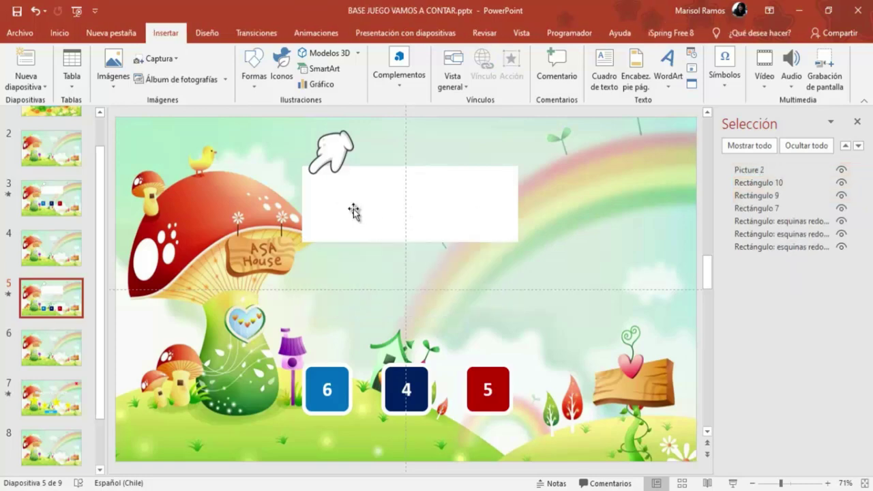
drag(286, 172, 559, 272)
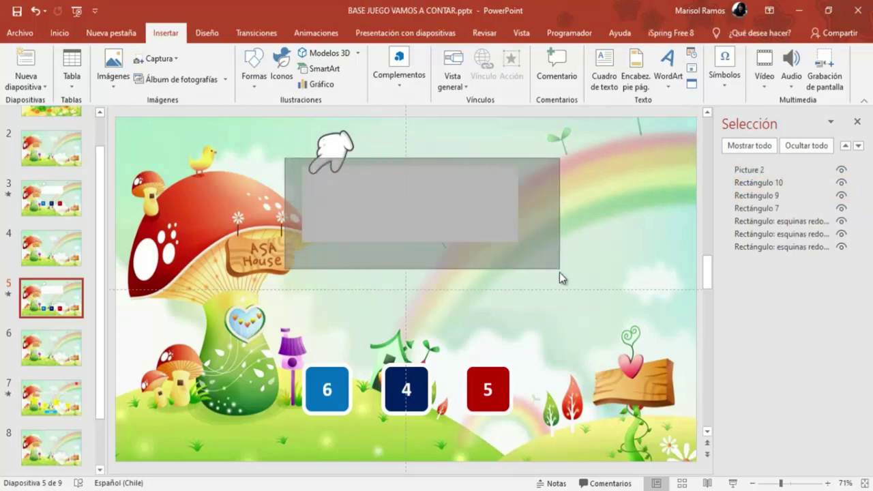
right_click(491, 215)
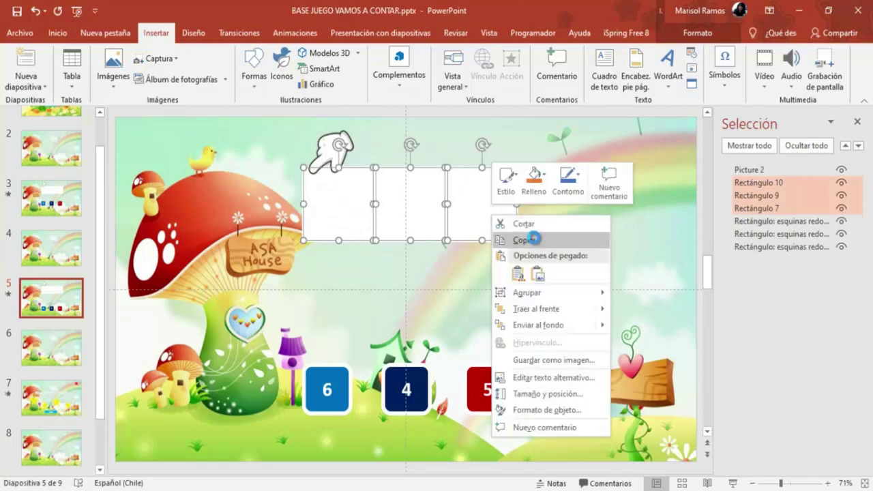
click(522, 237)
right_click(549, 214)
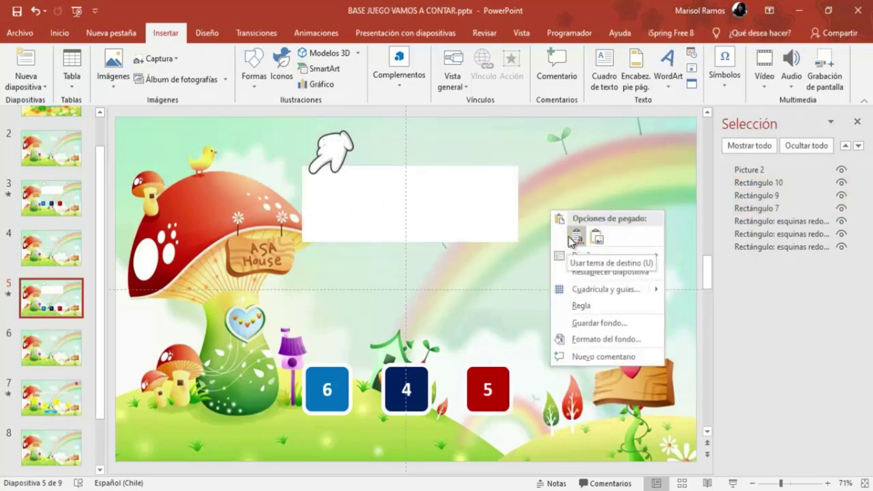
click(573, 237)
Move the pasted boxes down into the lower row, then run the show from slide 5.
drag(418, 213, 408, 280)
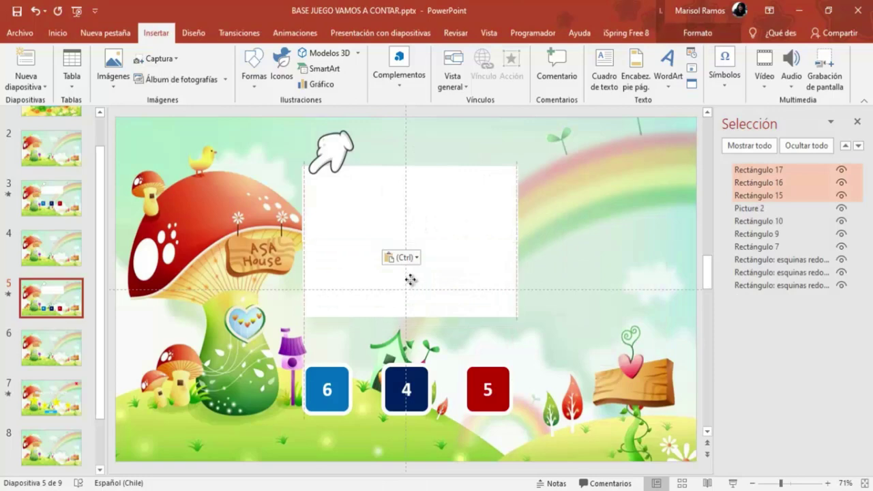
drag(409, 280, 411, 278)
drag(409, 279, 410, 279)
click(598, 279)
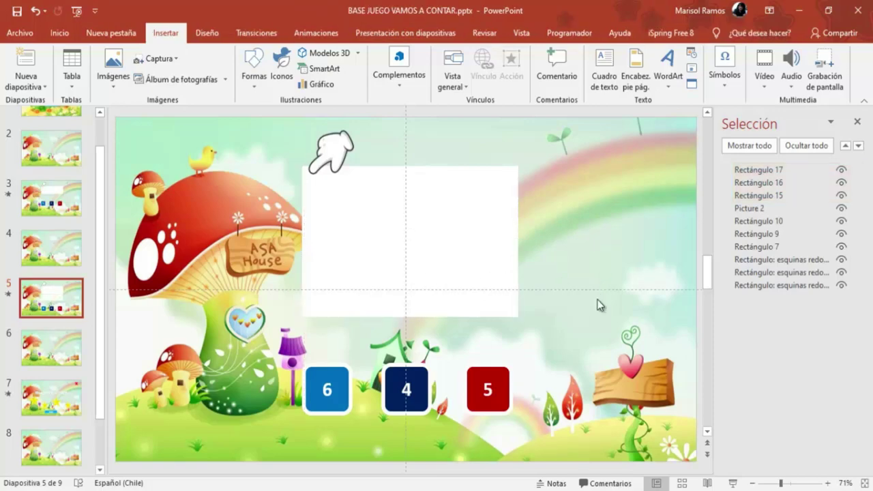
click(733, 483)
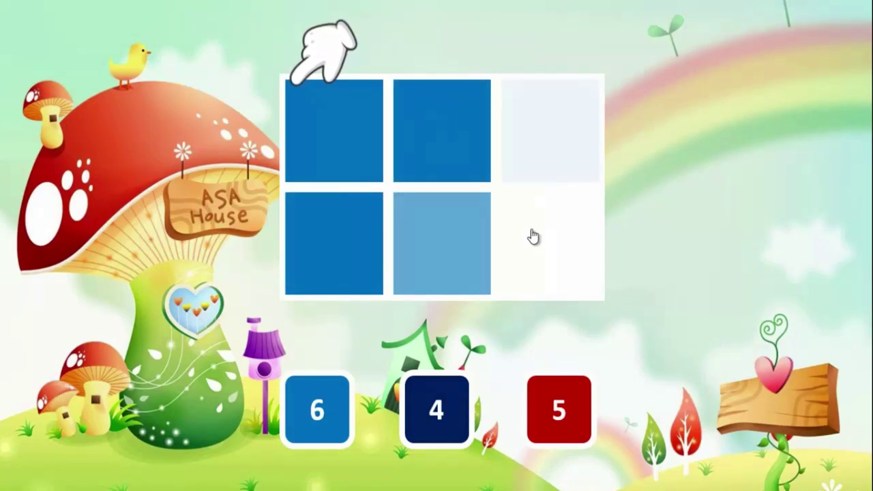
Pick the wrong answer 4 to reach ¡Game Over!, then exit to slide 9.
click(416, 405)
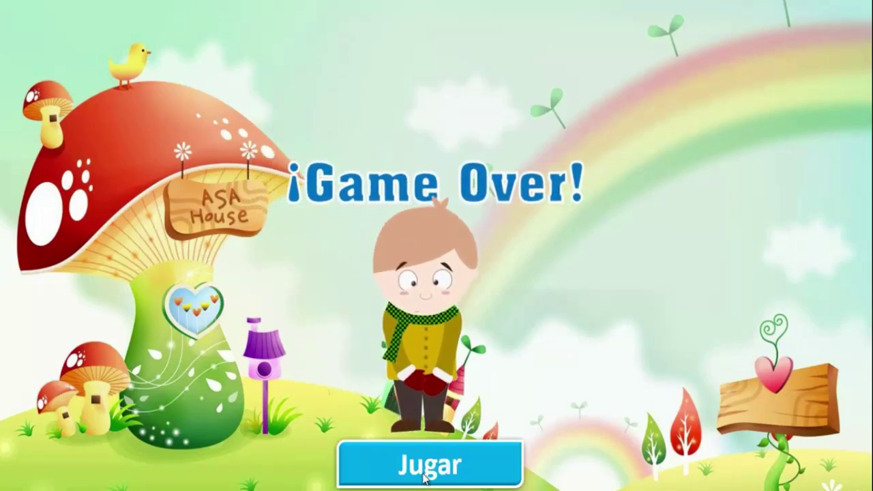
key(Escape)
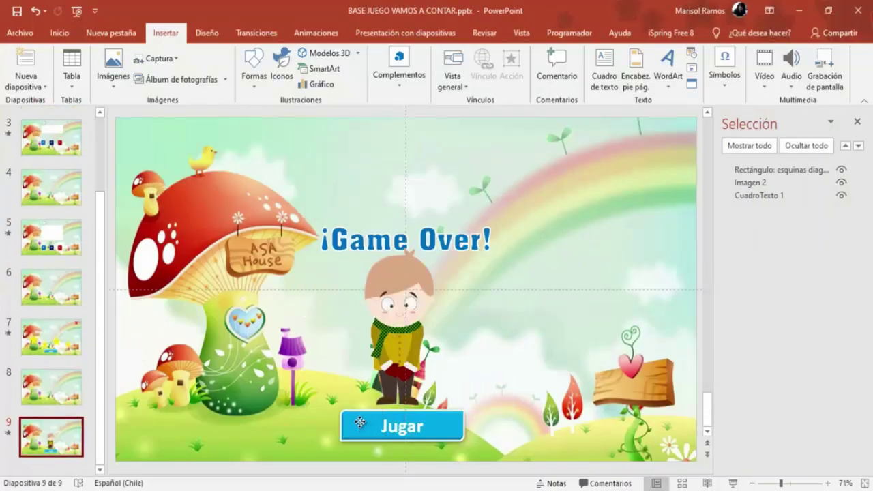
Give the Jugar button a click action that hyperlinks to Diapositiva 1.
click(360, 423)
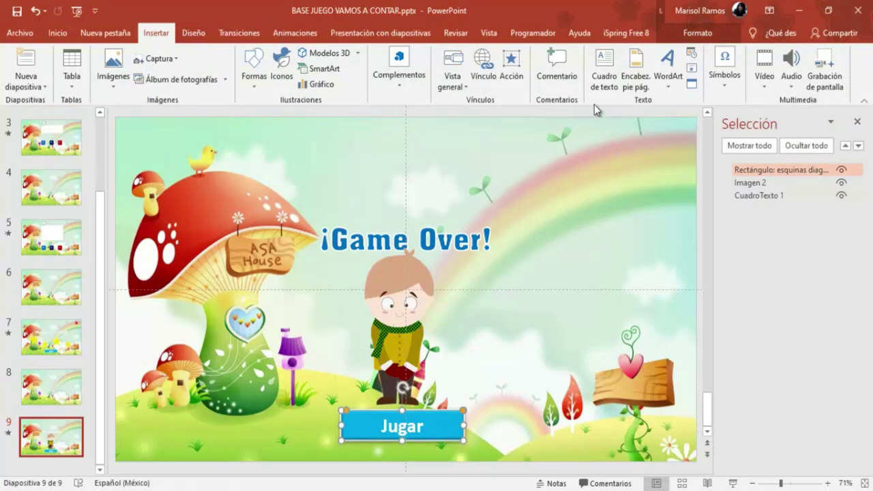
click(510, 68)
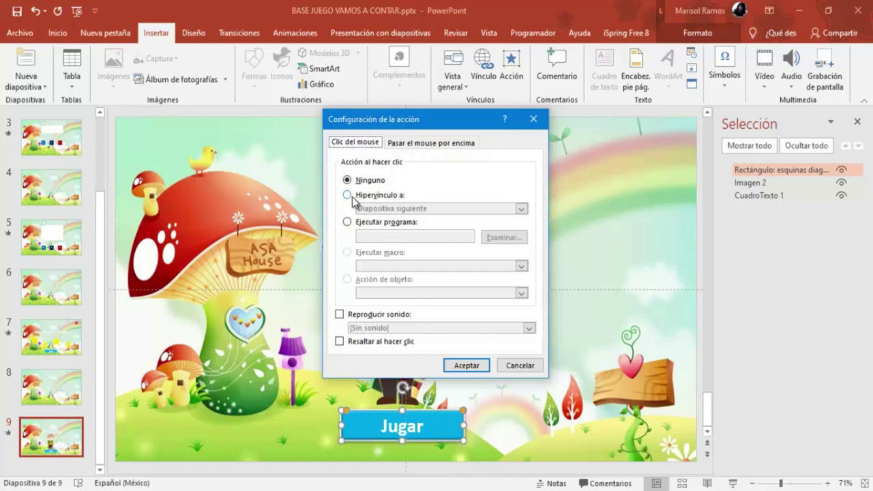
click(347, 195)
click(522, 208)
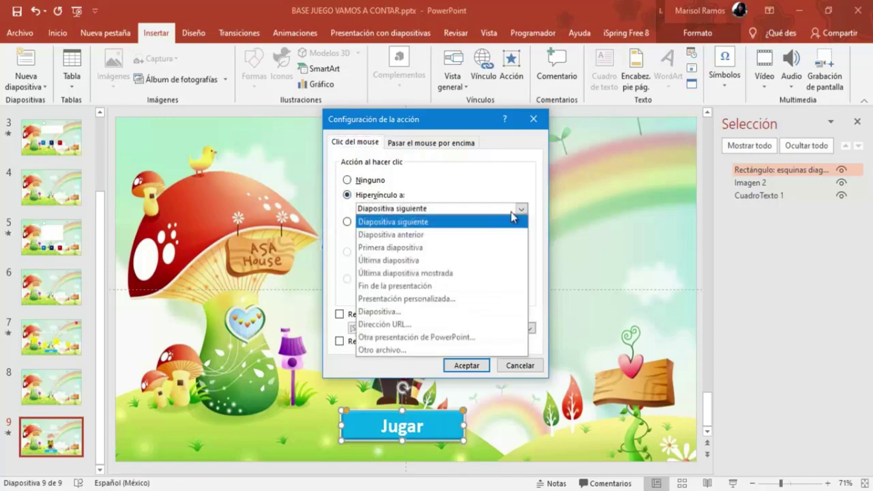
click(383, 310)
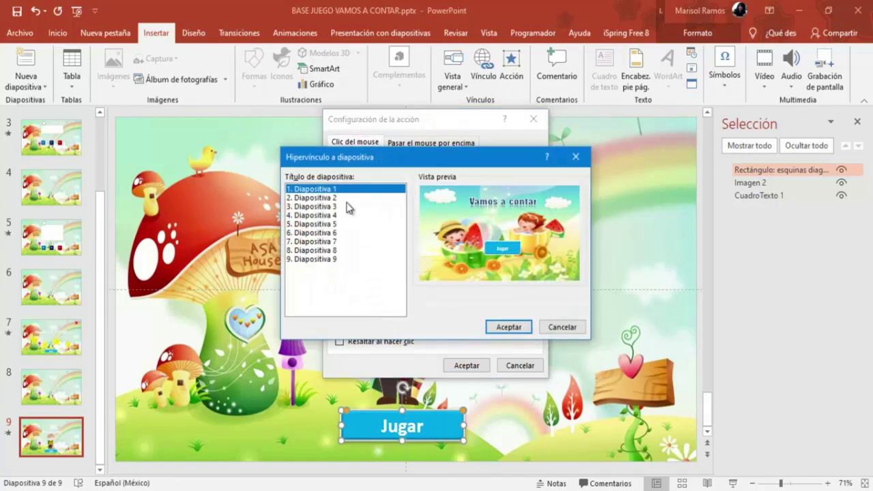
click(507, 328)
click(468, 365)
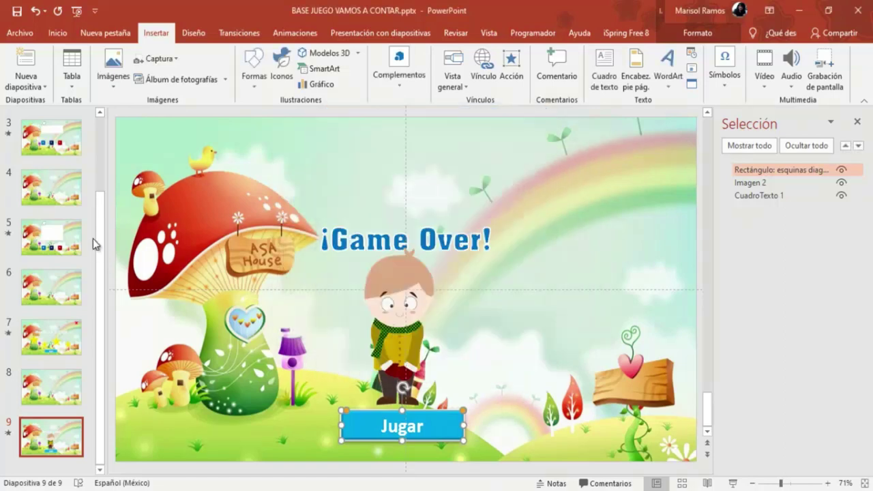
scroll(51, 191, up, 2)
scroll(52, 177, up, 2)
scroll(51, 170, up, 1)
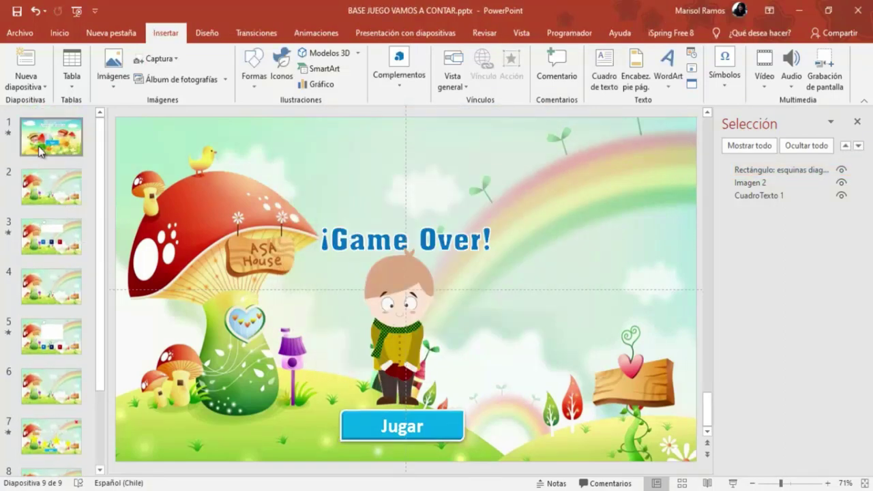
Run the show from the title slide and win by answering both counting rounds correctly.
click(39, 149)
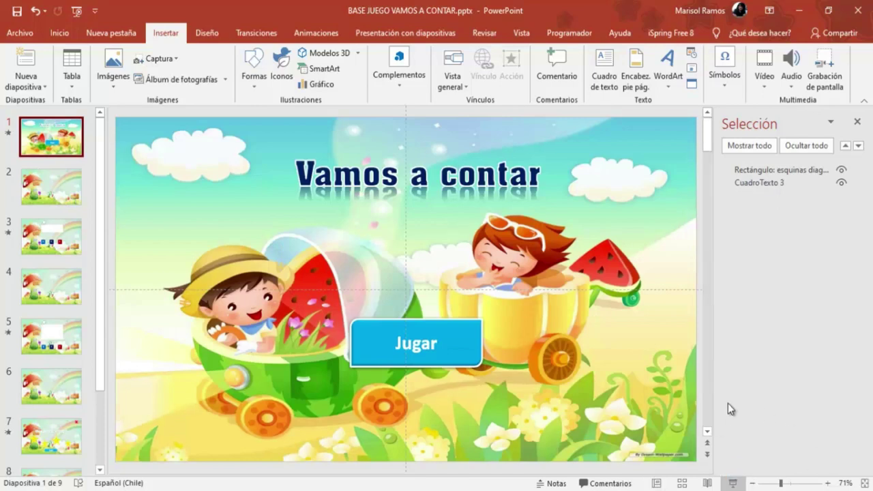
key(F5)
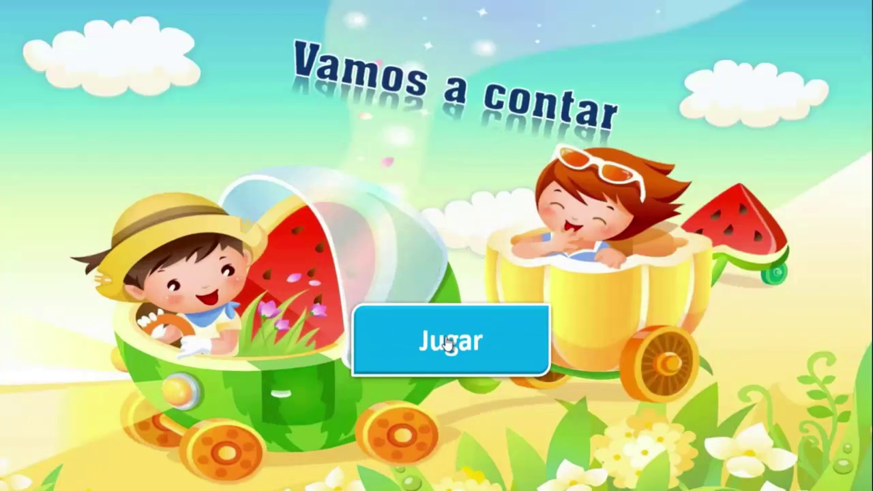
click(448, 345)
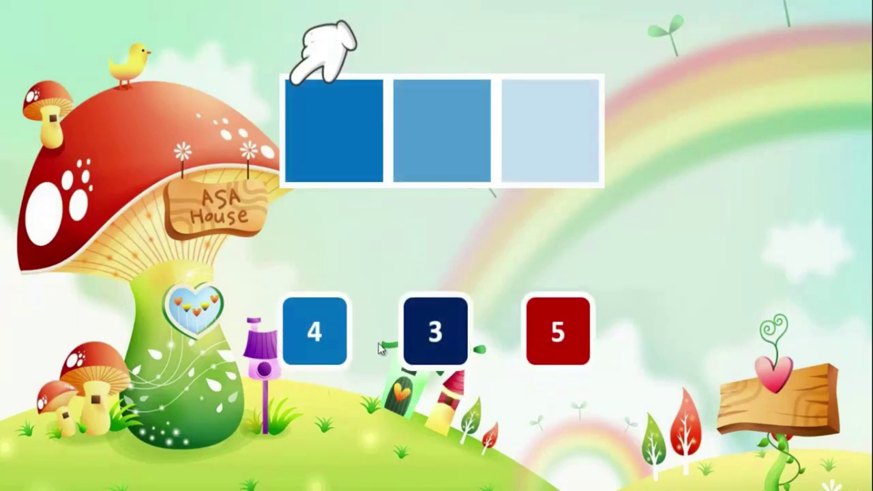
click(442, 333)
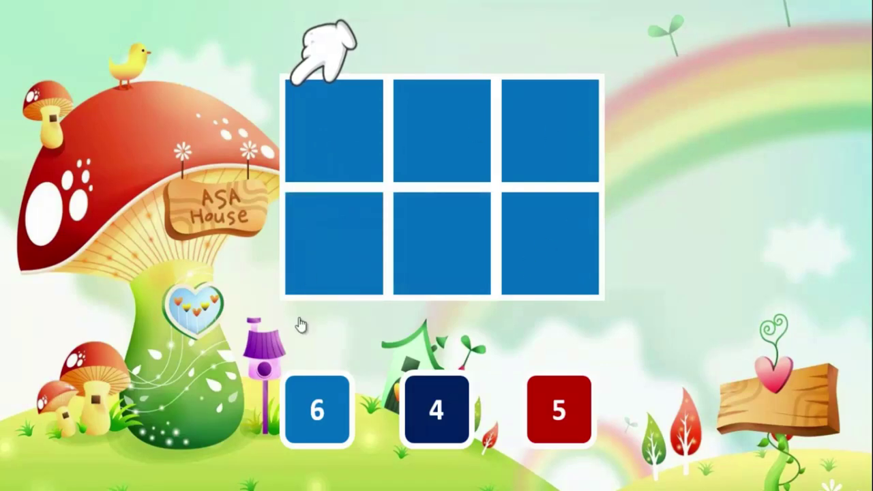
click(316, 392)
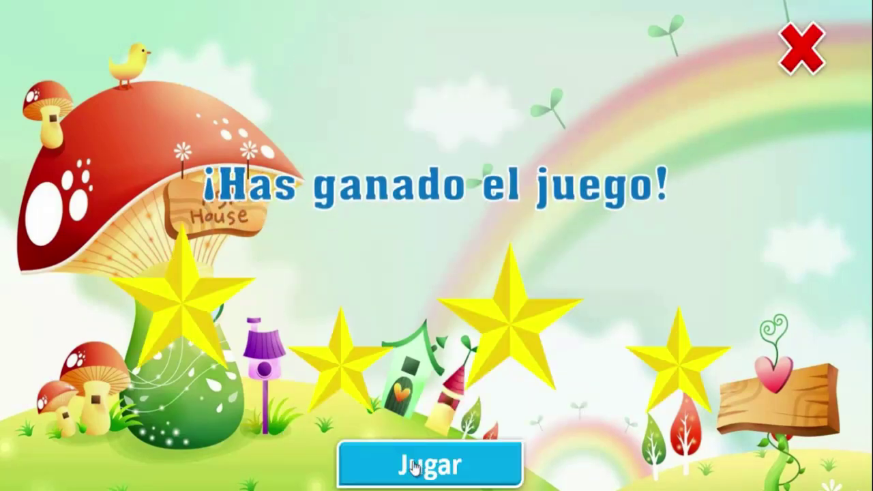
click(405, 465)
Replay twice, choosing wrong answer 5 each time to reach ¡Game Over!, then exit.
click(439, 336)
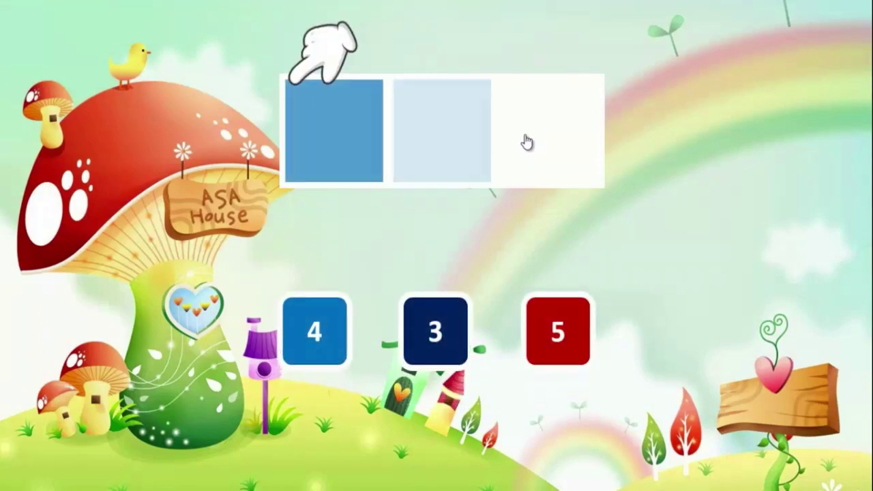
click(560, 331)
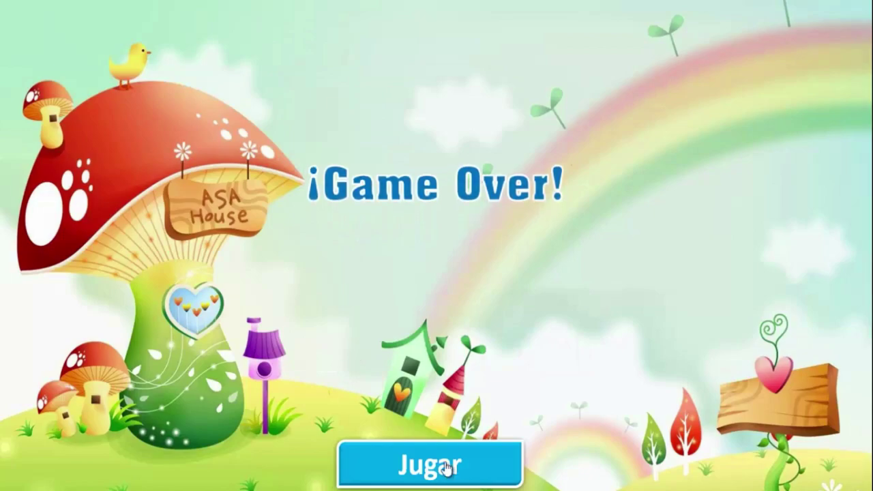
click(445, 467)
click(484, 341)
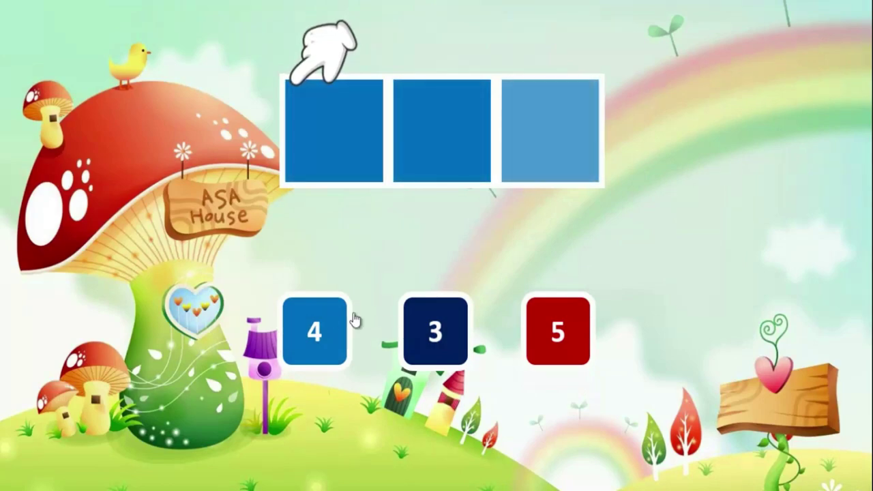
click(434, 323)
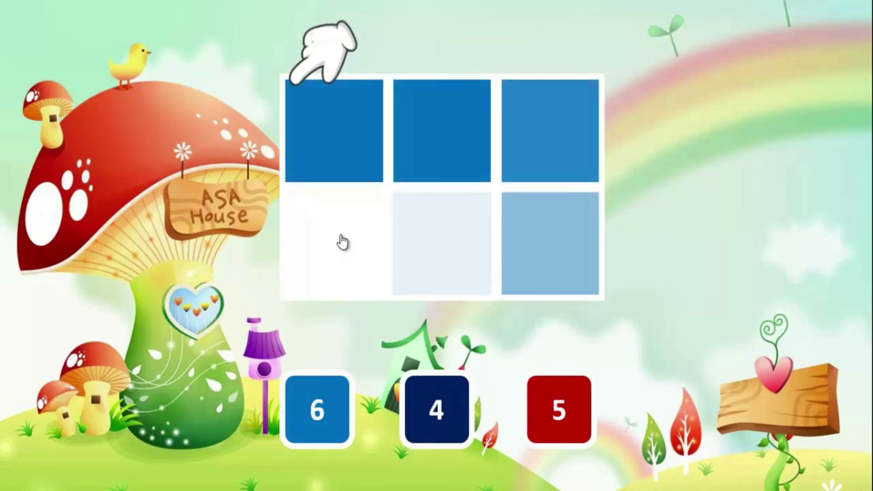
click(566, 425)
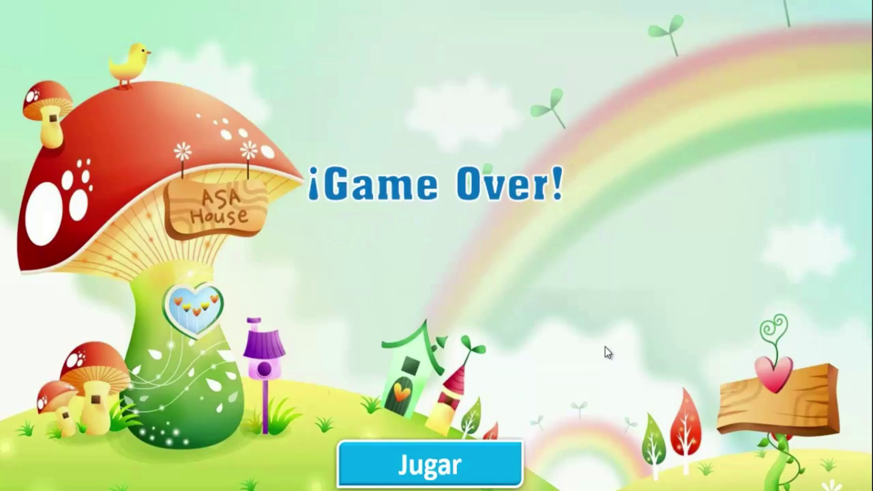
key(Escape)
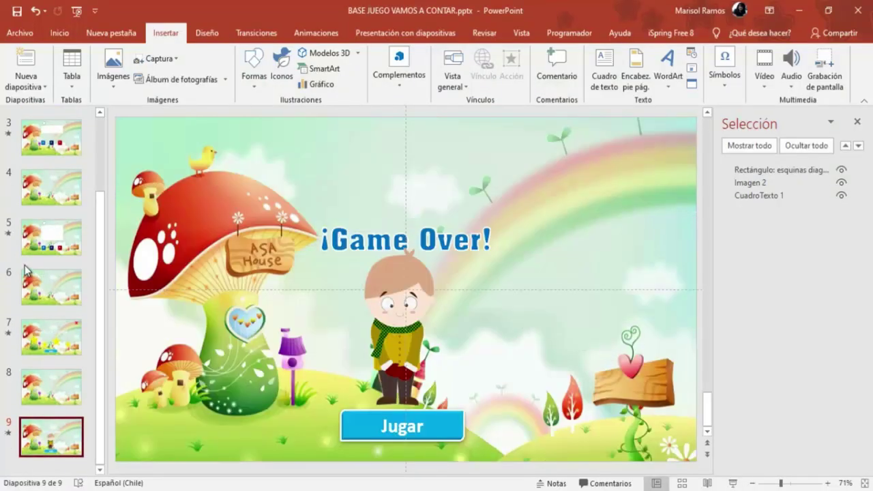
Hide slides 2 and 4 from the slideshow.
scroll(25, 269, up, 2)
scroll(24, 270, up, 1)
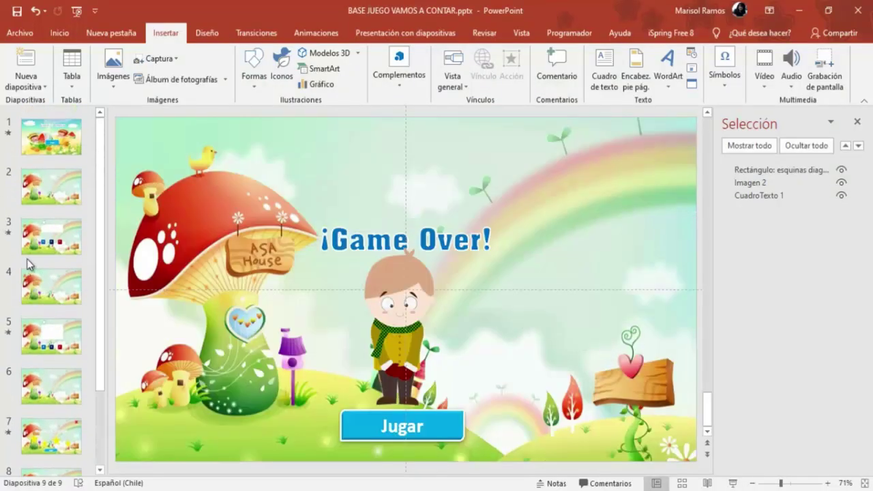
click(37, 194)
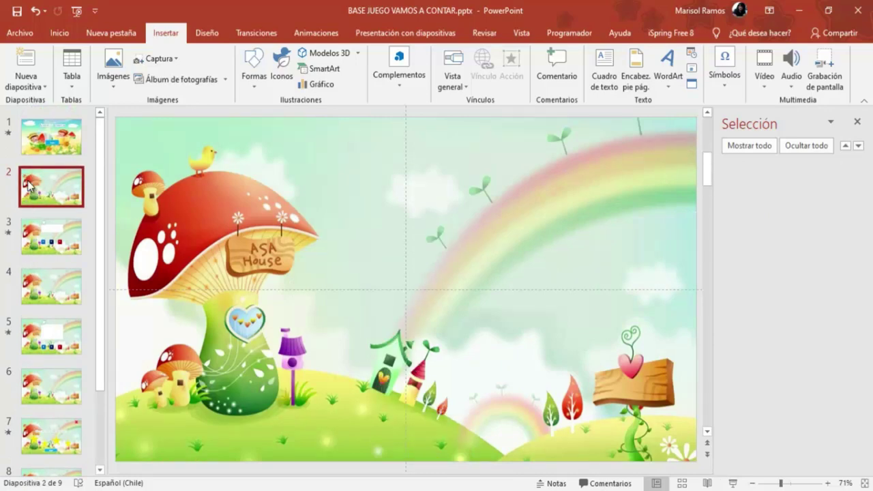
right_click(34, 189)
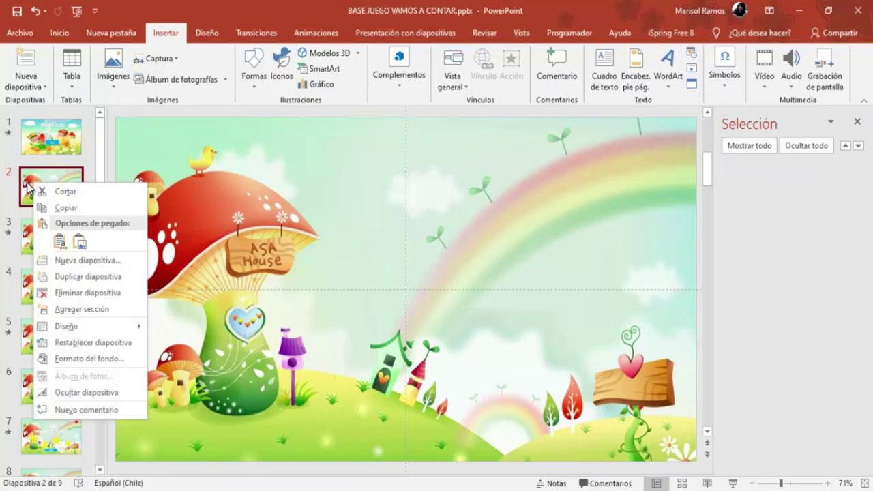
click(60, 390)
click(40, 294)
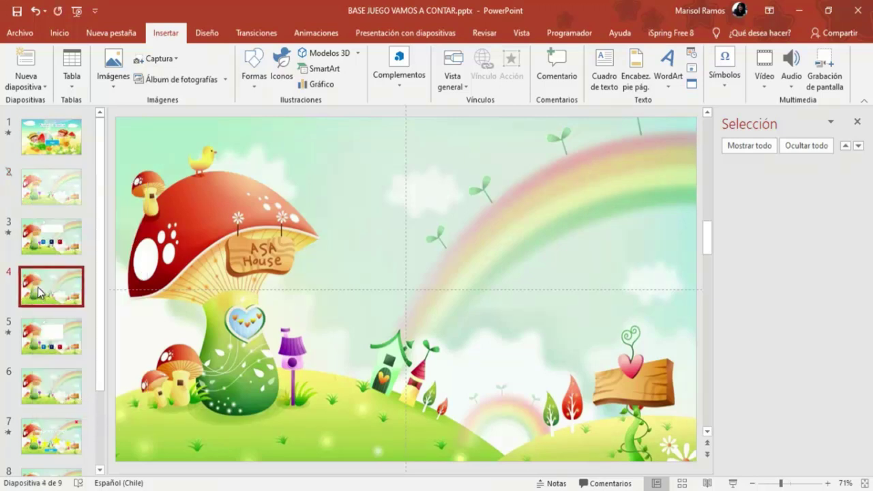
right_click(39, 294)
click(77, 261)
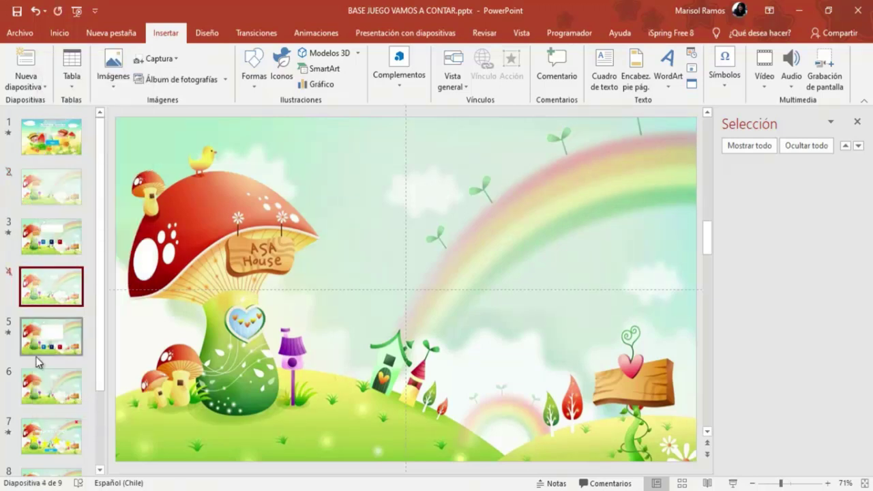
Hide slides 6 and 8 as well, then return to the title slide.
click(42, 382)
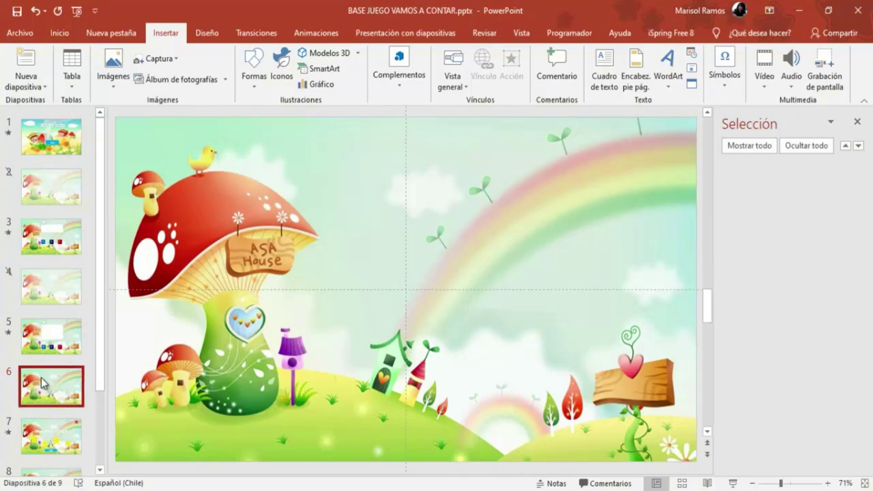
right_click(41, 381)
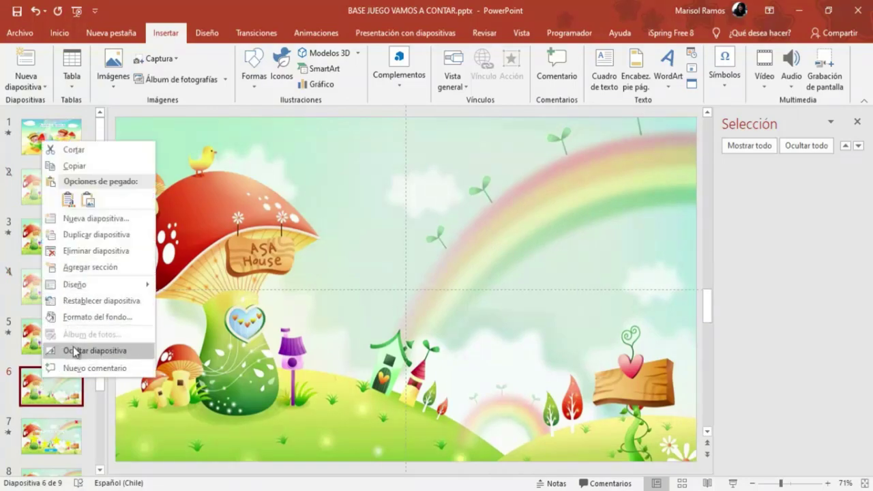
click(76, 352)
scroll(41, 269, down, 3)
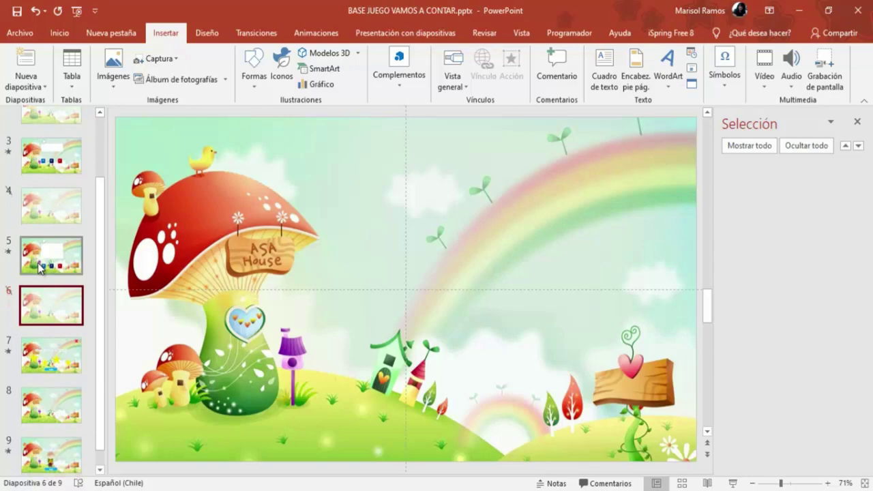
click(50, 389)
right_click(50, 391)
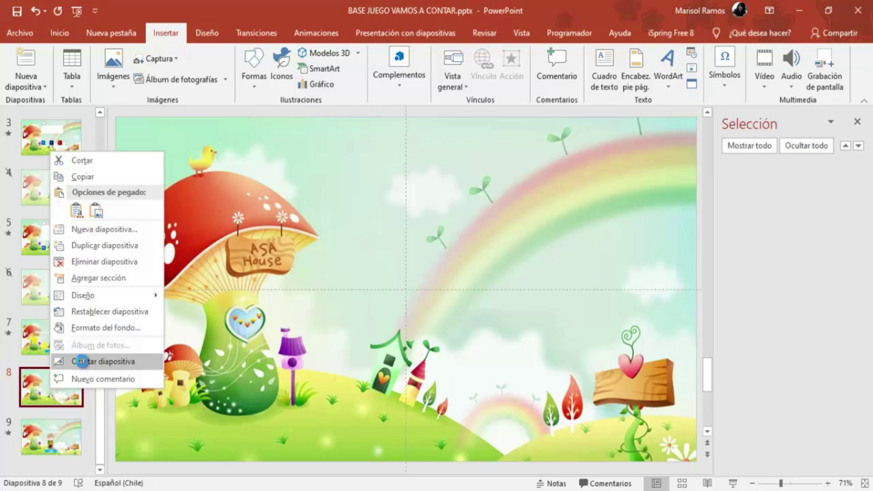
click(82, 361)
scroll(58, 374, up, 3)
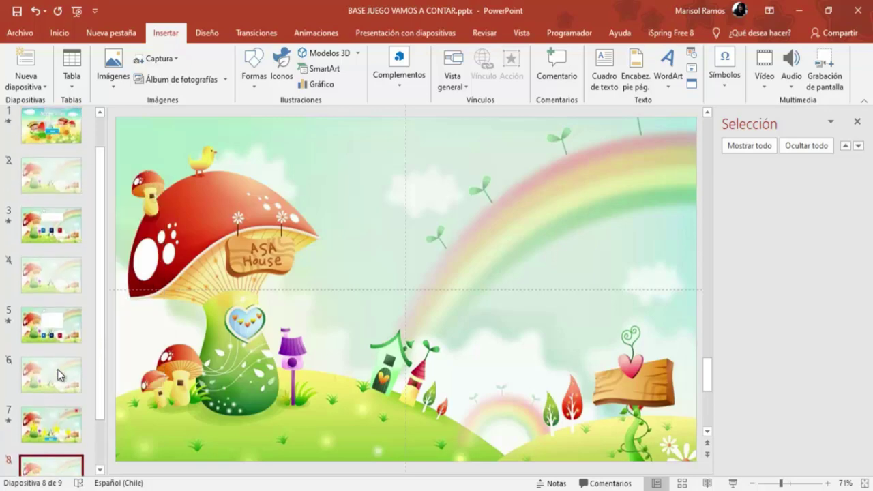
click(35, 138)
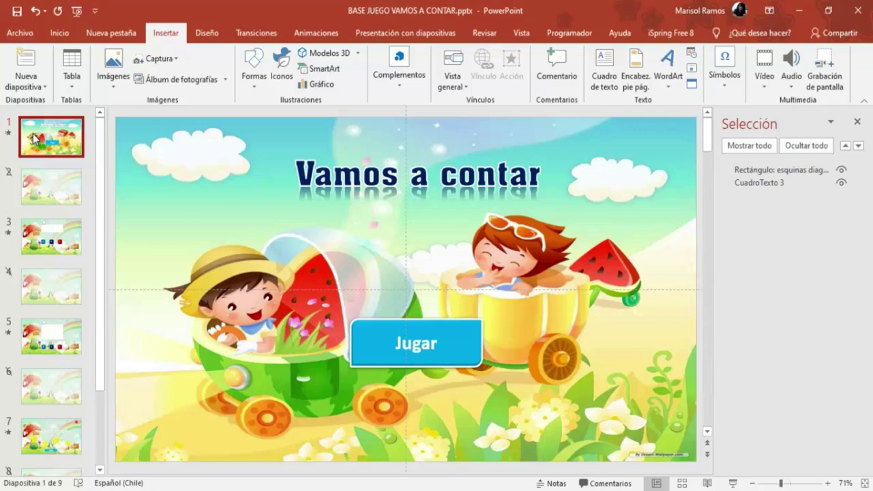
Save the game in TIPS JUEGOS as the JUEGO VAMOS A CONTAR.ppsx show, declining to replace.
click(19, 37)
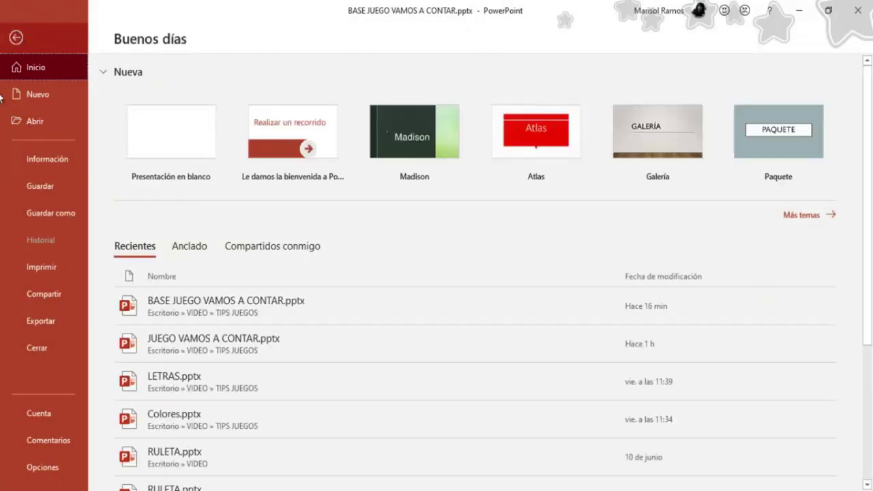
click(28, 214)
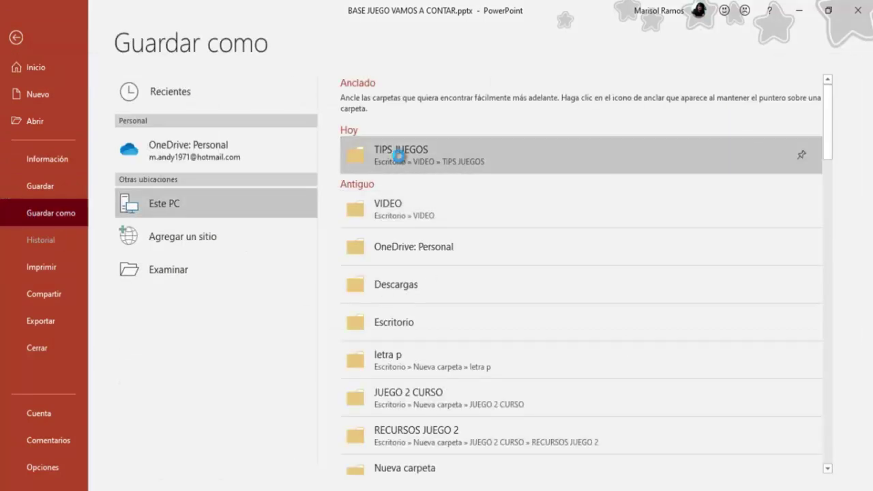
click(399, 156)
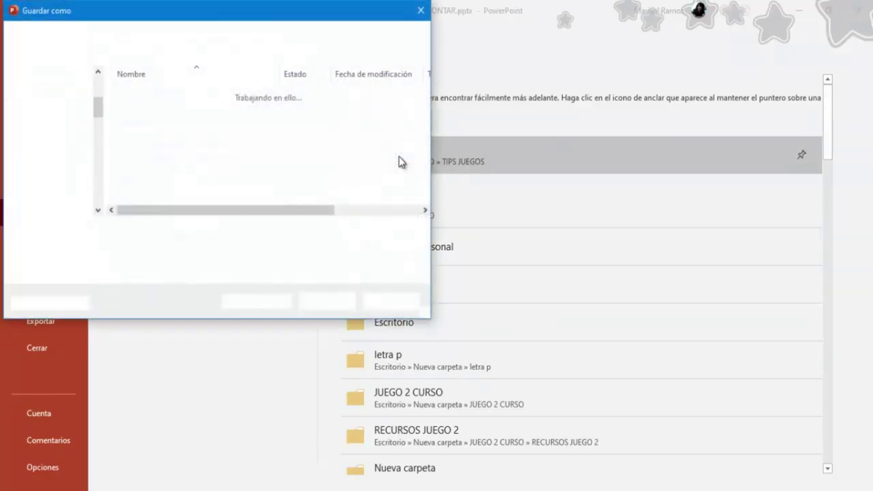
key(Return)
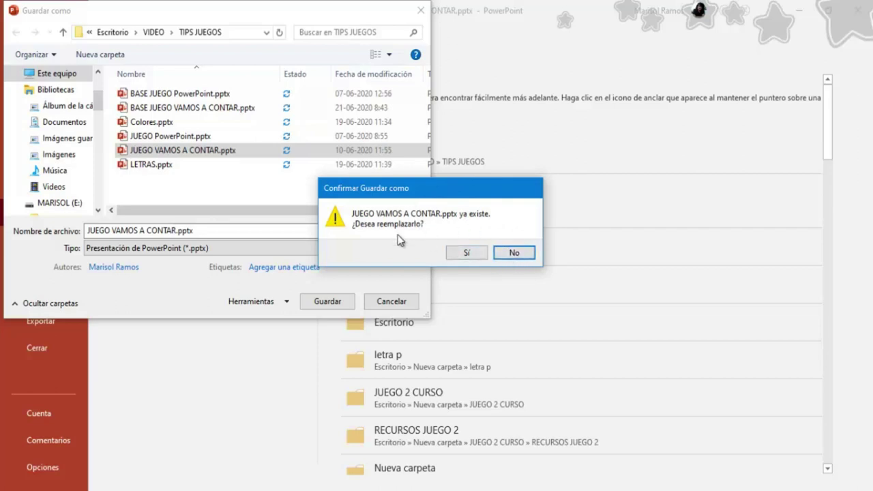
click(516, 254)
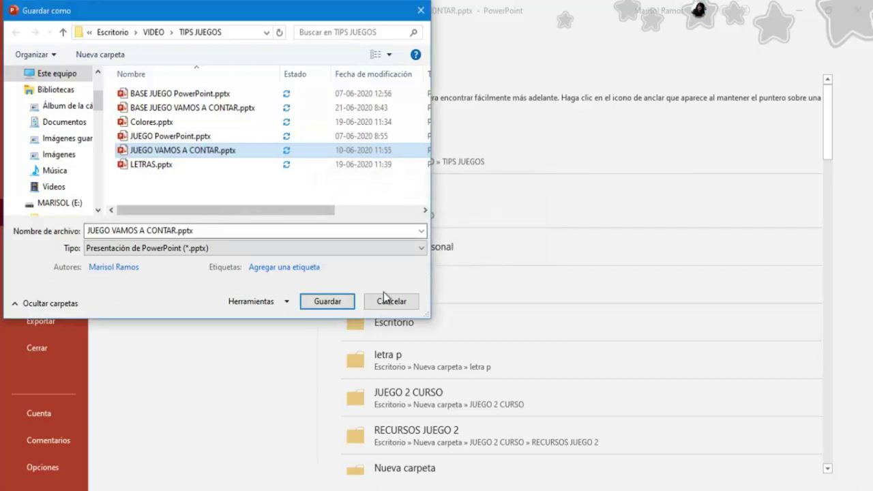
click(420, 249)
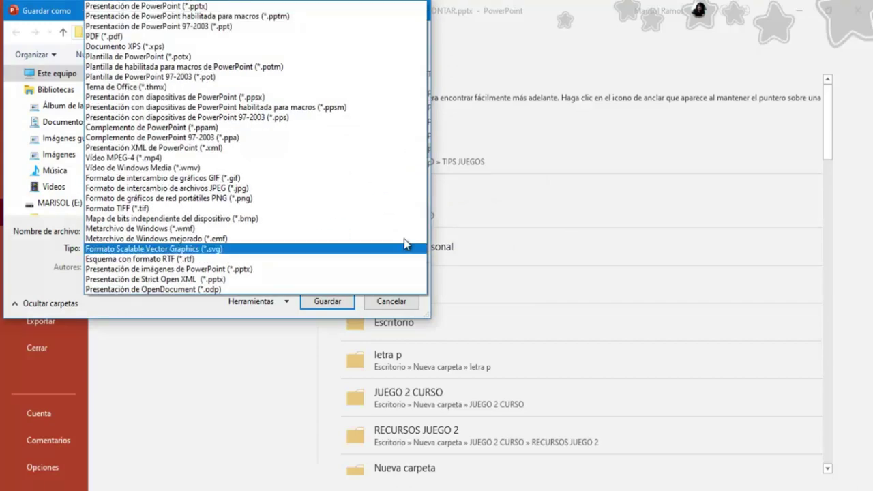
click(226, 100)
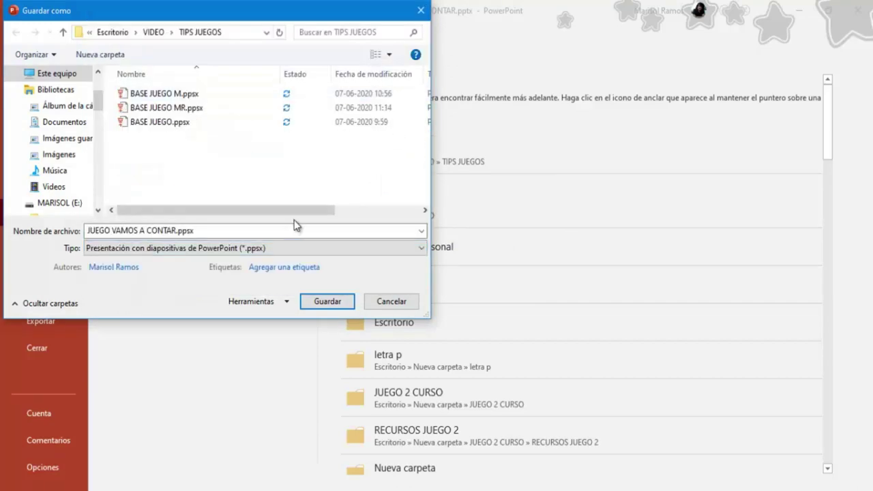
click(324, 304)
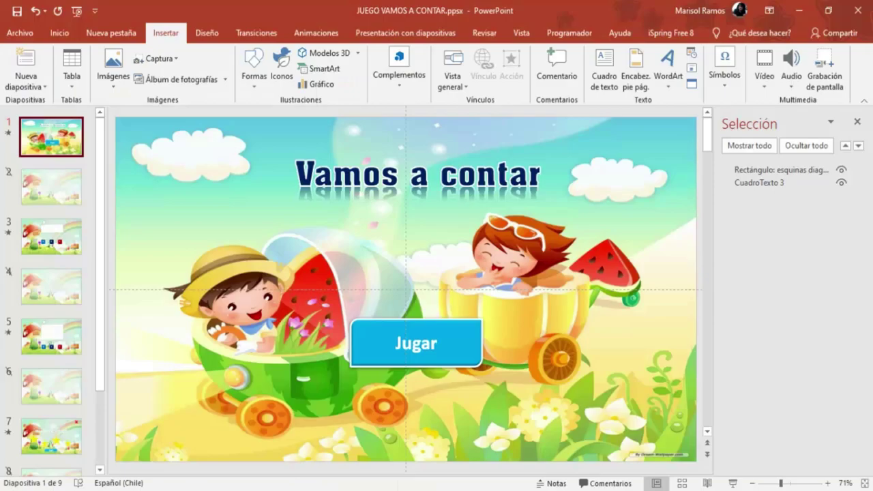
mouse_move(147, 481)
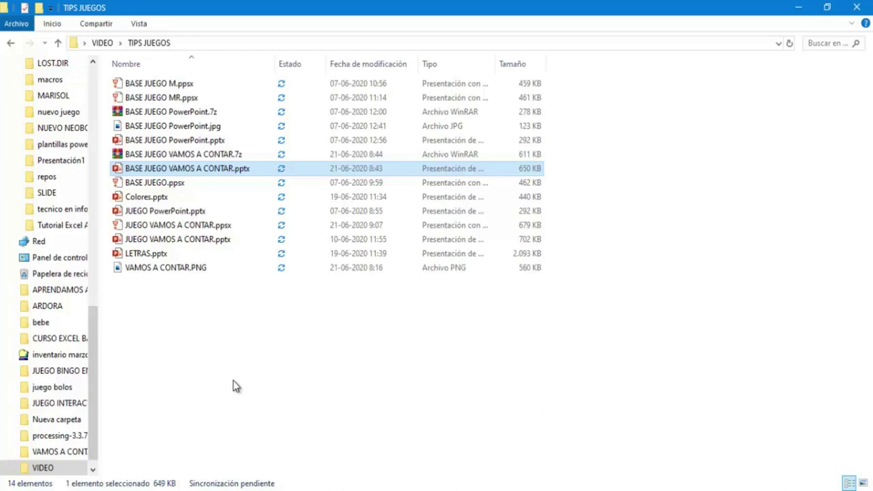
click(172, 226)
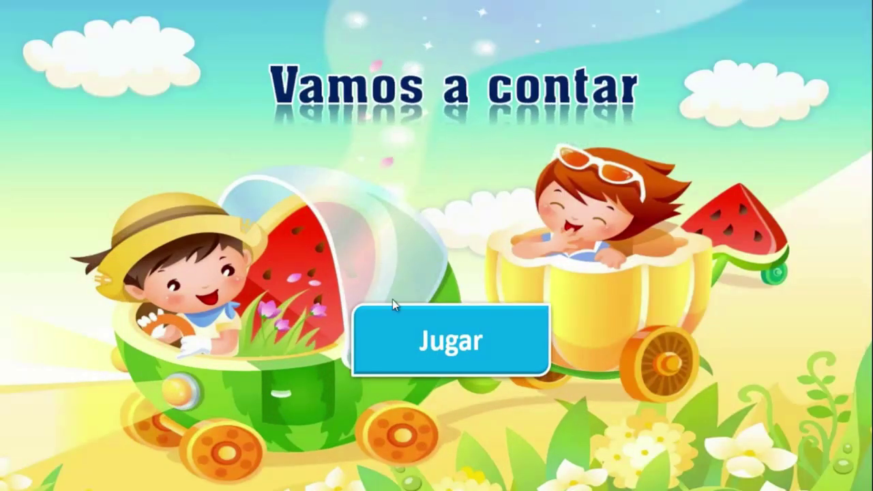
click(467, 345)
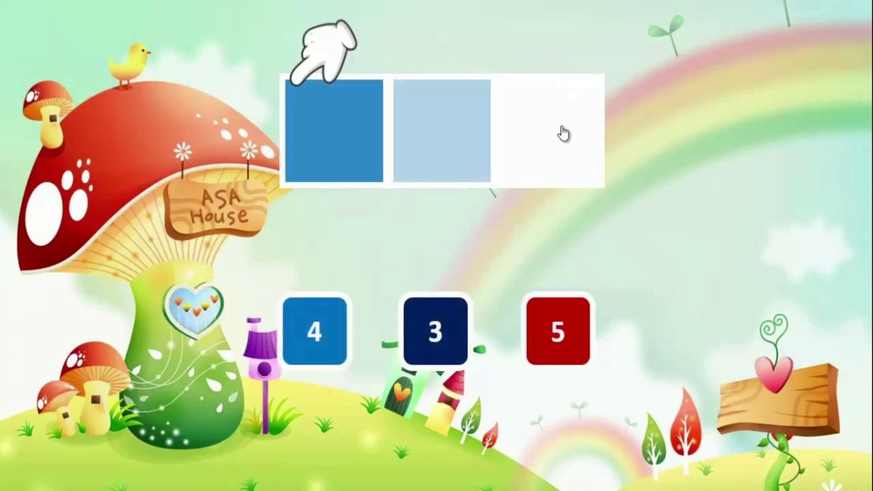
click(447, 333)
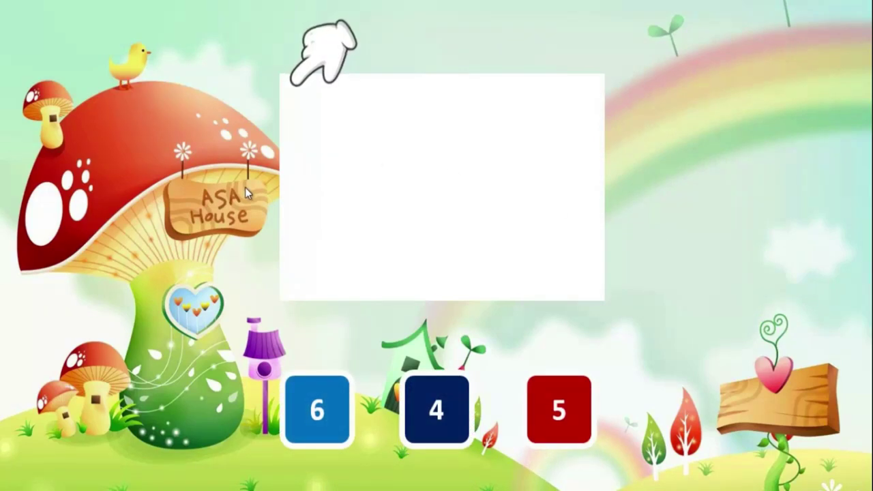
click(558, 407)
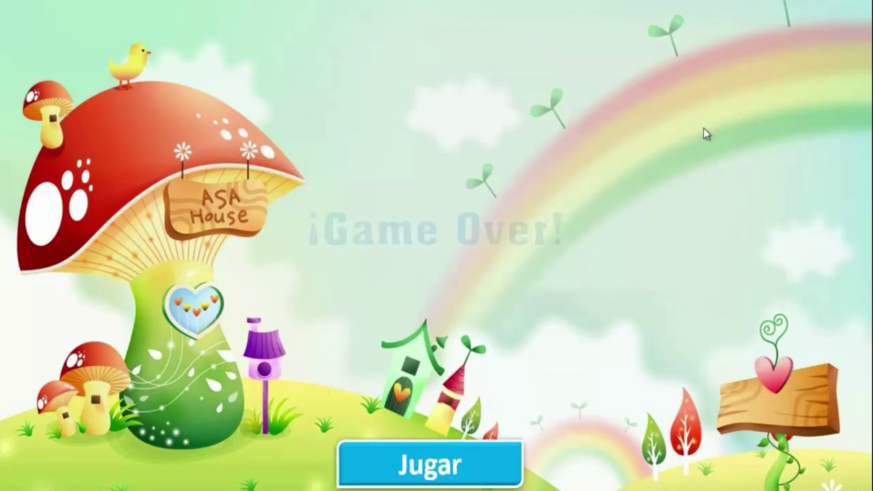
click(403, 469)
key(Escape)
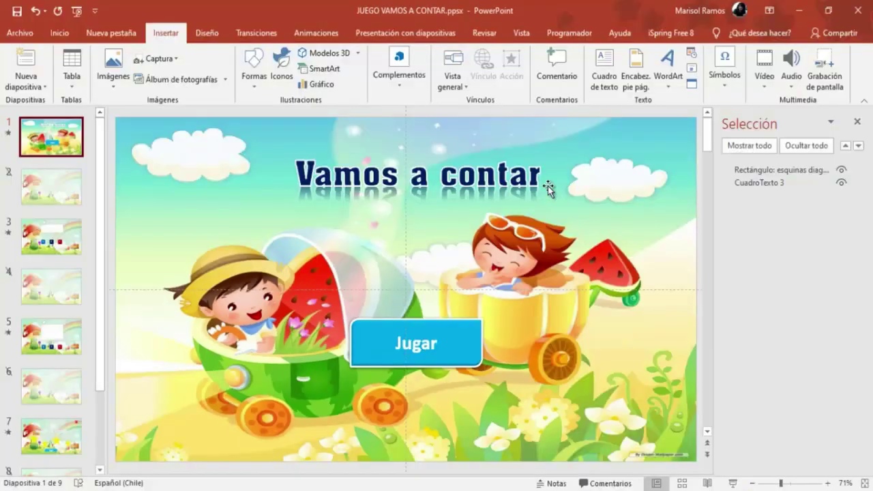
Switch to the editable JUEGO VAMOS A CONTAR.pptx window and select slide 7, ¡Has ganado el juego!
mouse_move(327, 490)
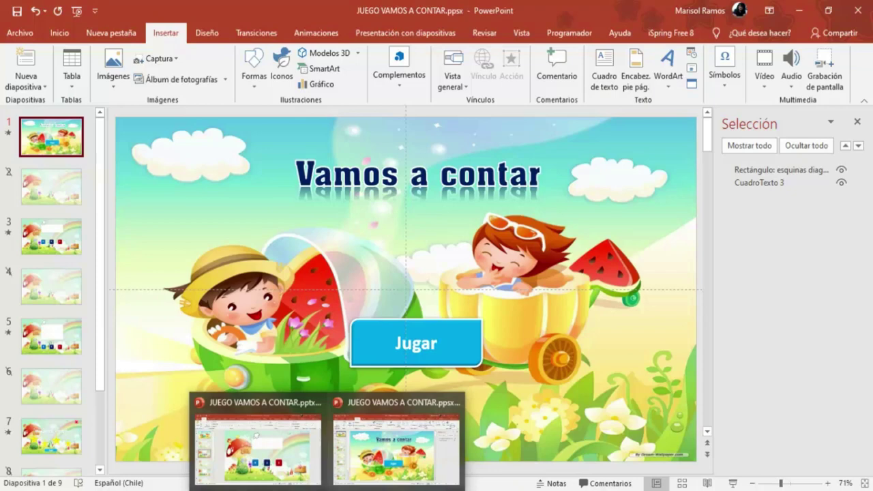
click(271, 464)
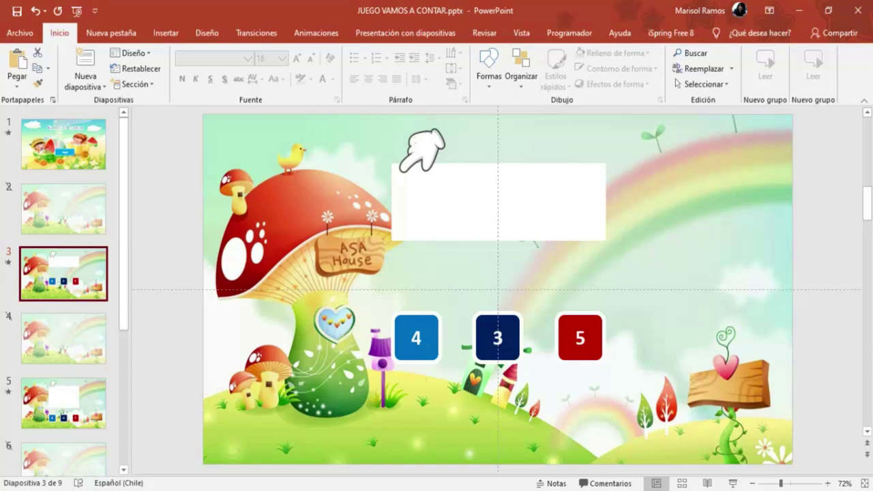
mouse_move(327, 490)
click(380, 475)
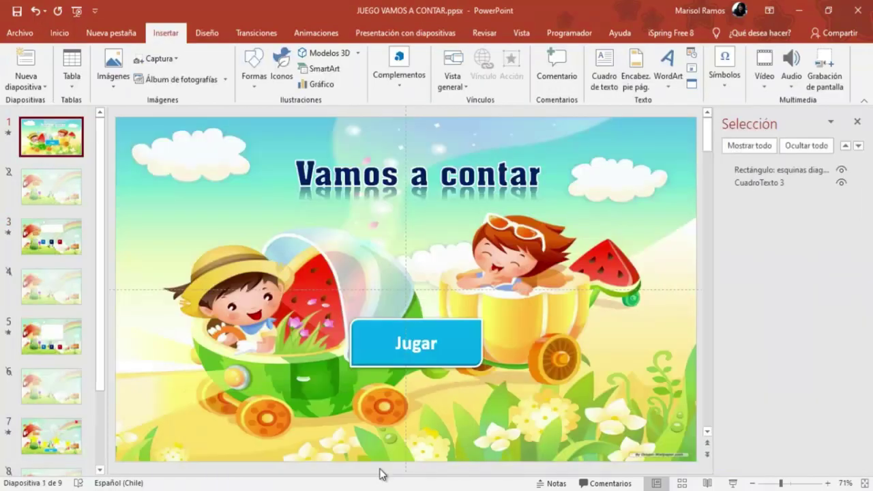
mouse_move(327, 488)
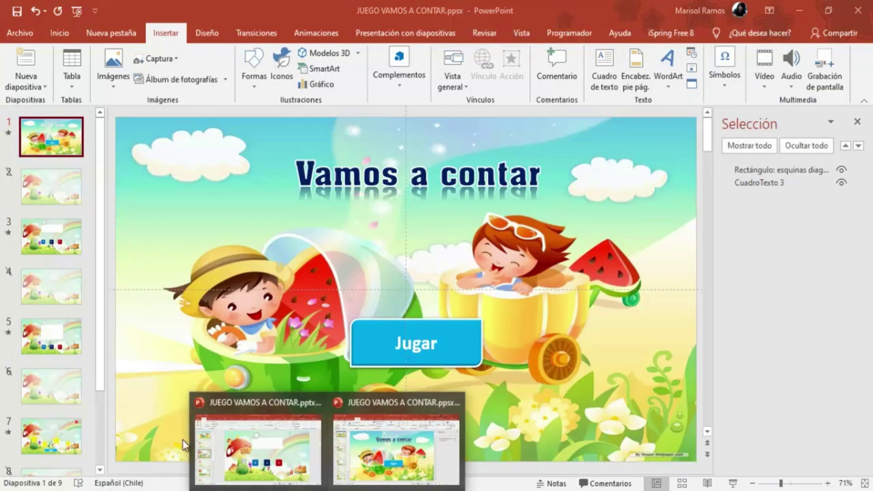
click(259, 450)
scroll(28, 332, down, 5)
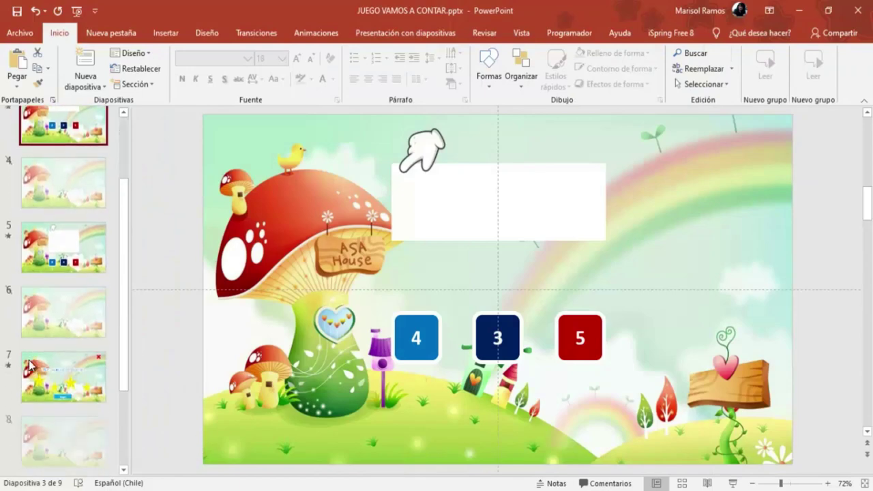
click(42, 318)
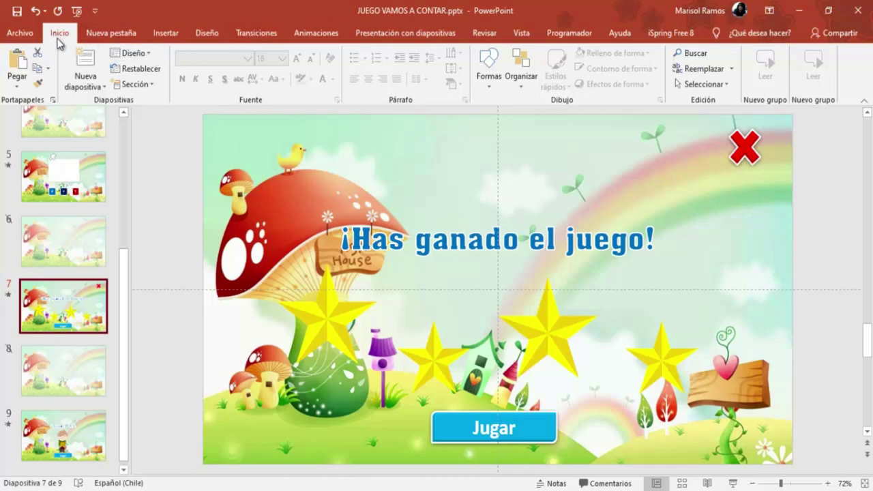
Set slide 7's transition sound to applause.wav under Transiciones.
click(257, 33)
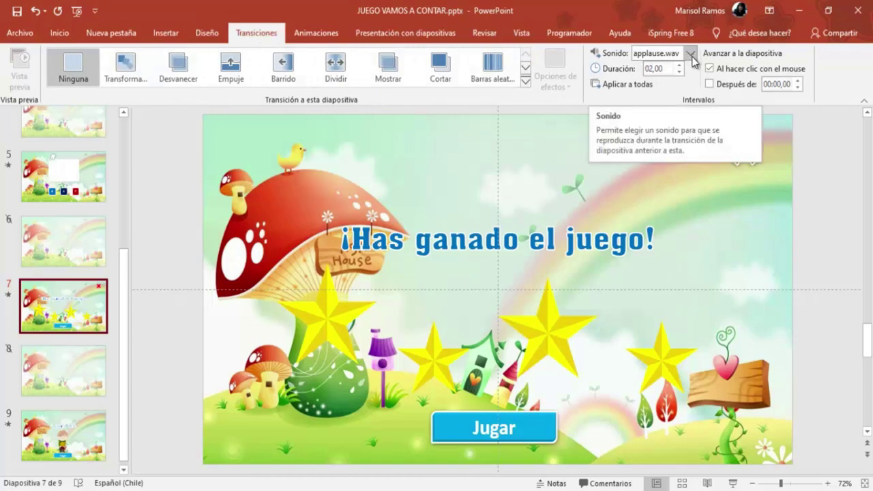
click(690, 53)
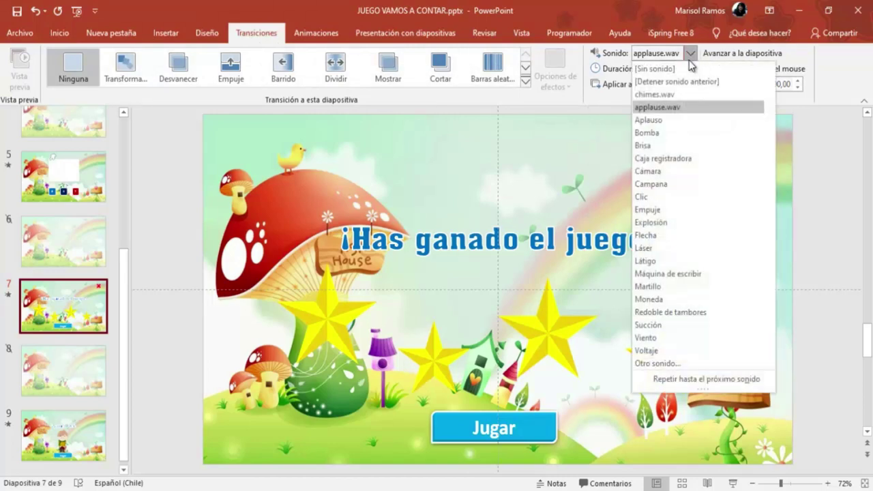
click(648, 108)
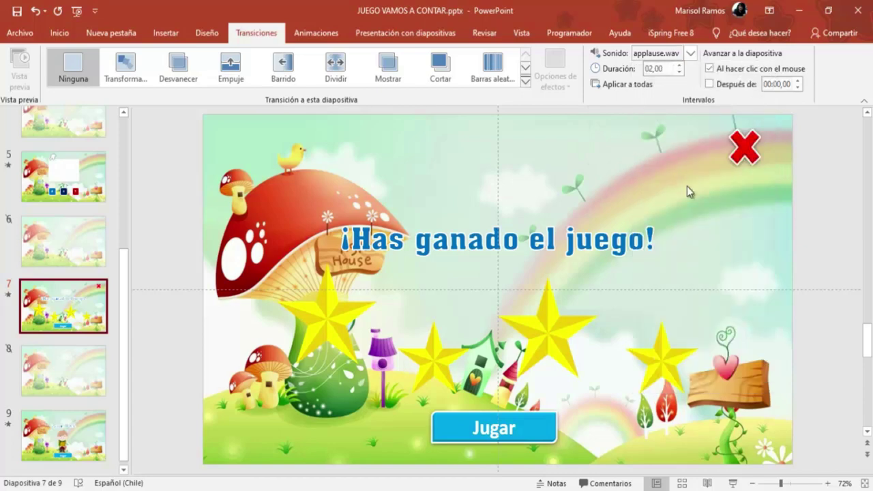